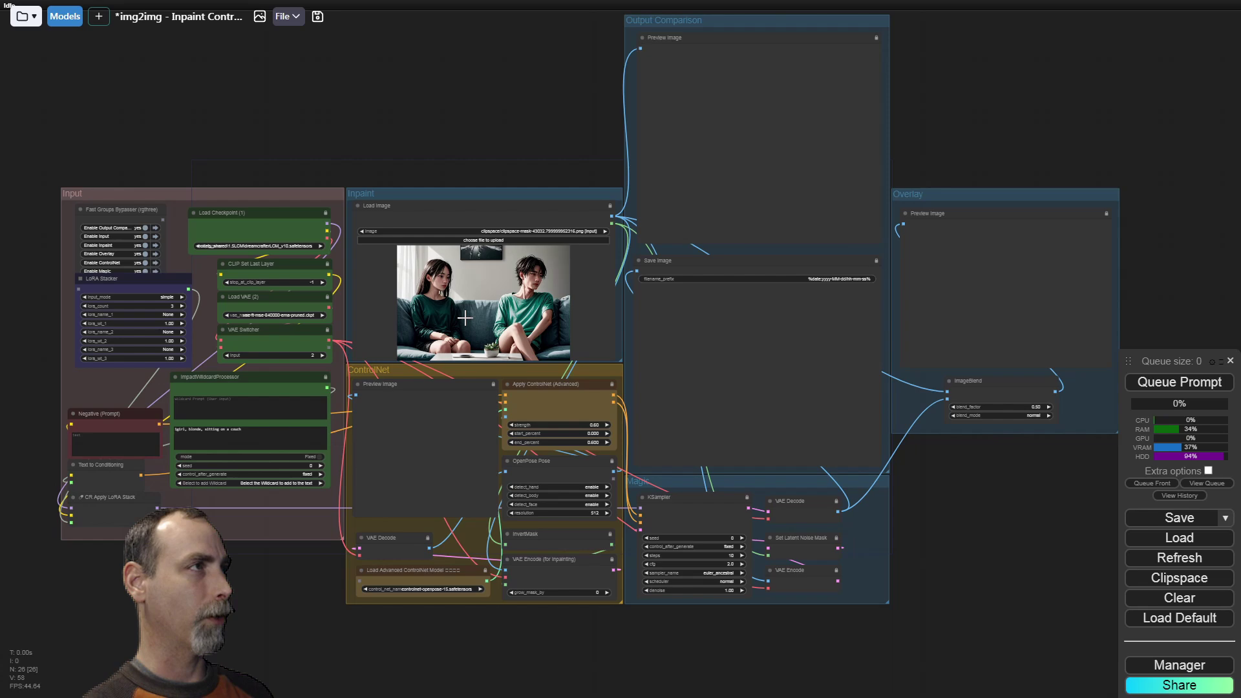
Mask the seated woman in the Load Image picture using the MaskEditor with a larger brush, and save the mask to the node.
{"action": "scroll", "coordinate": [473, 315], "scroll_direction": "up", "scroll_amount": 6}
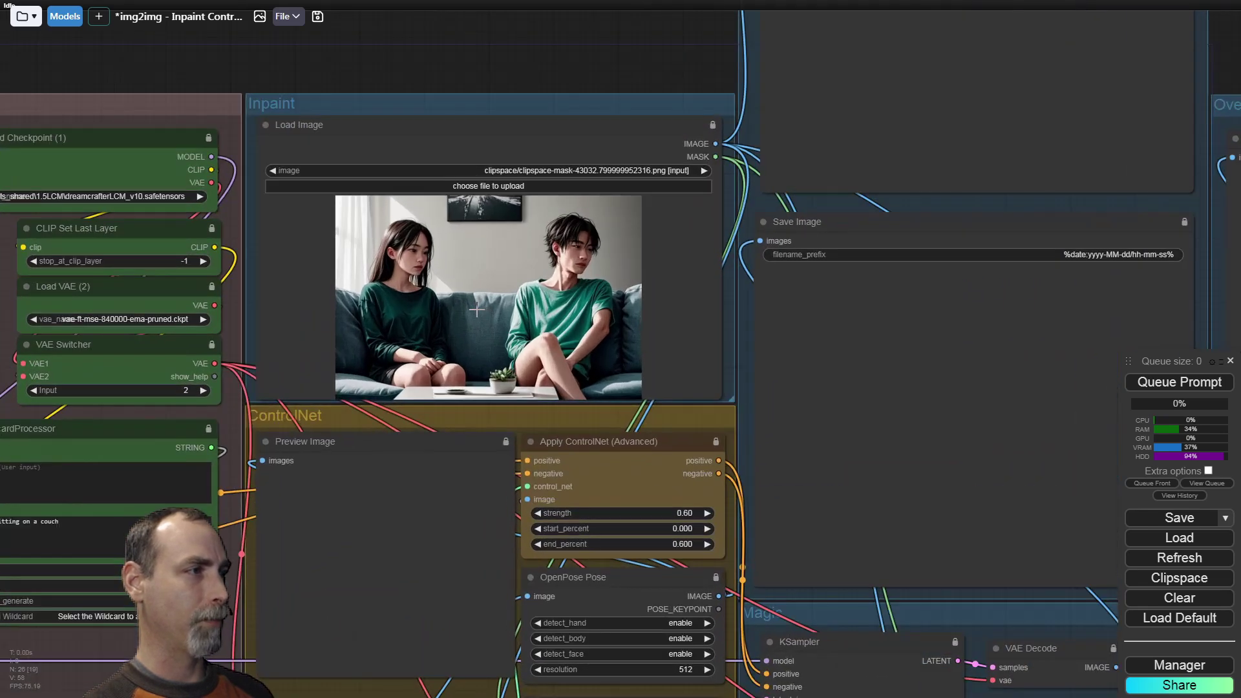
{"action": "right_click", "coordinate": [478, 299]}
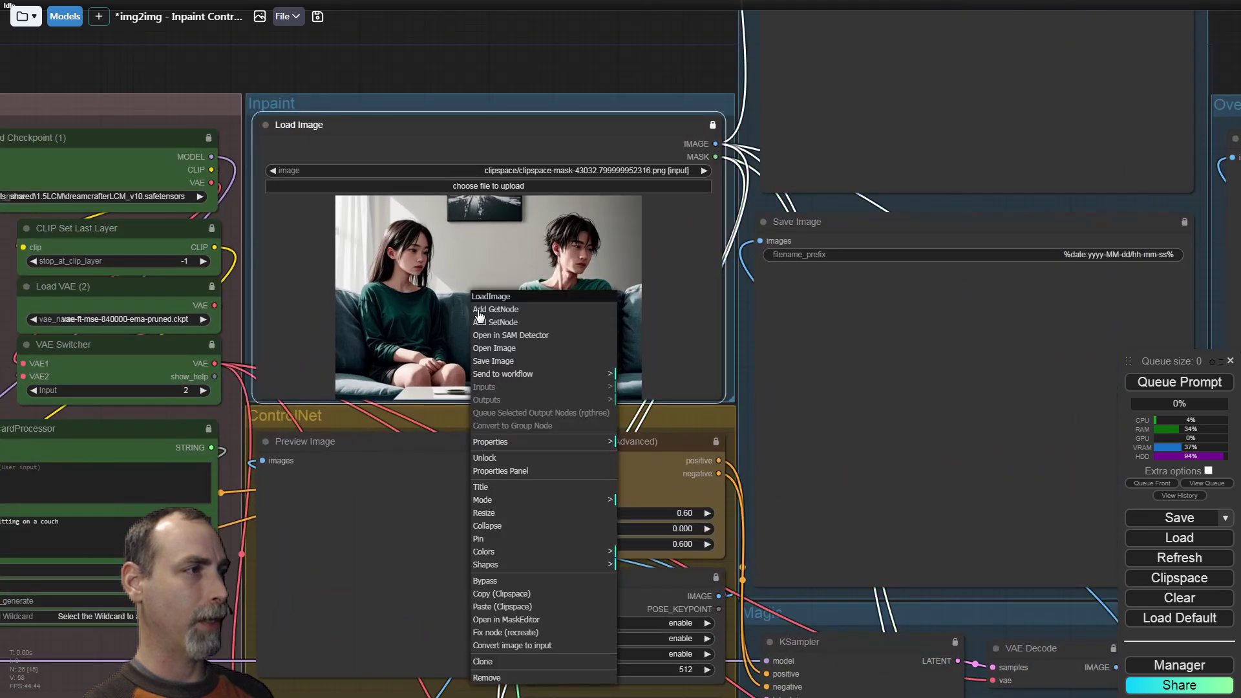
{"action": "left_click", "coordinate": [502, 619]}
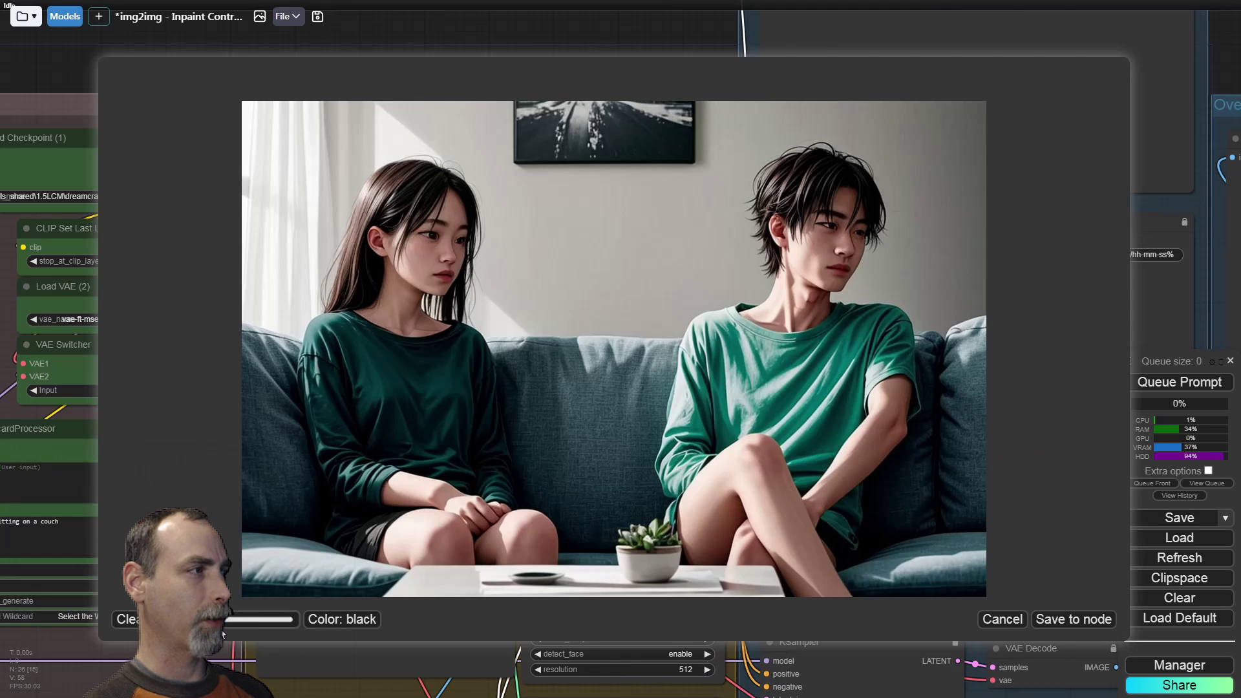
{"action": "left_click_drag", "start_coordinate": [236, 616], "coordinate": [278, 621]}
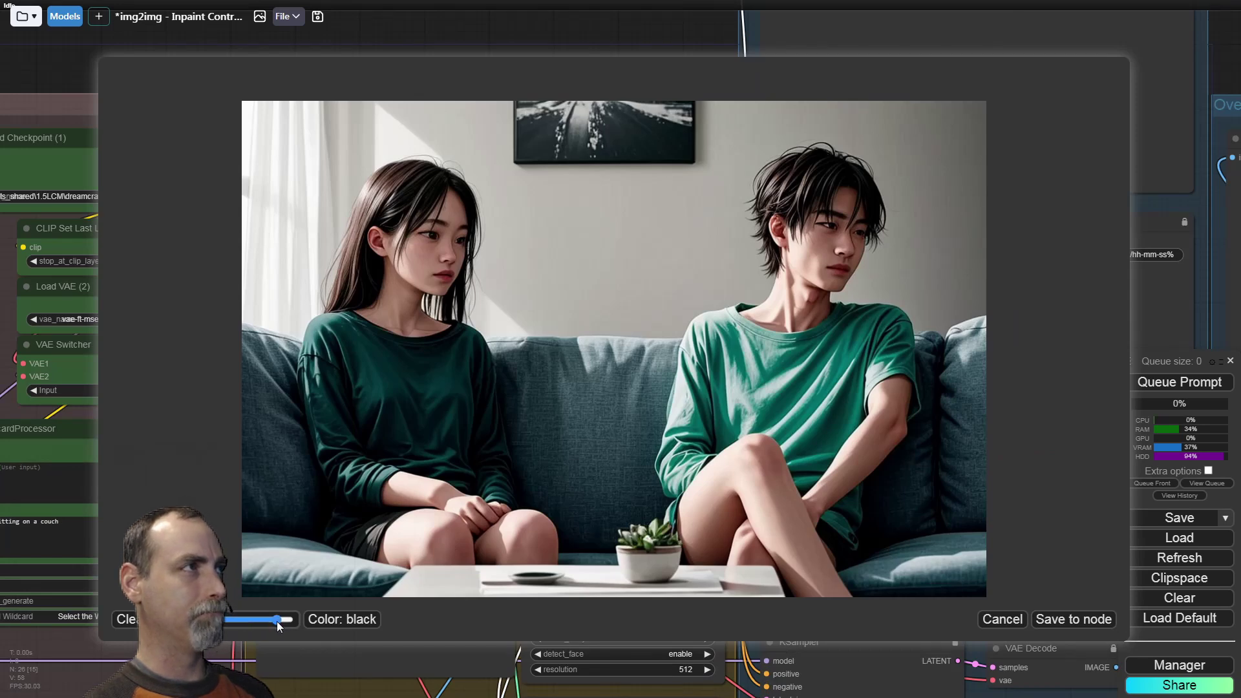
{"action": "left_click", "coordinate": [401, 201]}
{"action": "mouse_move", "coordinate": [401, 201]}
{"action": "left_mouse_down"}
{"action": "mouse_move", "coordinate": [436, 203]}
{"action": "mouse_move", "coordinate": [446, 218]}
{"action": "mouse_move", "coordinate": [438, 350]}
{"action": "mouse_move", "coordinate": [452, 377]}
{"action": "mouse_move", "coordinate": [452, 353]}
{"action": "mouse_move", "coordinate": [486, 468]}
{"action": "mouse_move", "coordinate": [533, 520]}
{"action": "mouse_move", "coordinate": [365, 509]}
{"action": "mouse_move", "coordinate": [341, 342]}
{"action": "mouse_move", "coordinate": [401, 248]}
{"action": "left_mouse_up"}
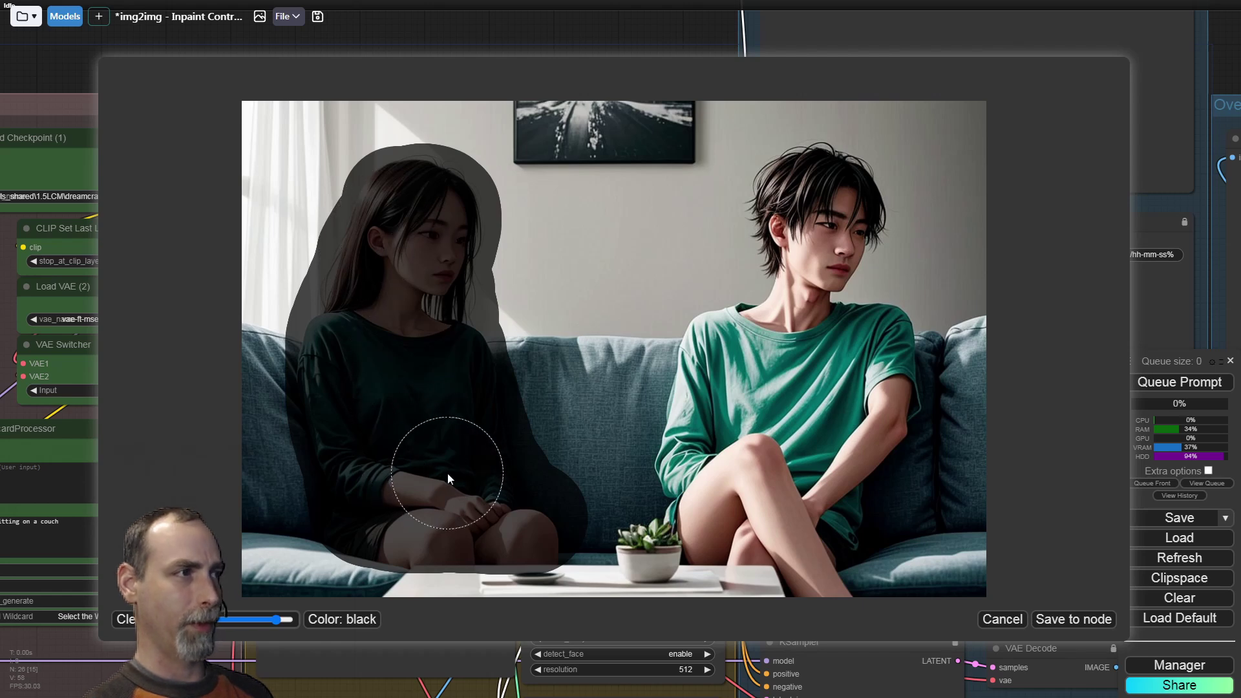
{"action": "left_click", "coordinate": [1086, 620]}
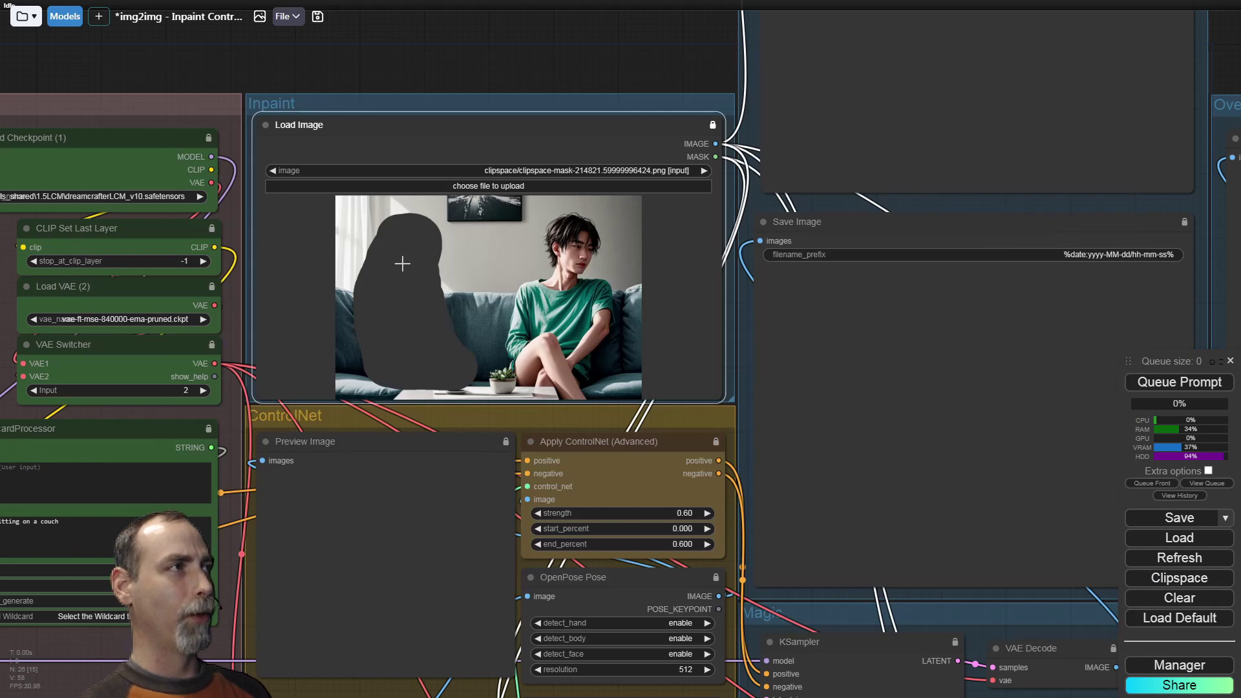
Queue the prompt to inpaint the masked area, and select the OpenPose Pose node while it runs.
{"action": "scroll", "coordinate": [420, 254], "scroll_direction": "down", "scroll_amount": 4}
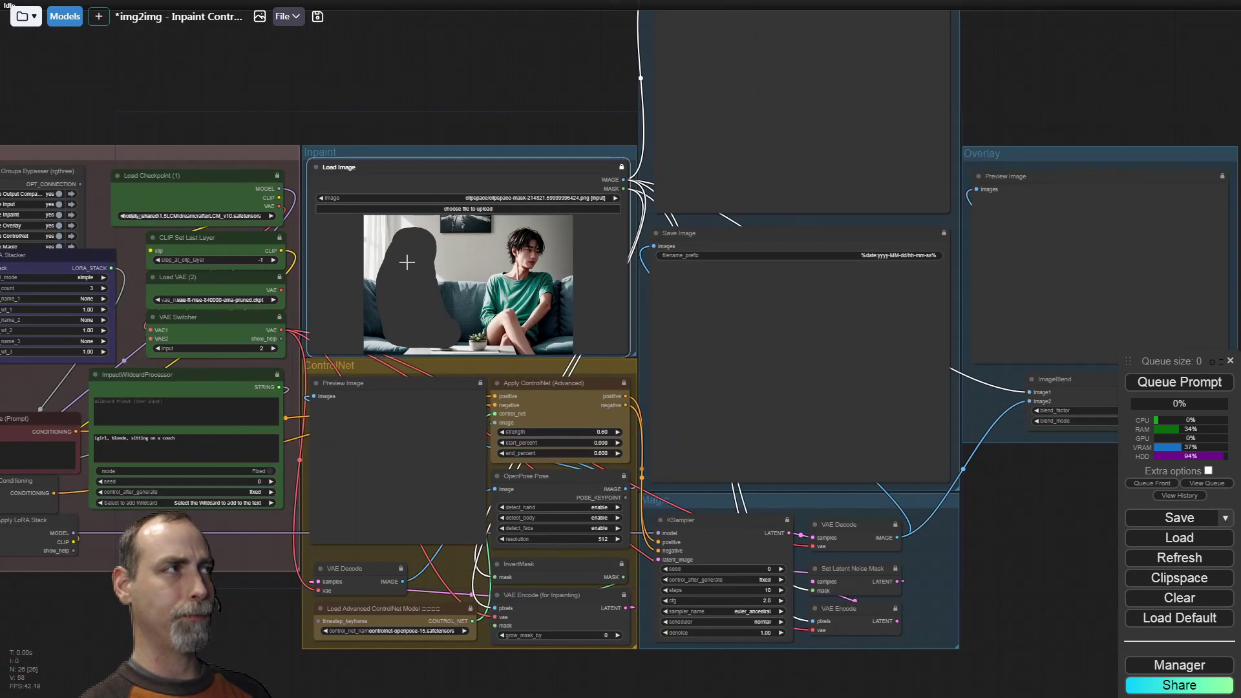
{"action": "left_click", "coordinate": [1179, 382]}
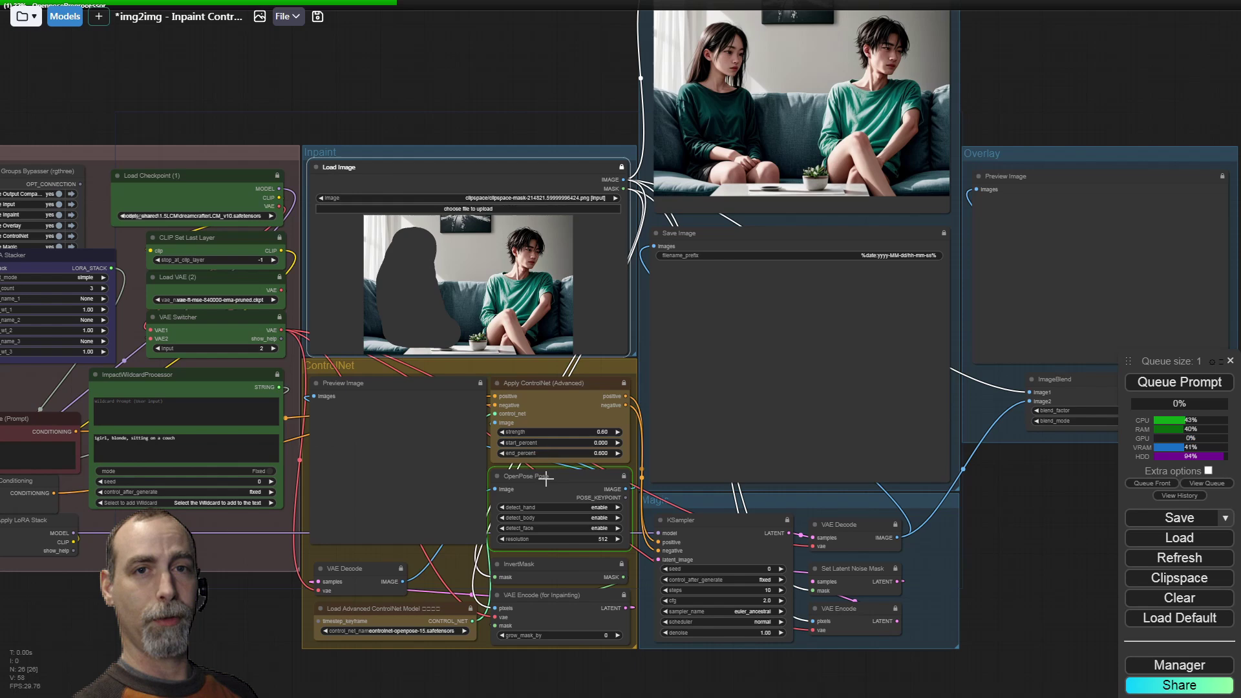
{"action": "left_click", "coordinate": [548, 476]}
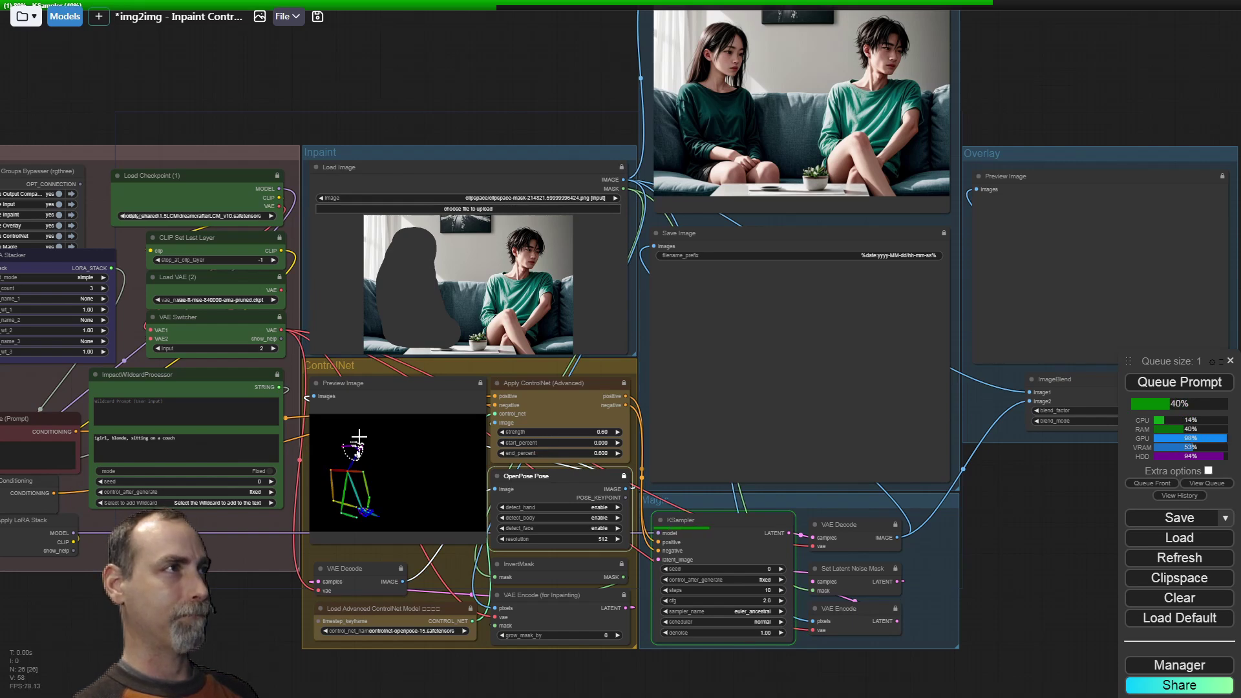
Compare the original, inpainted and blended overlay images, and check the result against the ImpactWildcardProcessor prompt.
{"action": "left_click_drag", "start_coordinate": [560, 84], "coordinate": [369, 148]}
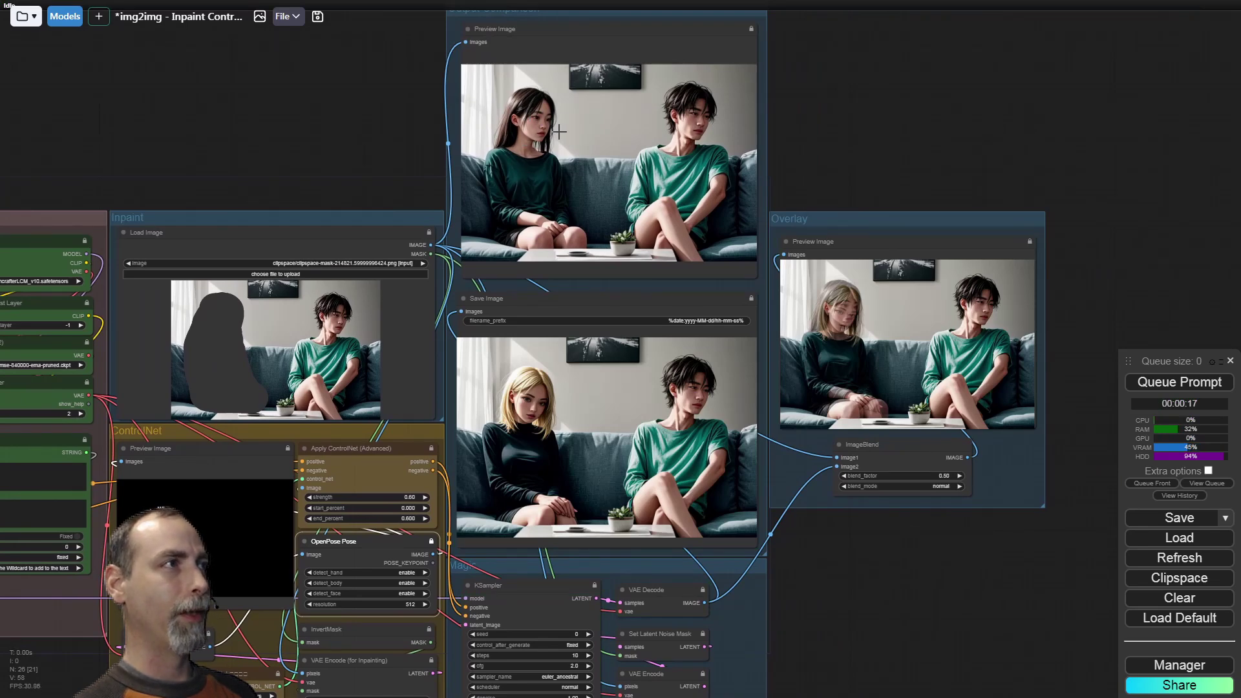
{"action": "left_click_drag", "start_coordinate": [412, 183], "coordinate": [357, 76]}
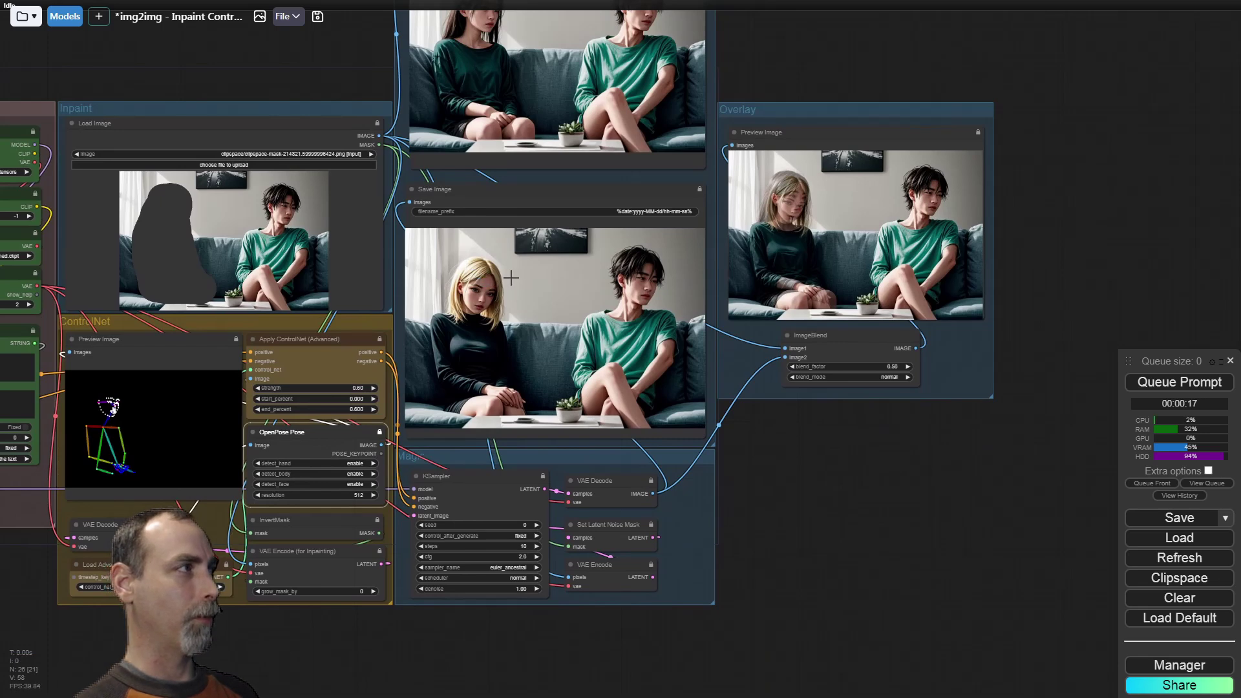
{"action": "scroll", "coordinate": [335, 68], "scroll_direction": "left", "scroll_amount": 5}
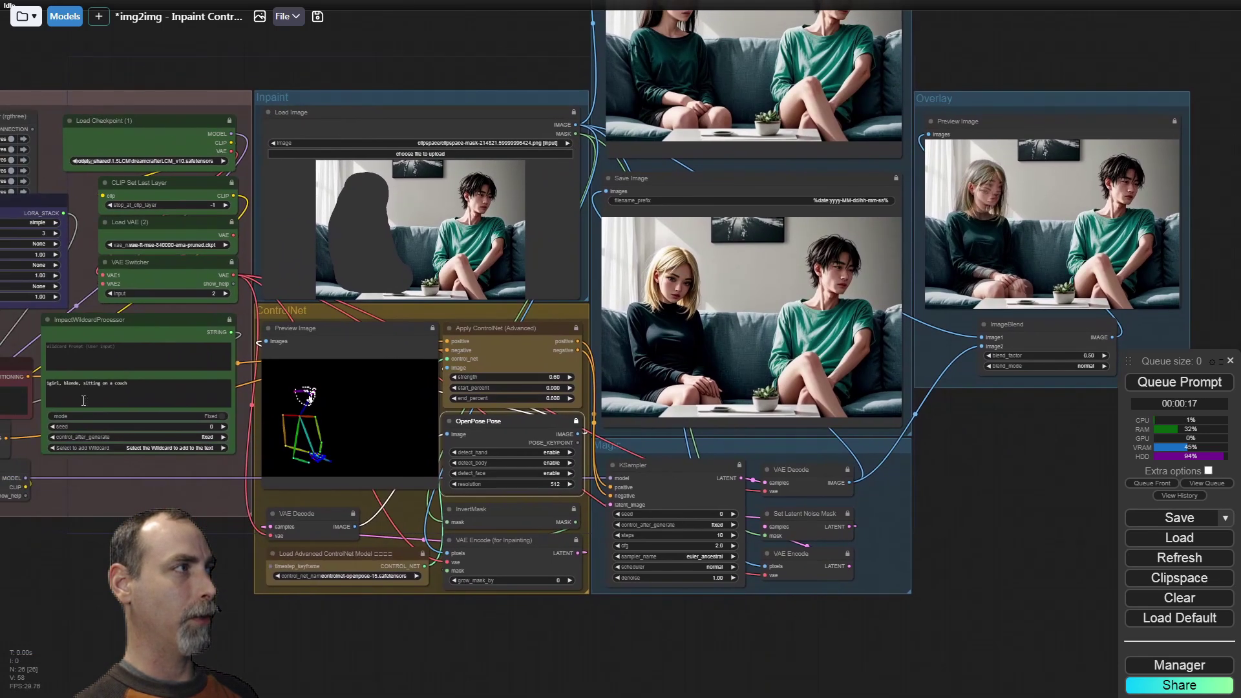
{"action": "double_click", "coordinate": [72, 383]}
{"action": "left_click_drag", "start_coordinate": [83, 383], "coordinate": [123, 382]}
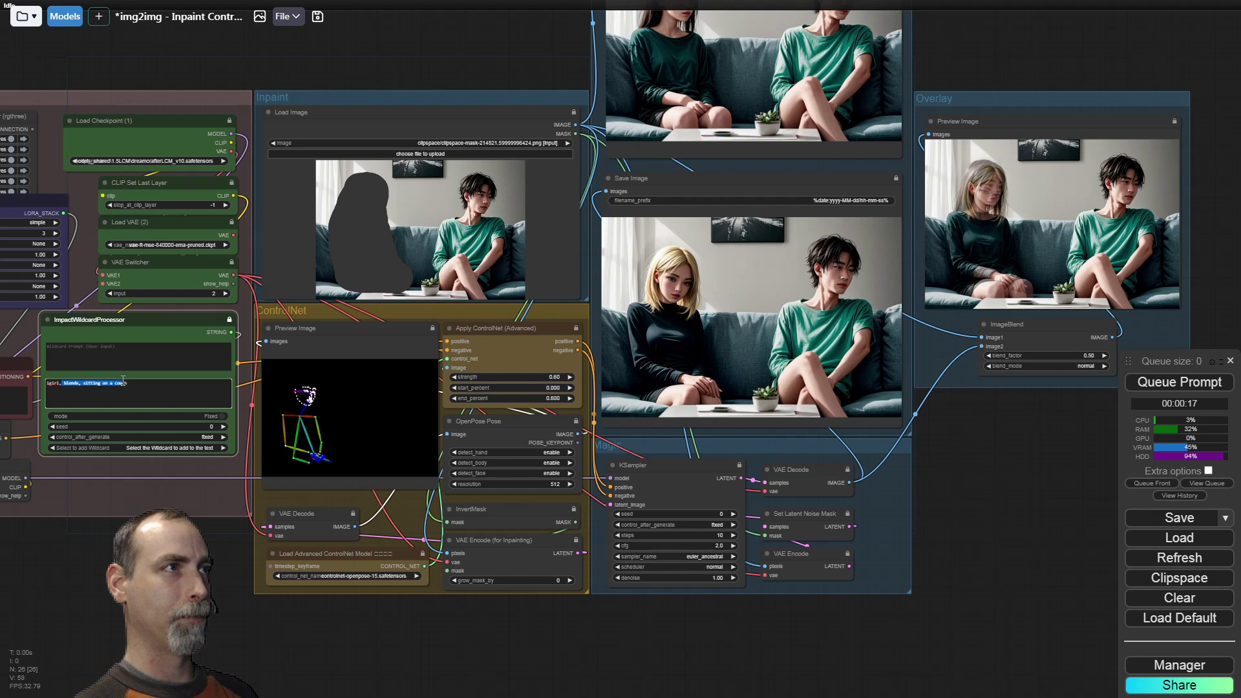
{"action": "left_click_drag", "start_coordinate": [528, 71], "coordinate": [328, 194]}
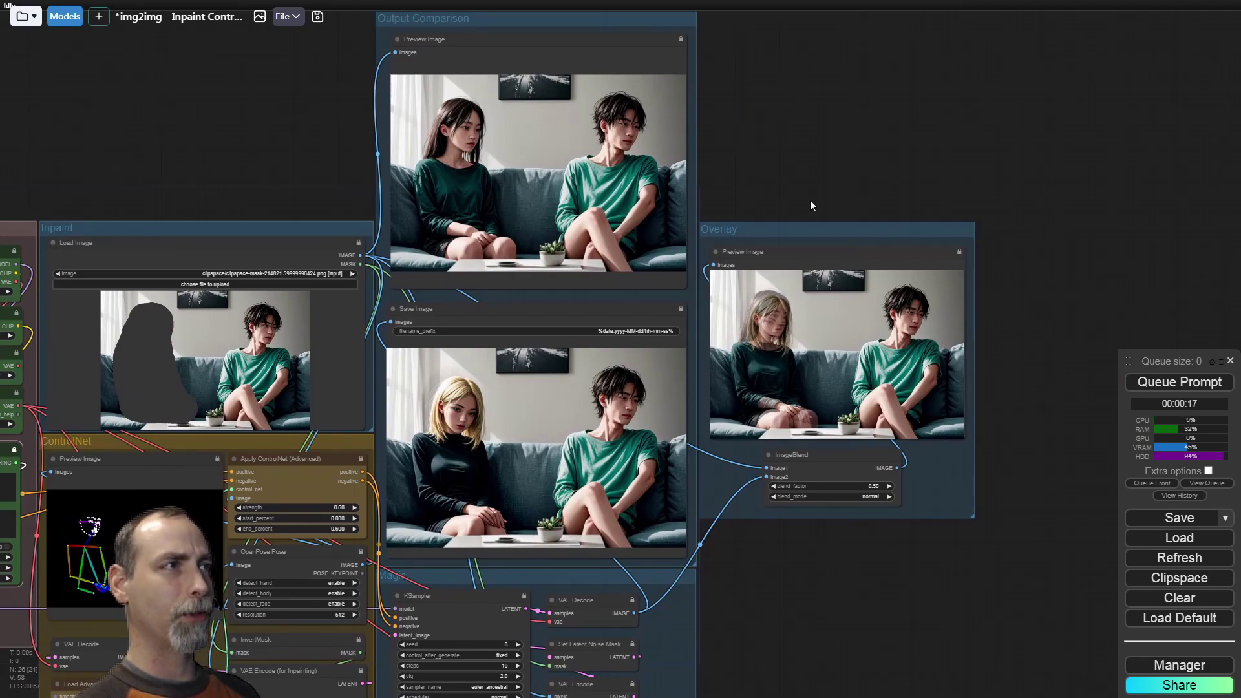
{"action": "scroll", "coordinate": [730, 185], "scroll_direction": "up", "scroll_amount": 5}
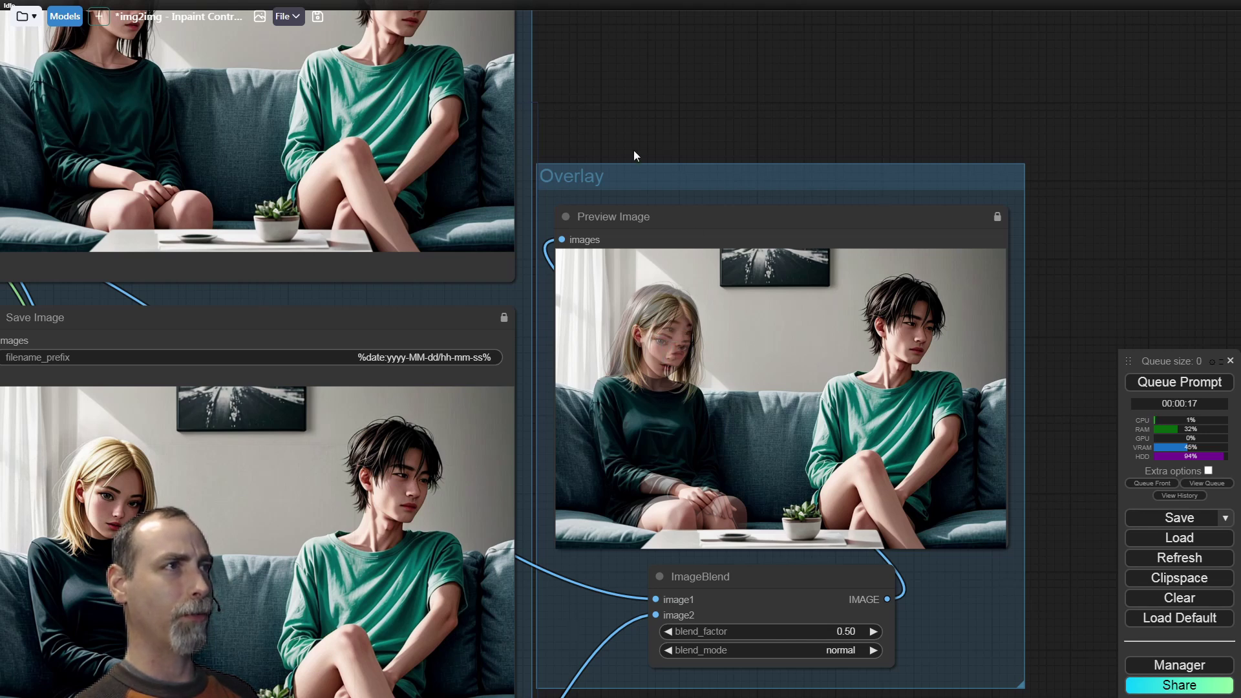
{"action": "left_click_drag", "start_coordinate": [608, 149], "coordinate": [650, 176]}
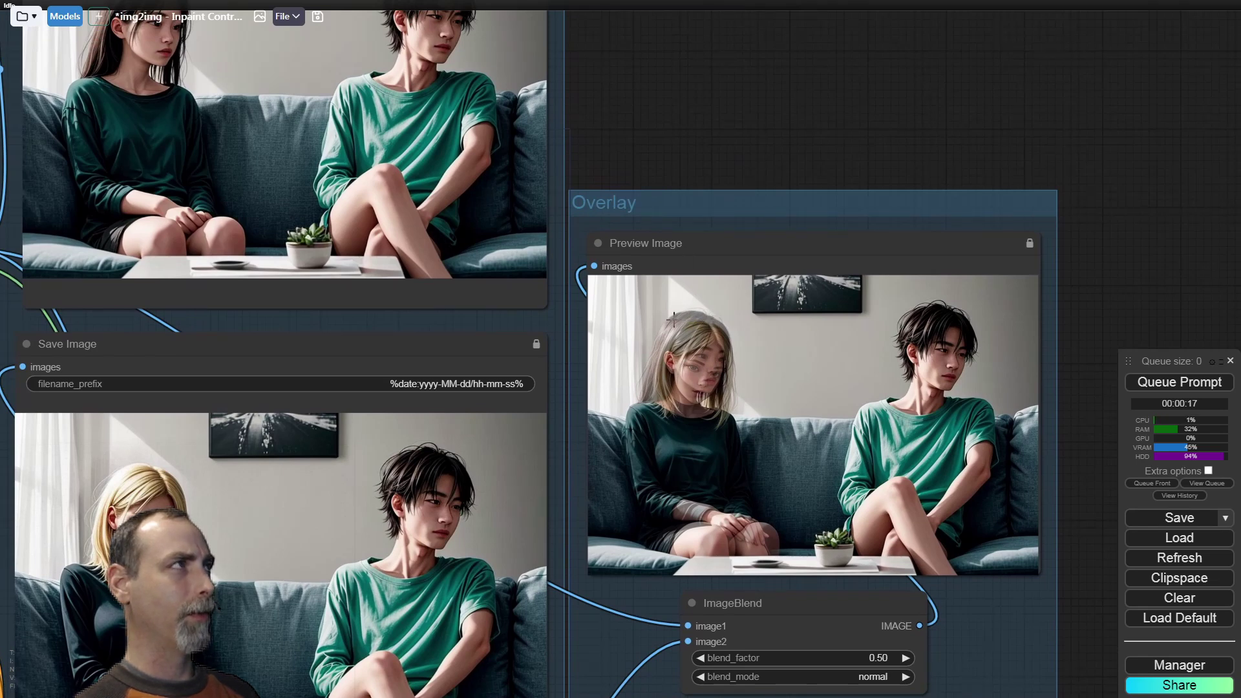
{"action": "left_click_drag", "start_coordinate": [632, 147], "coordinate": [819, 141]}
{"action": "scroll", "coordinate": [818, 134], "scroll_direction": "down", "scroll_amount": 3}
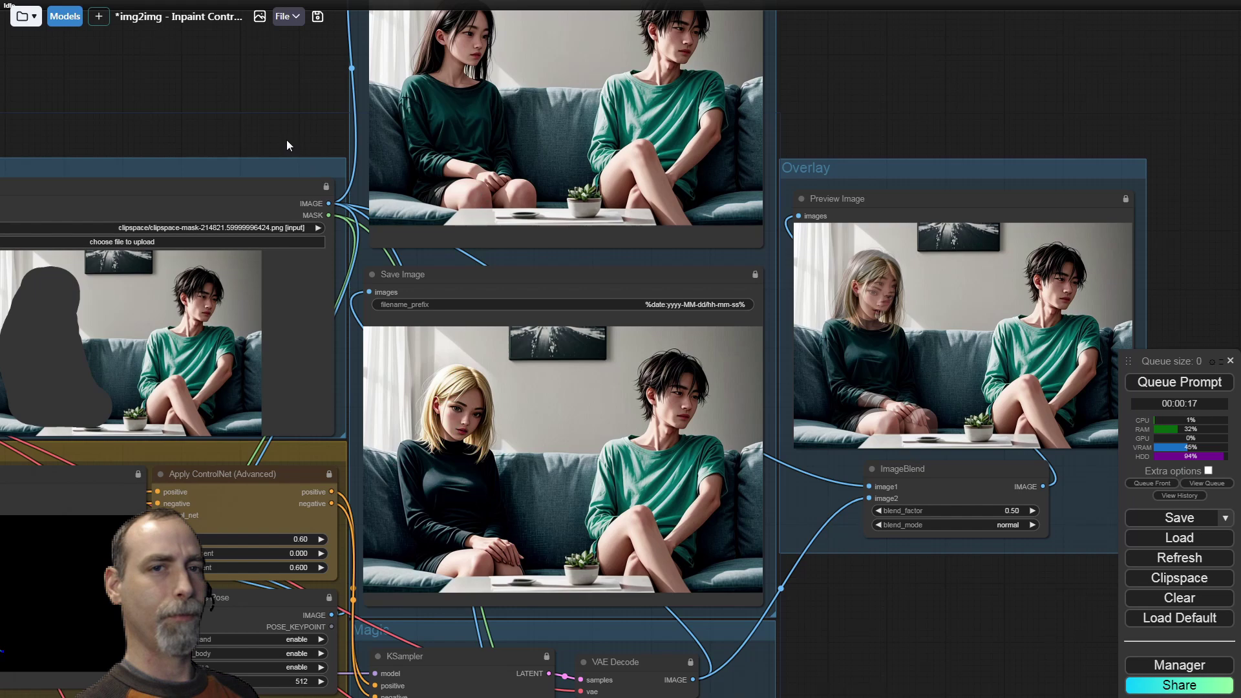
Examine the ControlNet group, including the OpenPose Pose node and its pose preview, alongside the masked input image.
{"action": "left_click_drag", "start_coordinate": [287, 141], "coordinate": [576, 83]}
{"action": "scroll", "coordinate": [357, 364], "scroll_direction": "down", "scroll_amount": 3}
{"action": "scroll", "coordinate": [213, 632], "scroll_direction": "up", "scroll_amount": 5}
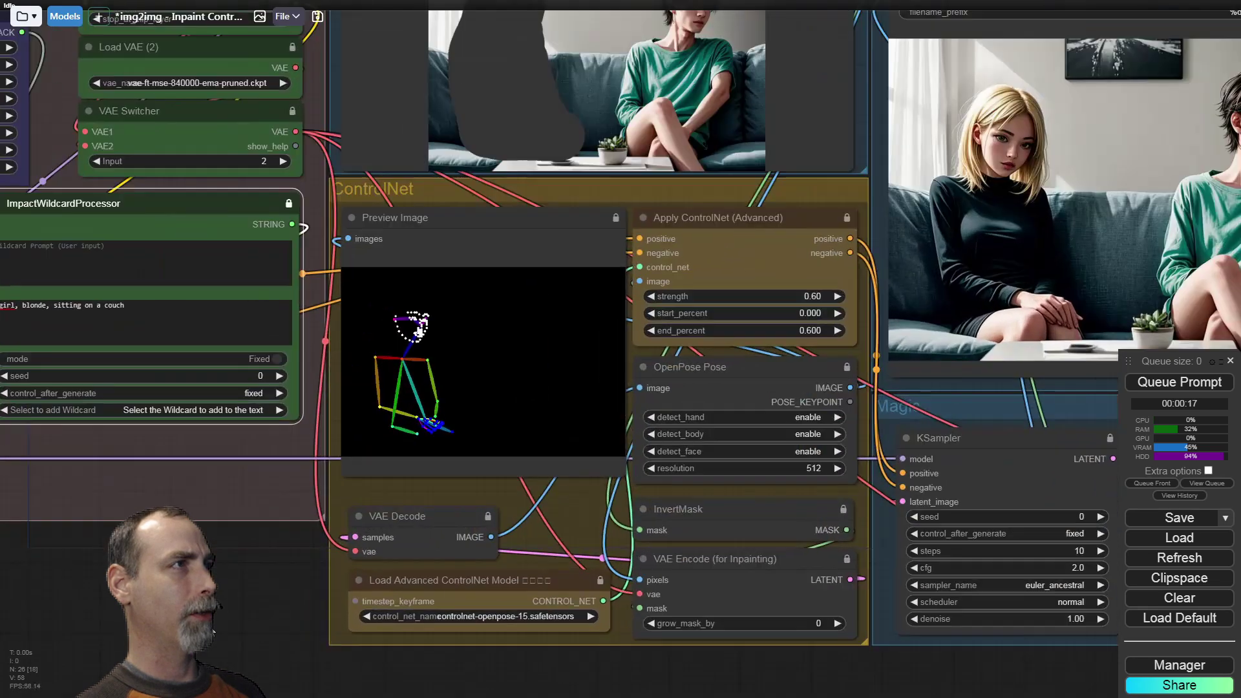
{"action": "scroll", "coordinate": [213, 632], "scroll_direction": "down", "scroll_amount": 2}
{"action": "left_click_drag", "start_coordinate": [213, 632], "coordinate": [116, 694]}
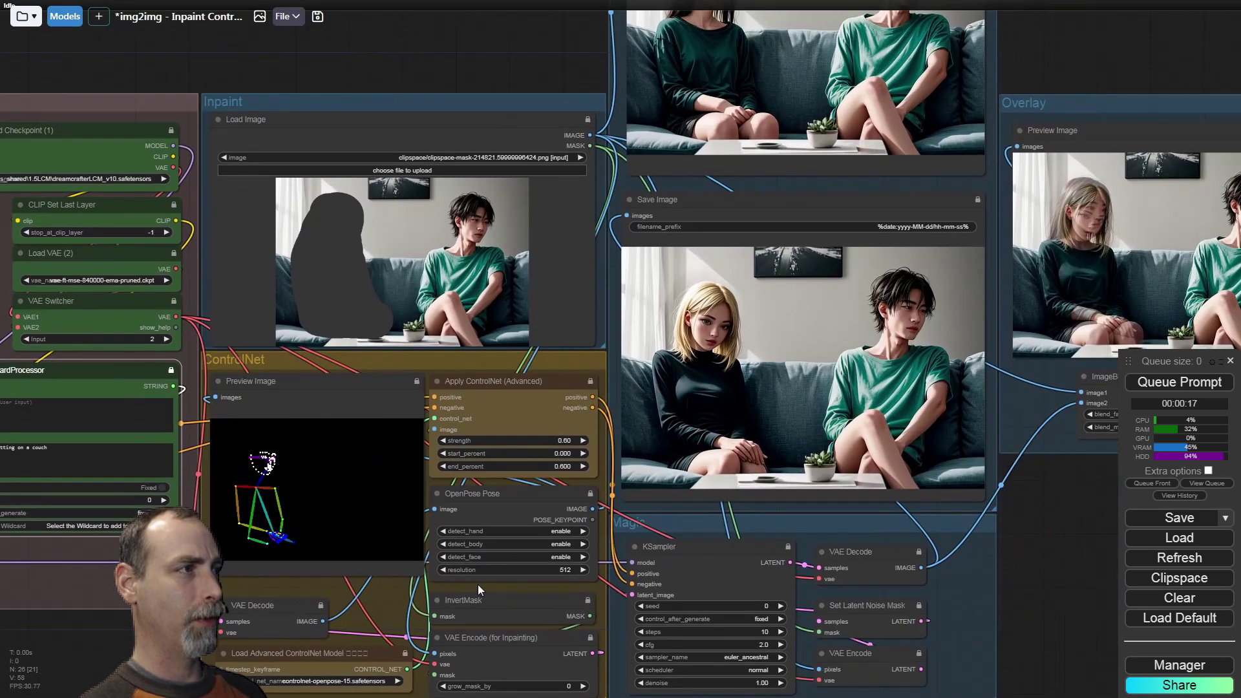
{"action": "left_click", "coordinate": [490, 494]}
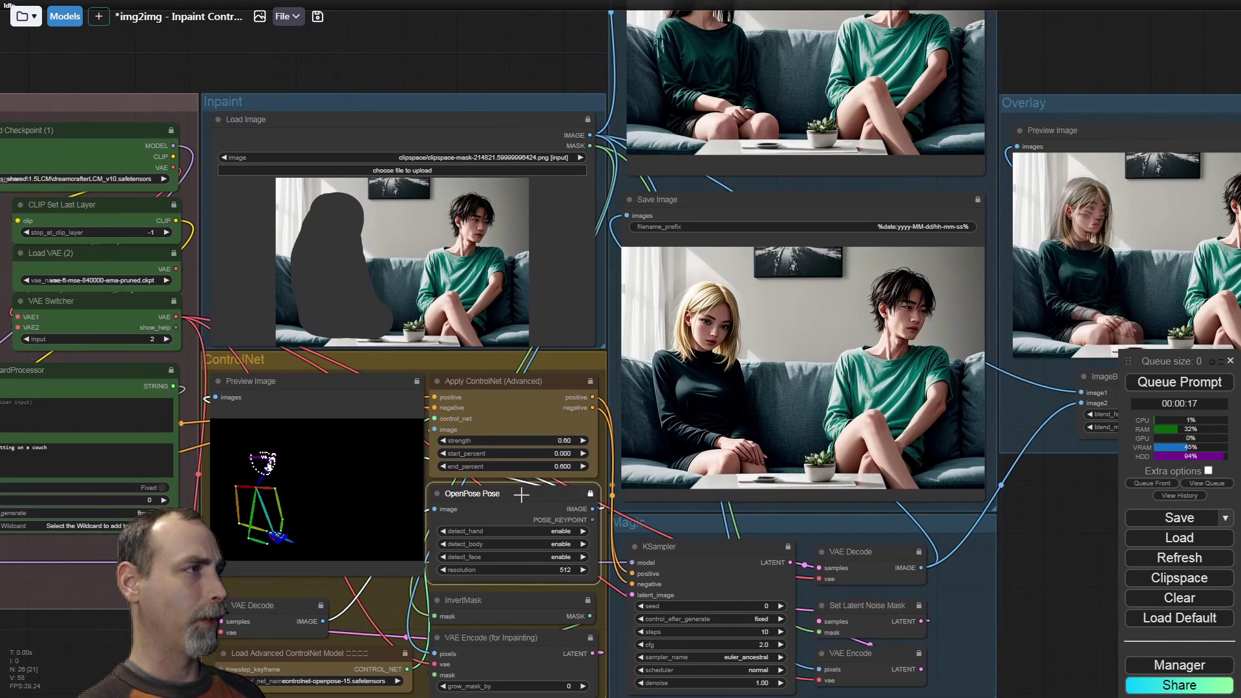
{"action": "left_click", "coordinate": [287, 383]}
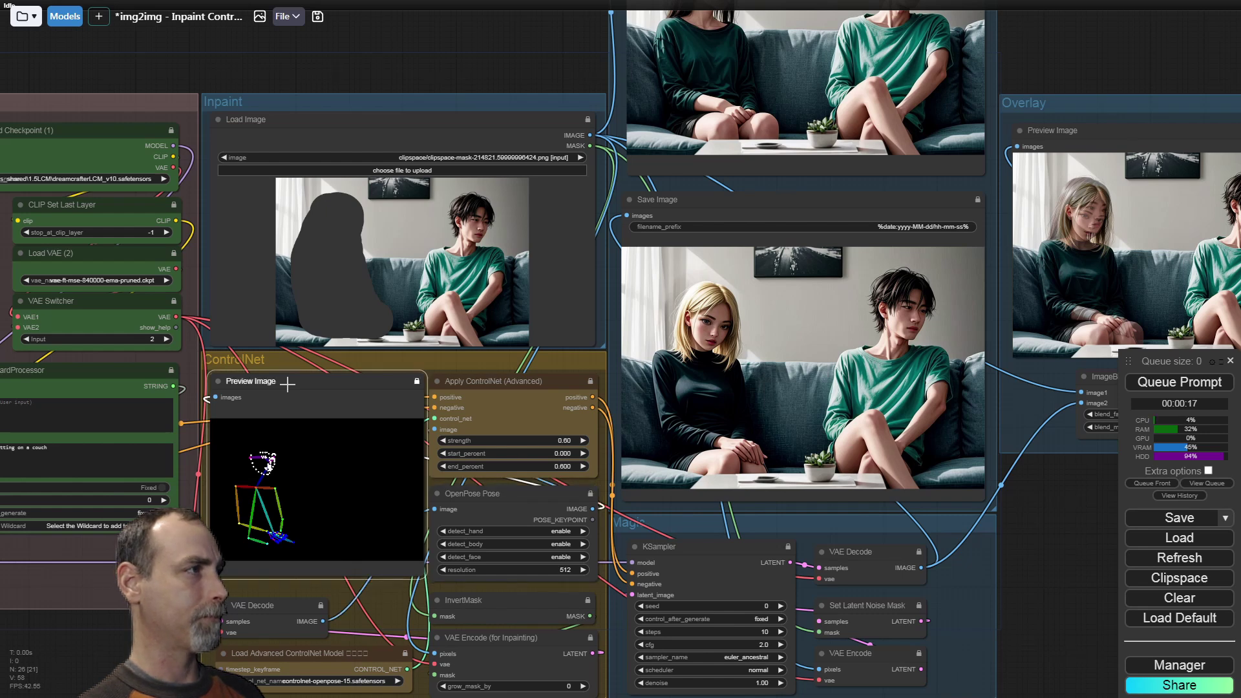
{"action": "left_click_drag", "start_coordinate": [381, 604], "coordinate": [385, 542]}
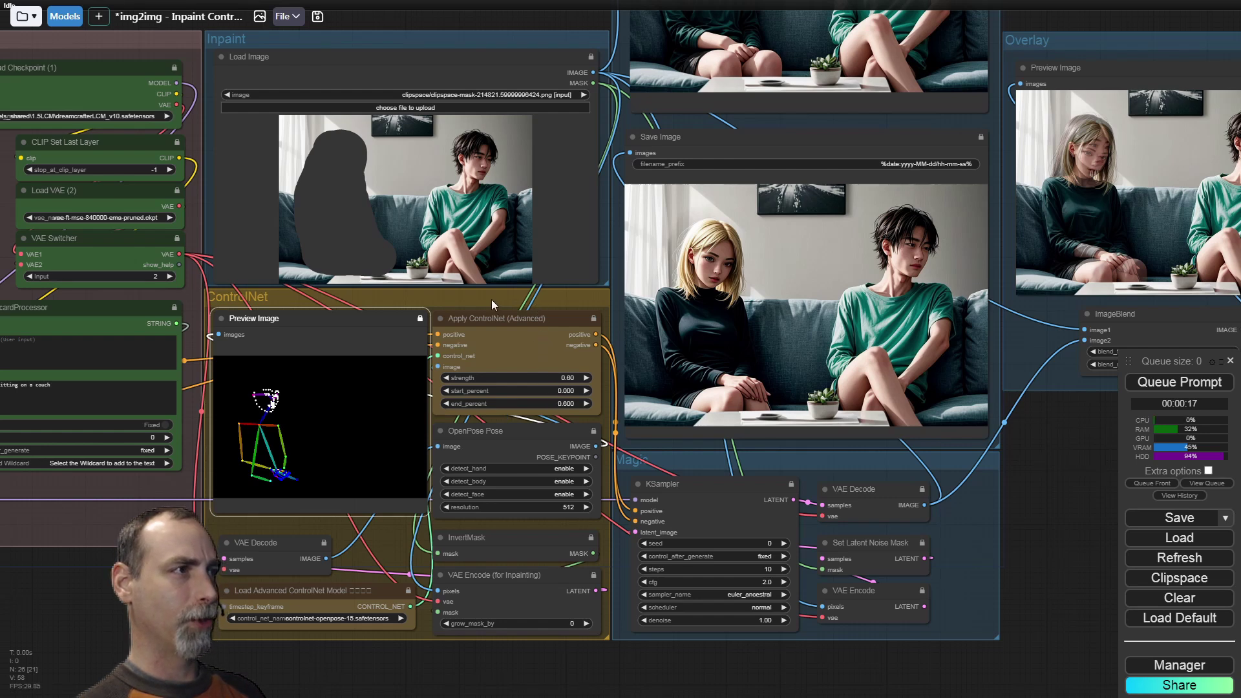
Inspect the Set Latent Noise Mask and KSampler nodes, and review the original and inpainted images again.
{"action": "left_click_drag", "start_coordinate": [491, 300], "coordinate": [262, 344]}
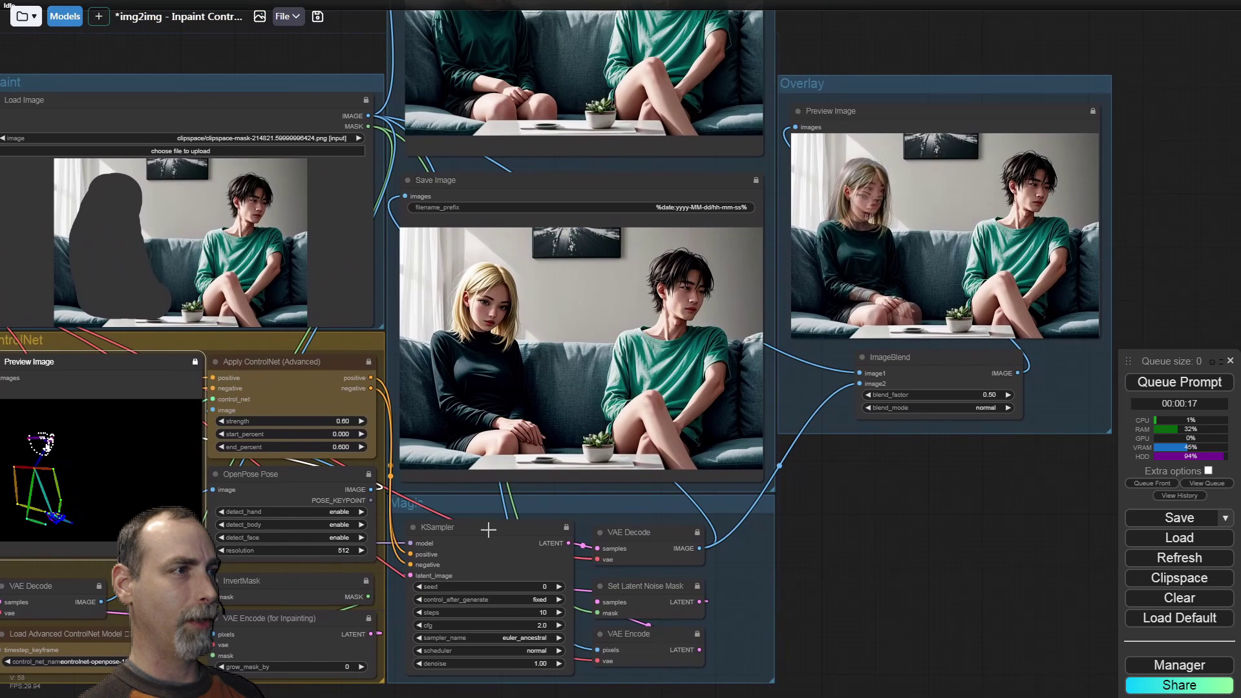
{"action": "left_click", "coordinate": [648, 587]}
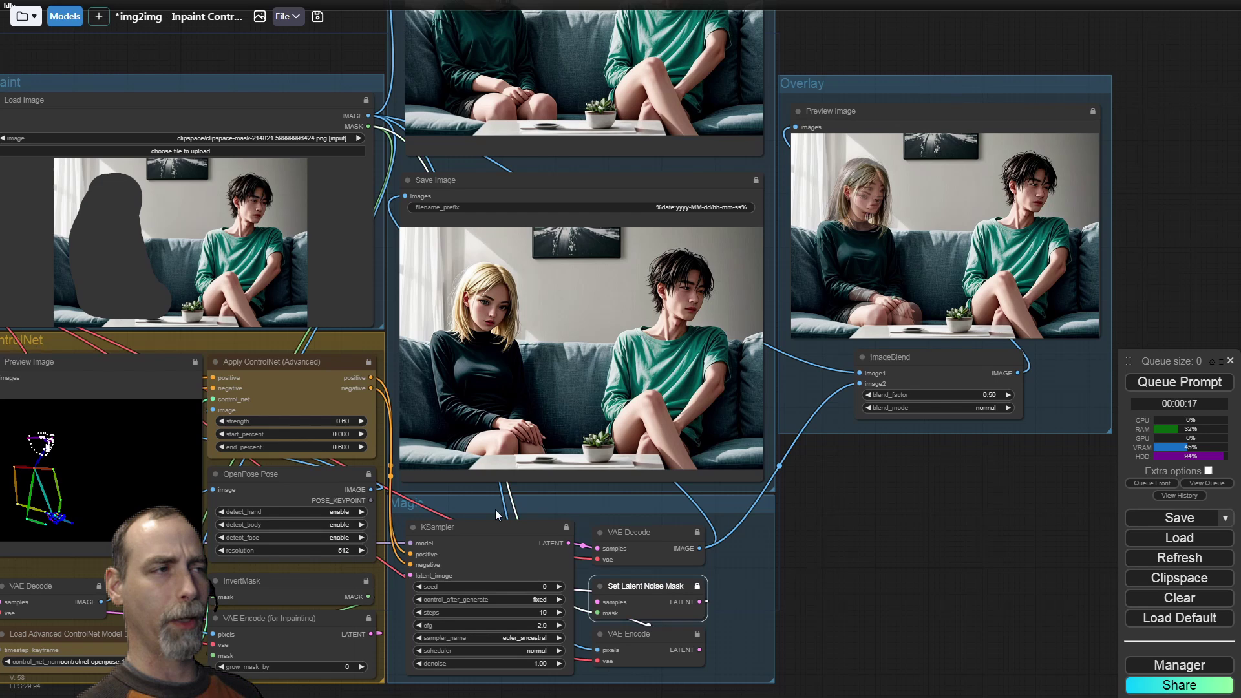
{"action": "left_click", "coordinate": [484, 527]}
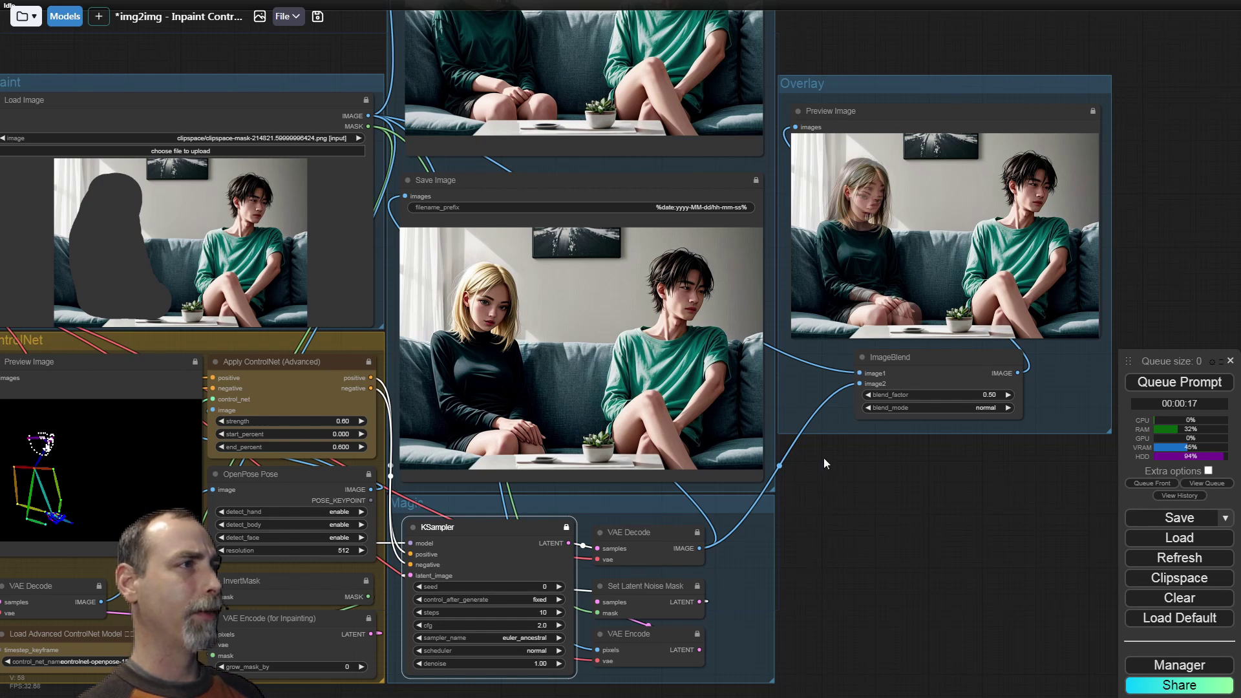
{"action": "left_click_drag", "start_coordinate": [823, 457], "coordinate": [812, 579]}
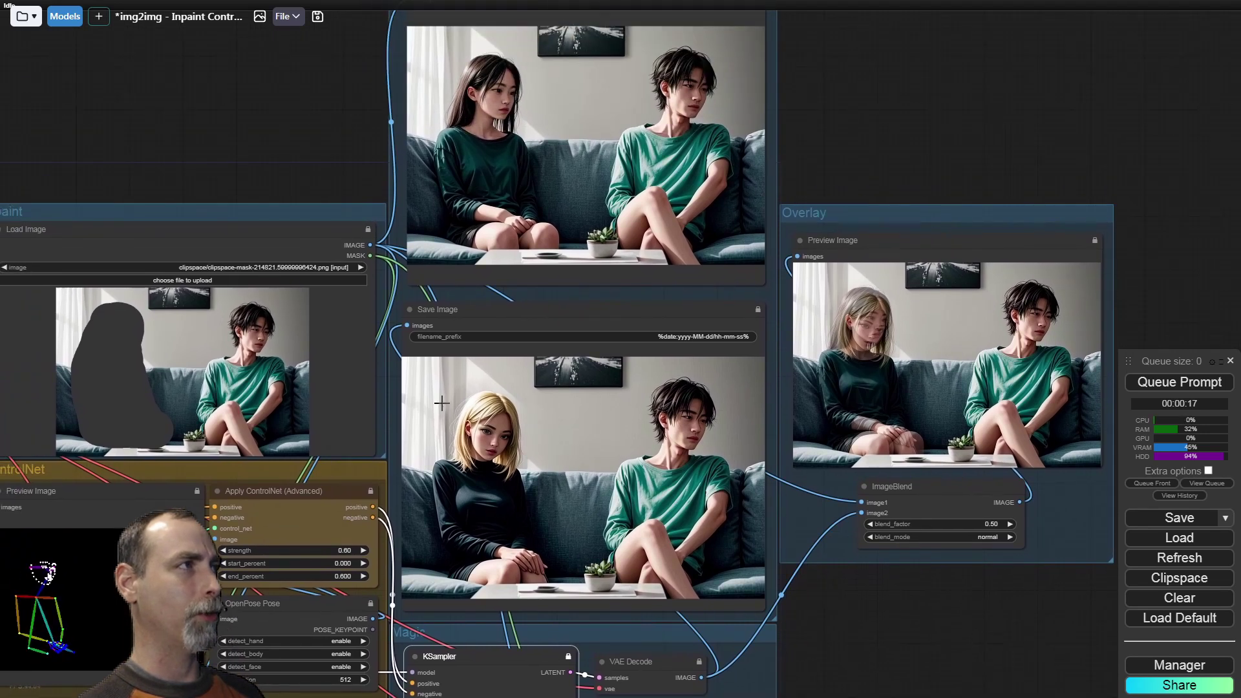
{"action": "left_click_drag", "start_coordinate": [336, 155], "coordinate": [561, 117]}
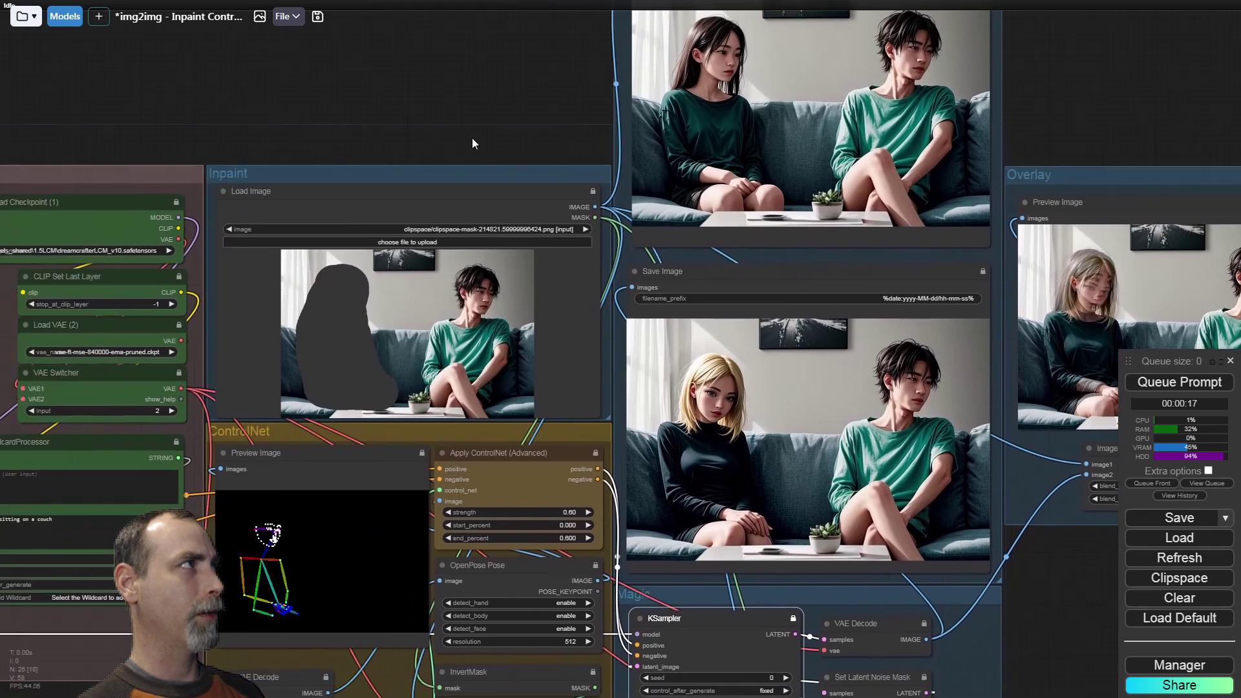
Open the saved workflow "15-53-58_00001__1", discarding the changes to "img2img - Inpaint Controlnet".
{"action": "left_click", "coordinate": [28, 17]}
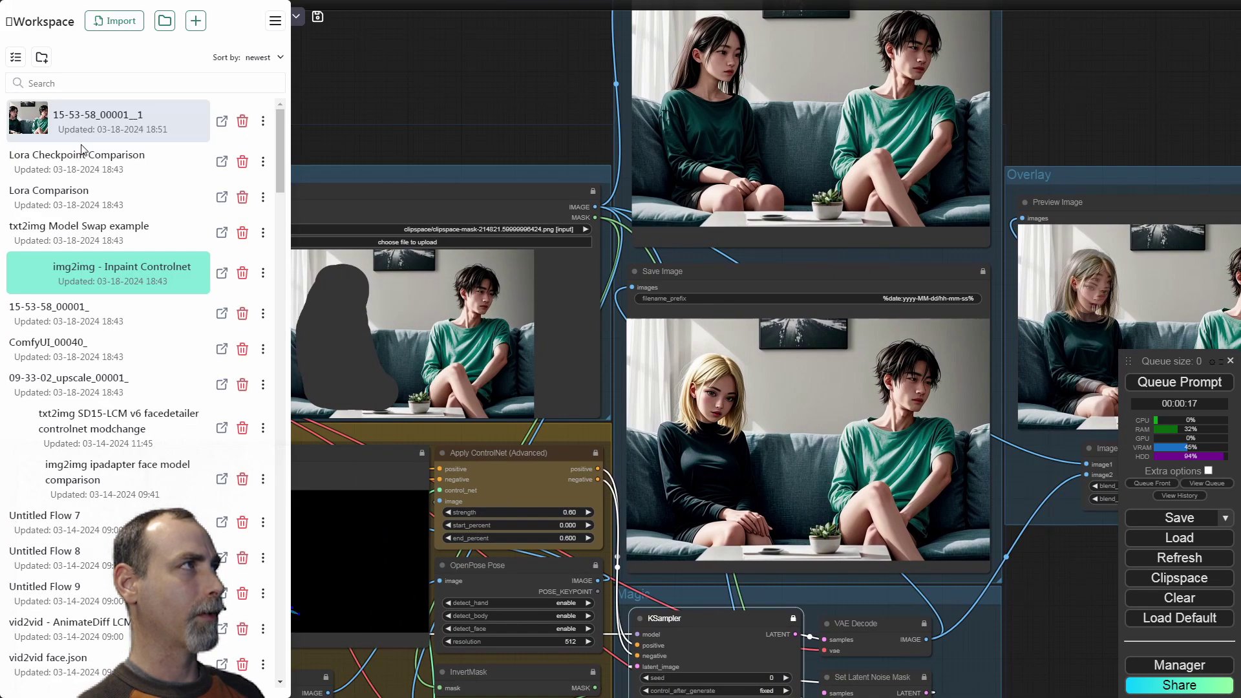
{"action": "left_click", "coordinate": [82, 127]}
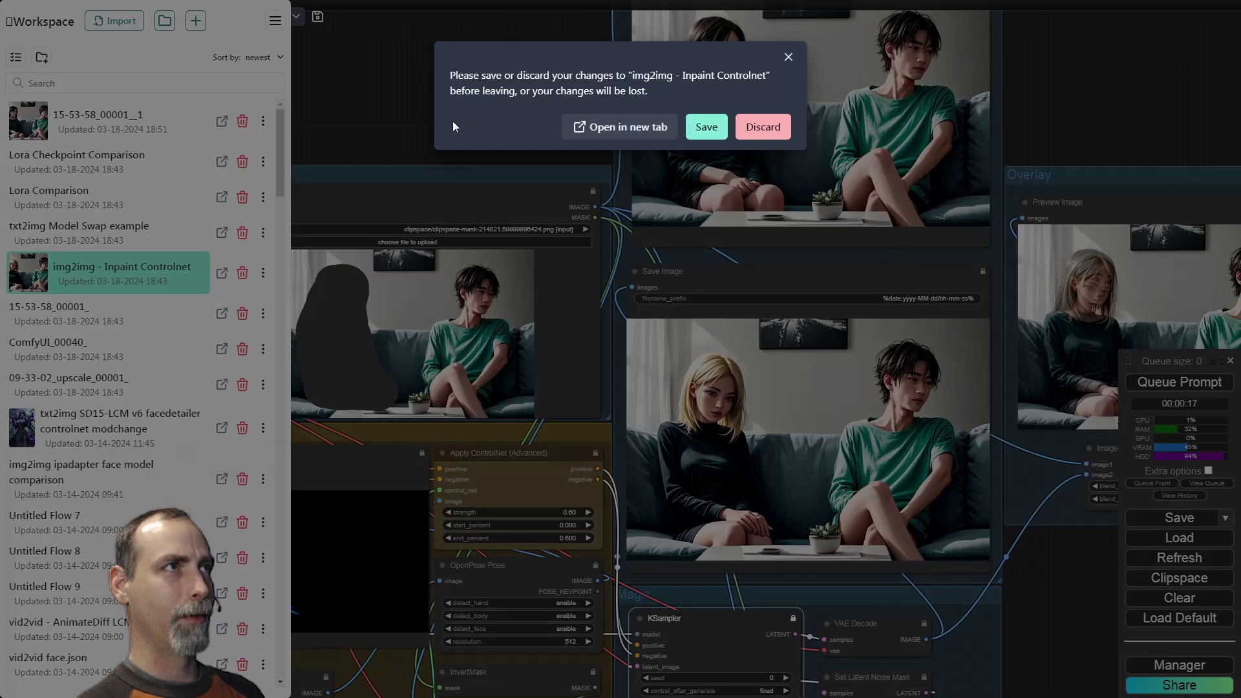
{"action": "left_click", "coordinate": [754, 129]}
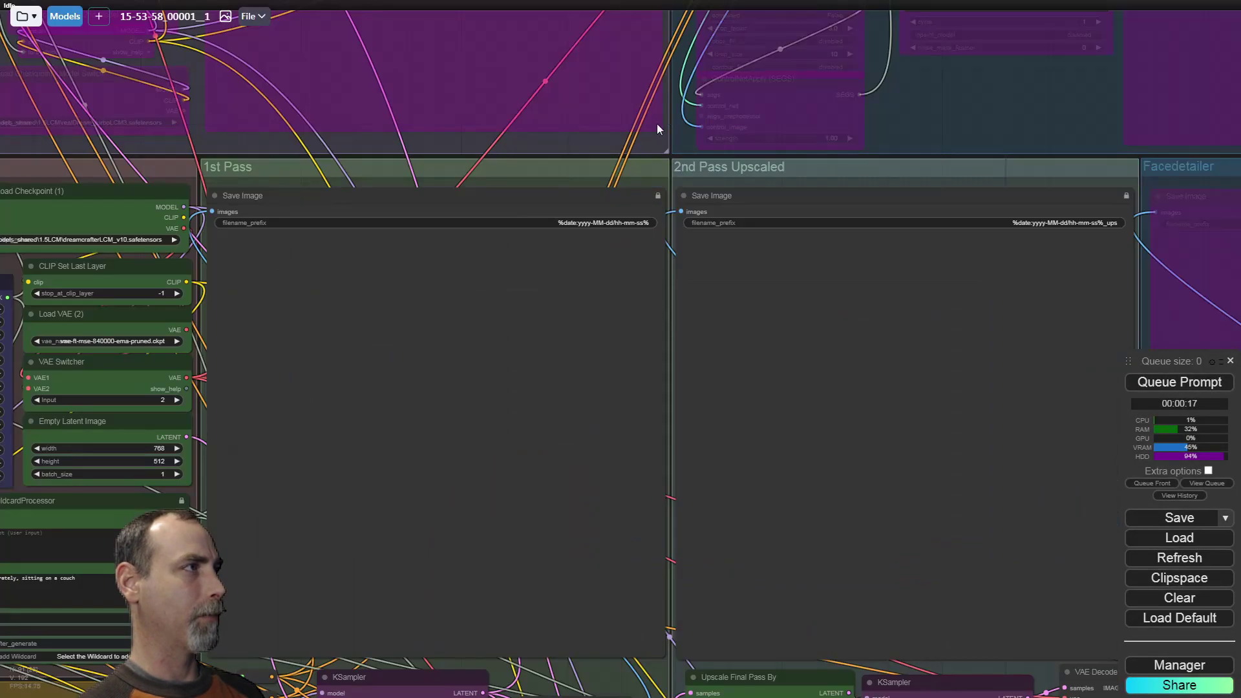
Examine the ImpactWildcardProcessor prompt, highlighting its description of the people and its couch phrase in turn.
{"action": "scroll", "coordinate": [177, 432], "scroll_direction": "down", "scroll_amount": 2}
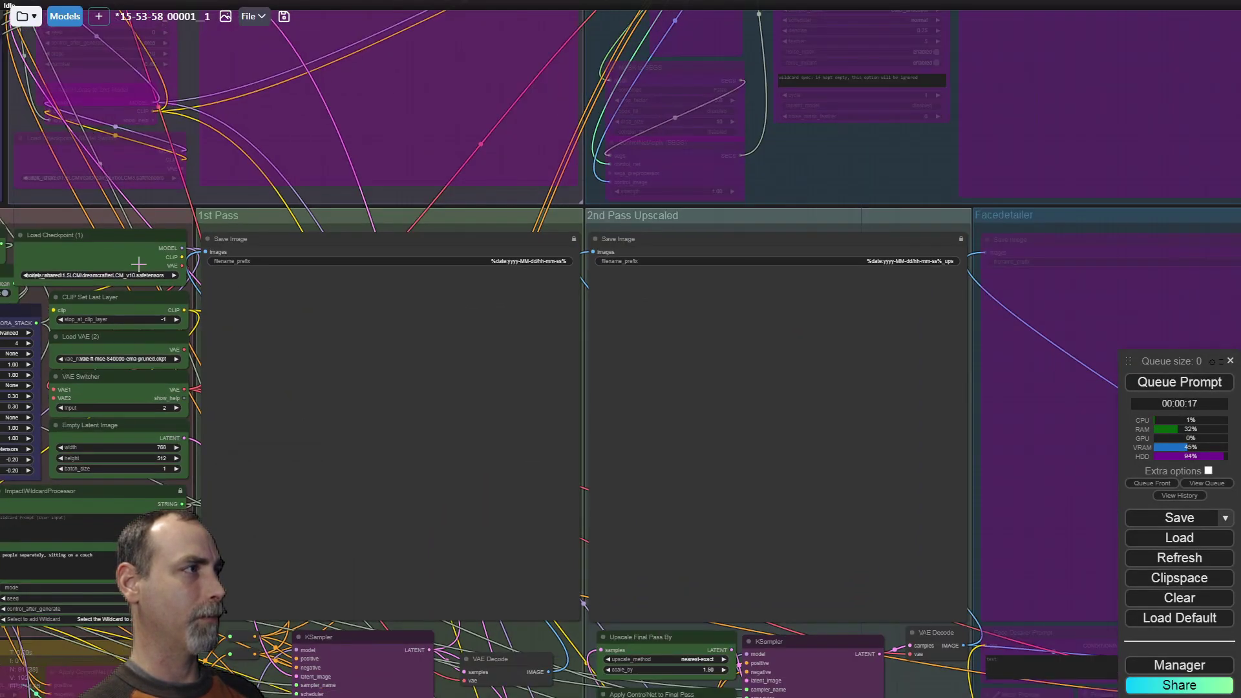
{"action": "left_click_drag", "start_coordinate": [57, 211], "coordinate": [172, 150]}
{"action": "scroll", "coordinate": [93, 521], "scroll_direction": "up", "scroll_amount": 3}
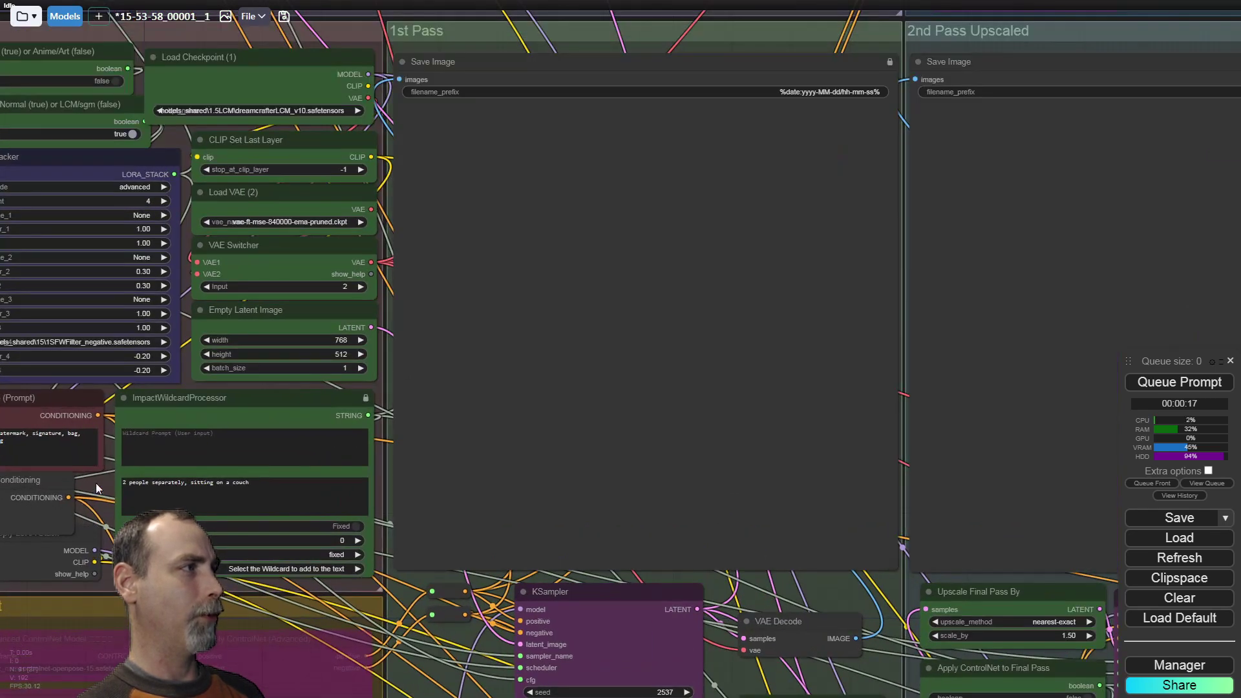
{"action": "left_click", "coordinate": [125, 484]}
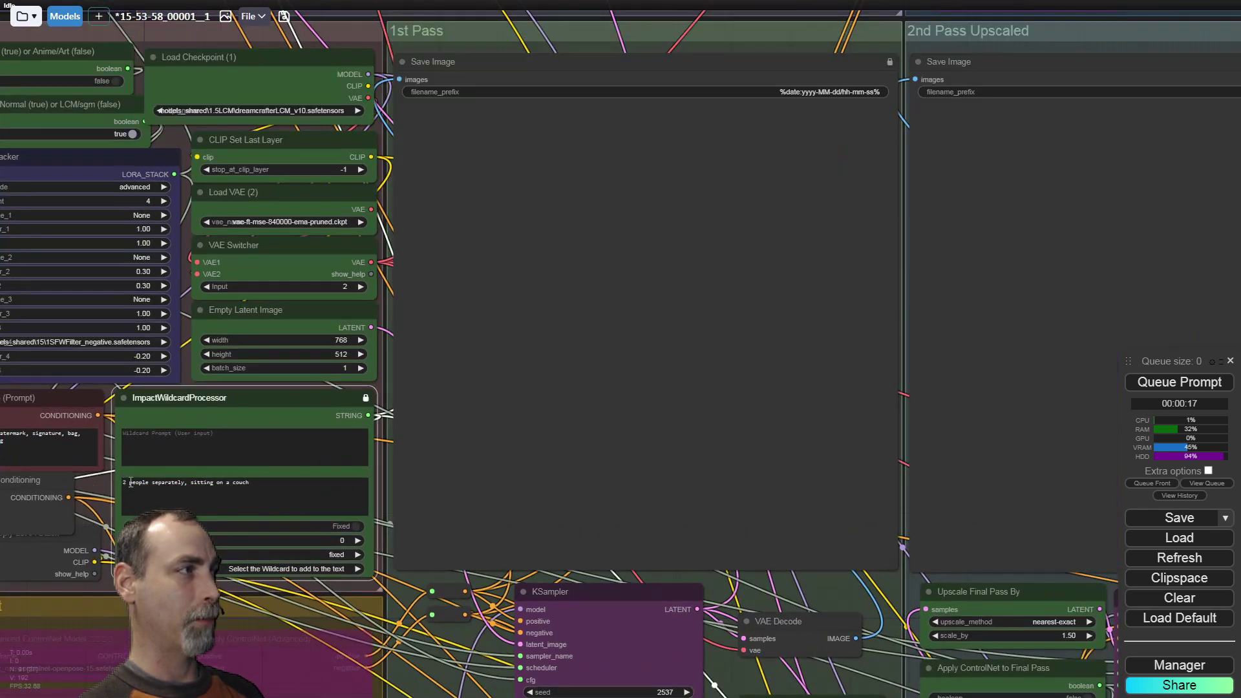
{"action": "left_click_drag", "start_coordinate": [189, 484], "coordinate": [115, 483]}
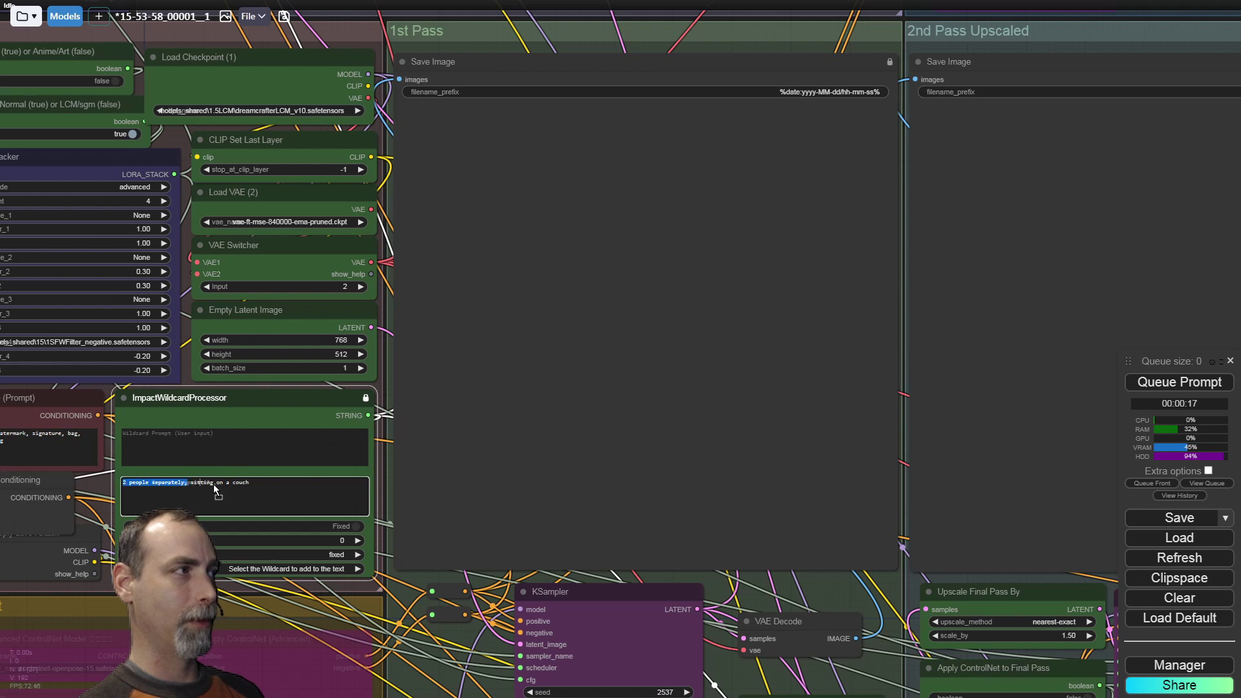
{"action": "left_click_drag", "start_coordinate": [250, 483], "coordinate": [190, 484]}
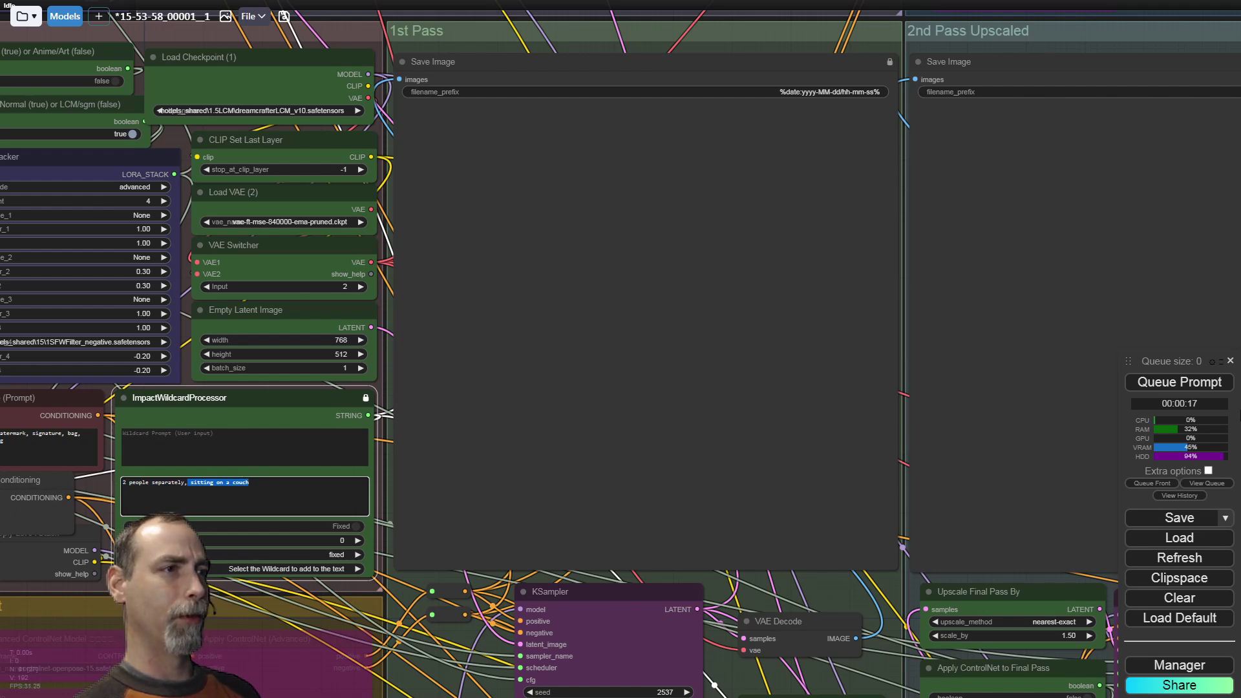
Generate images from the couch prompt three times and compare the 1st Pass and 2nd Pass Upscaled outputs.
{"action": "left_click", "coordinate": [1179, 382]}
{"action": "scroll", "coordinate": [842, 590], "scroll_direction": "down", "scroll_amount": 1}
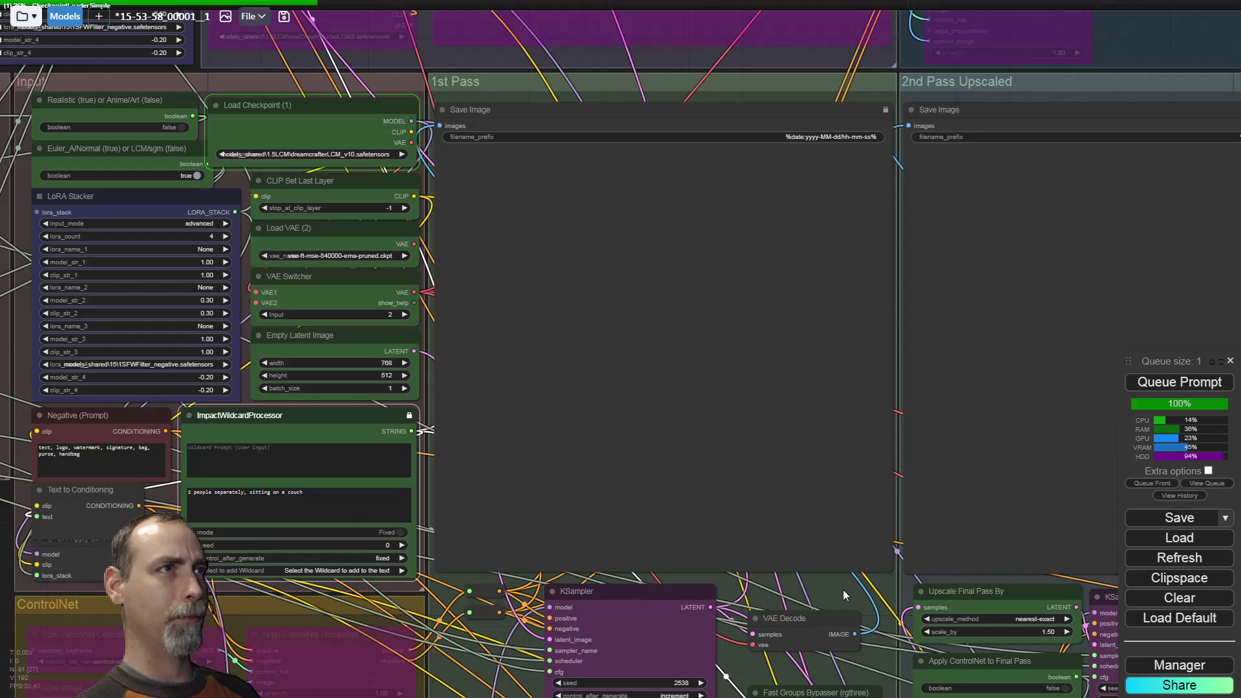
{"action": "scroll", "coordinate": [842, 589], "scroll_direction": "down", "scroll_amount": 1}
{"action": "left_click_drag", "start_coordinate": [843, 589], "coordinate": [616, 587]}
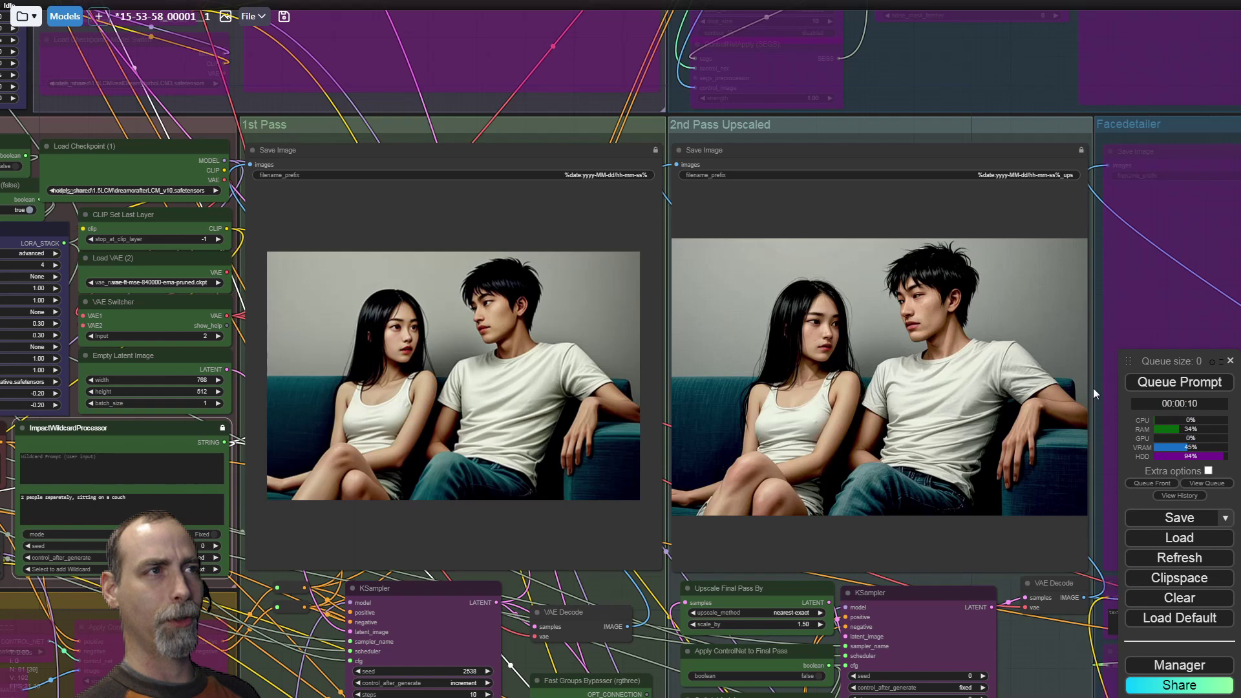
{"action": "left_click", "coordinate": [1180, 382]}
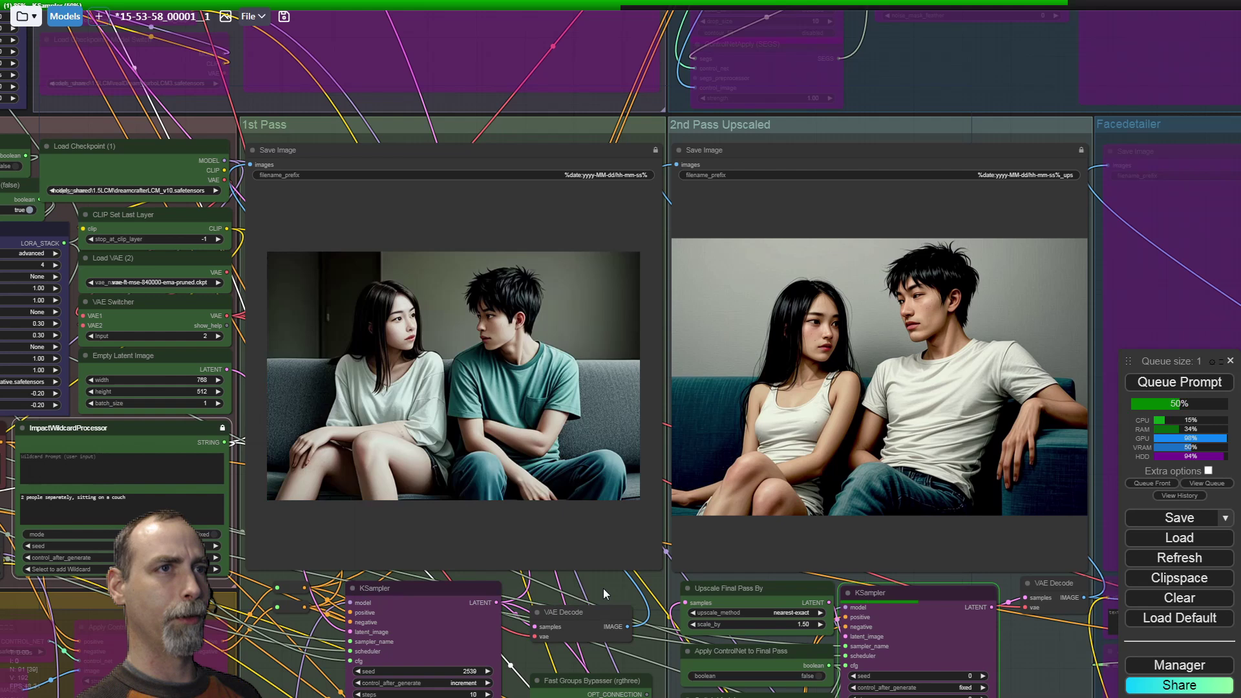
{"action": "left_click_drag", "start_coordinate": [603, 588], "coordinate": [611, 583]}
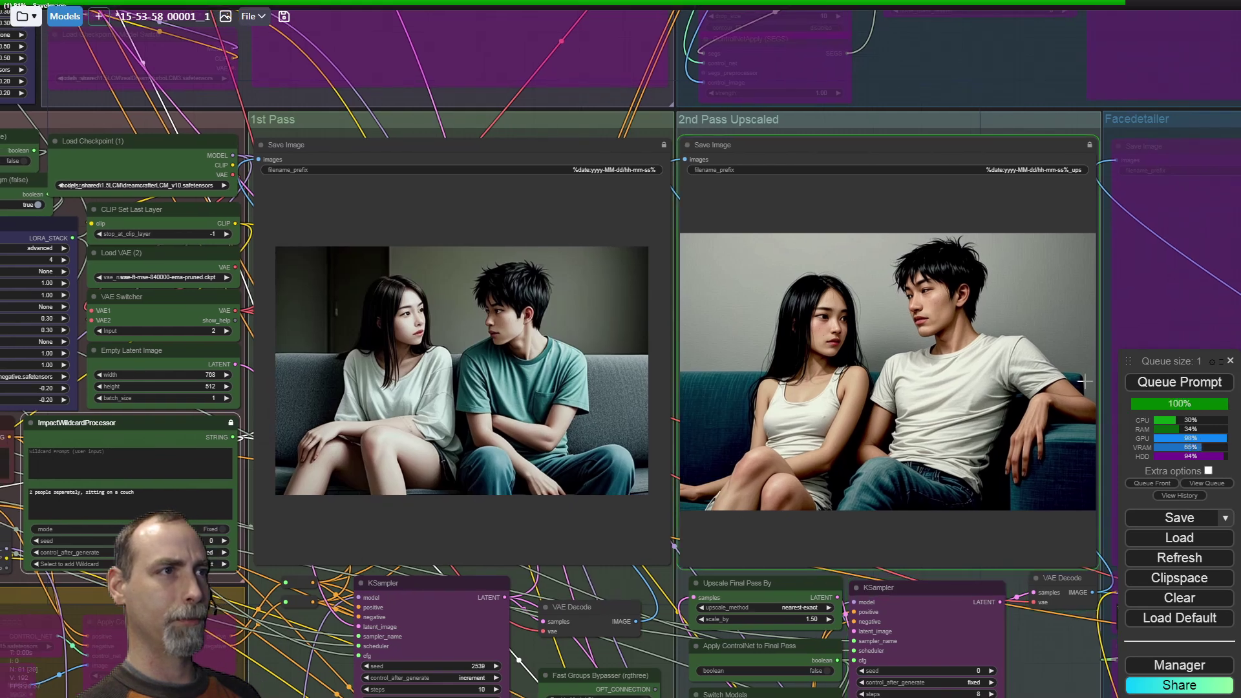
{"action": "left_click", "coordinate": [1177, 383]}
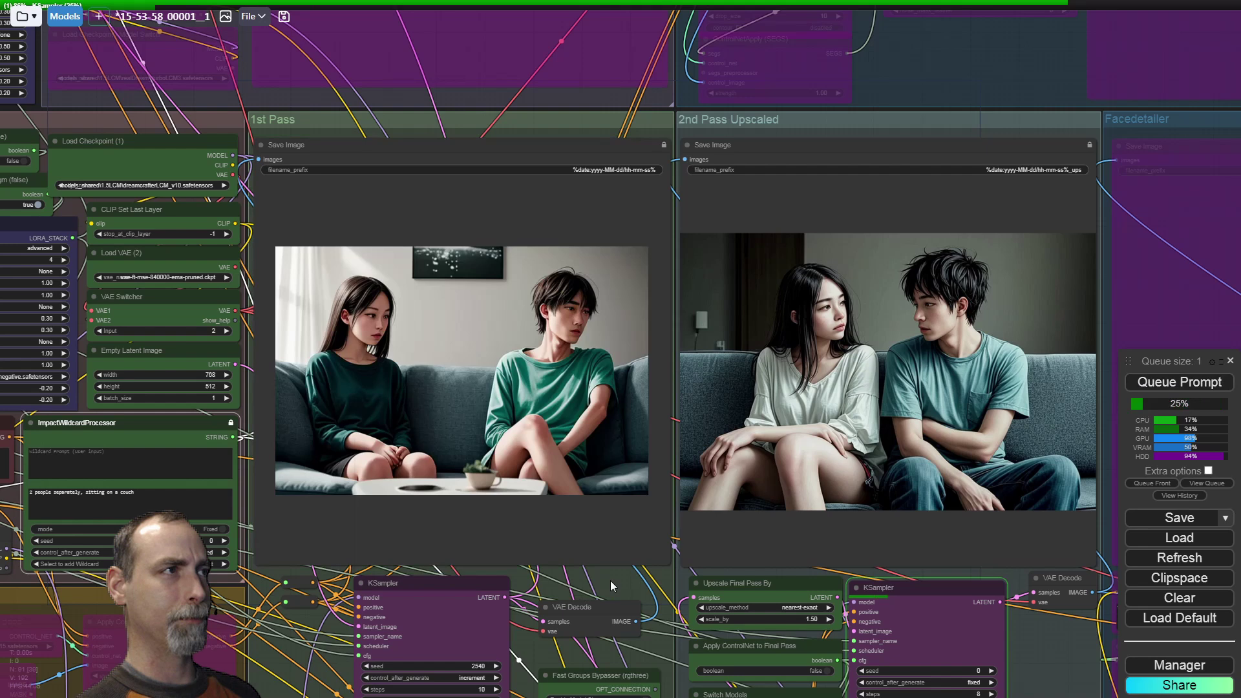
{"action": "left_click_drag", "start_coordinate": [616, 580], "coordinate": [494, 592]}
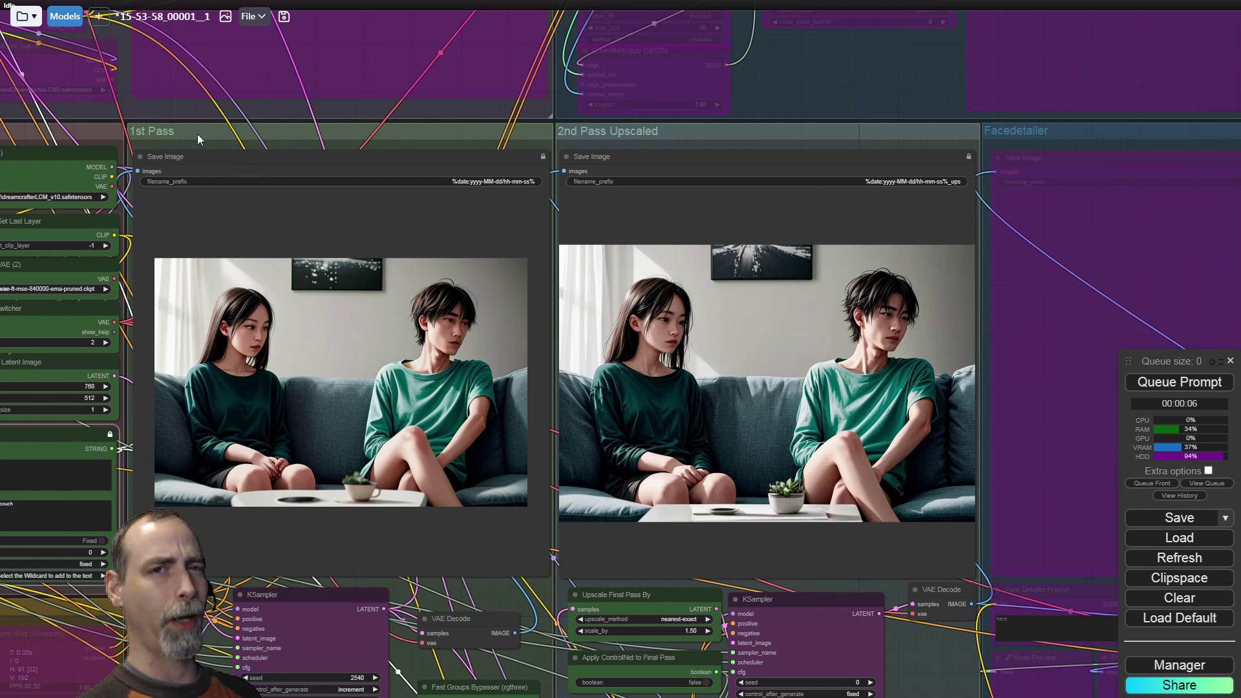
{"action": "left_click_drag", "start_coordinate": [196, 134], "coordinate": [339, 168]}
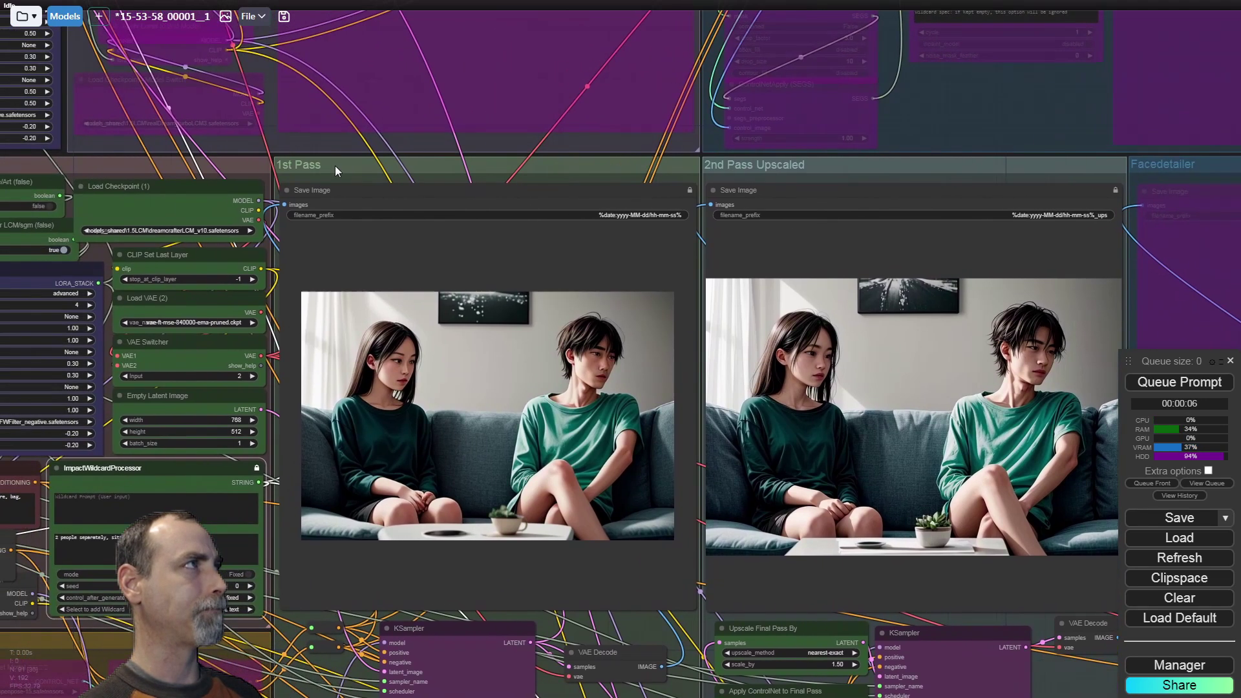
Create a new default workflow, discarding the changes to "15-53-58_00001__1".
{"action": "left_click", "coordinate": [24, 16]}
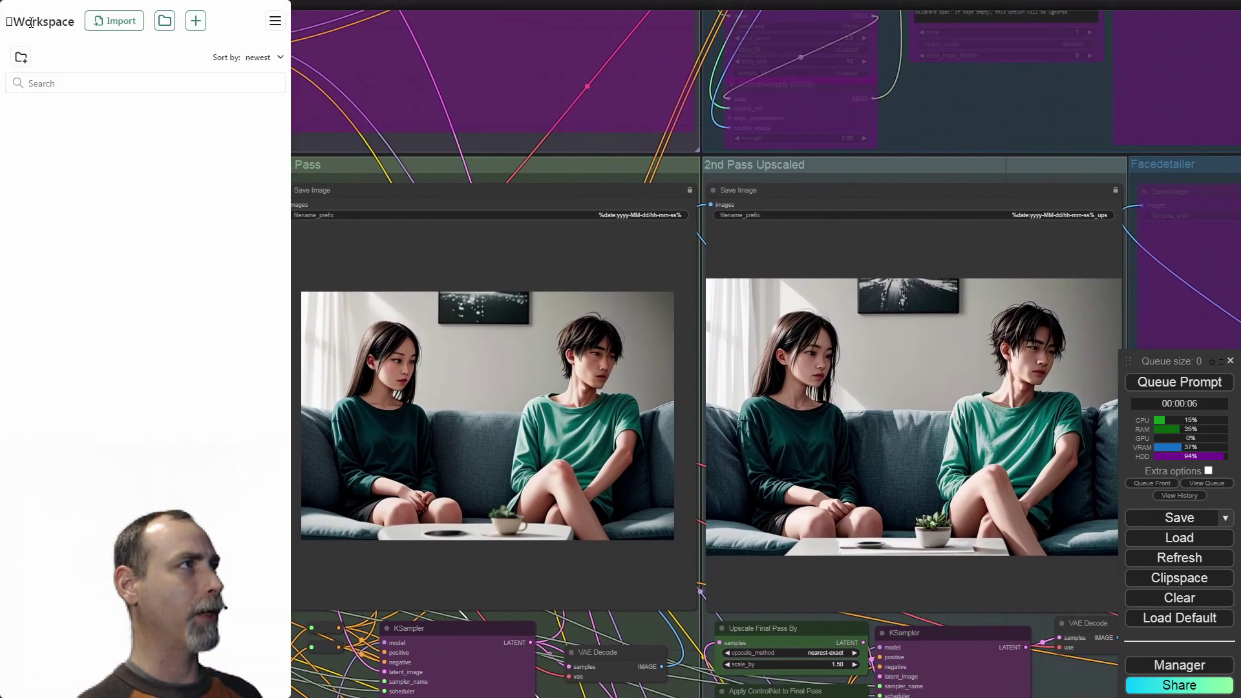
{"action": "left_click", "coordinate": [193, 26]}
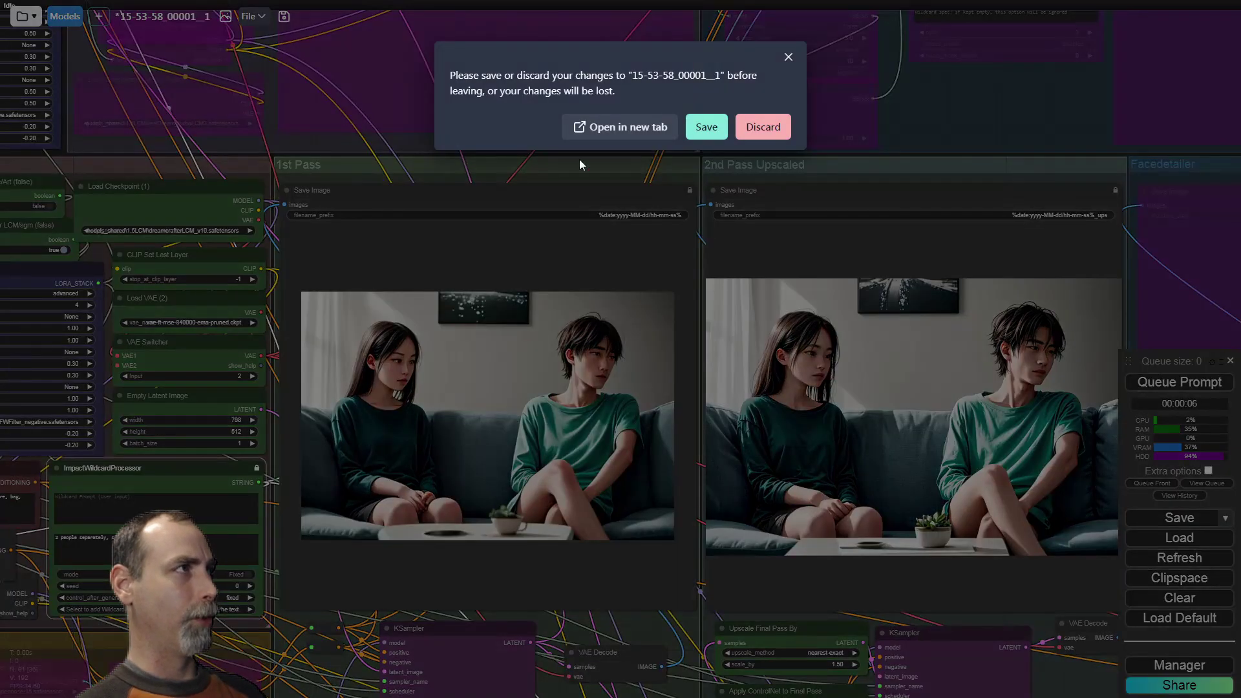
{"action": "left_click", "coordinate": [763, 126]}
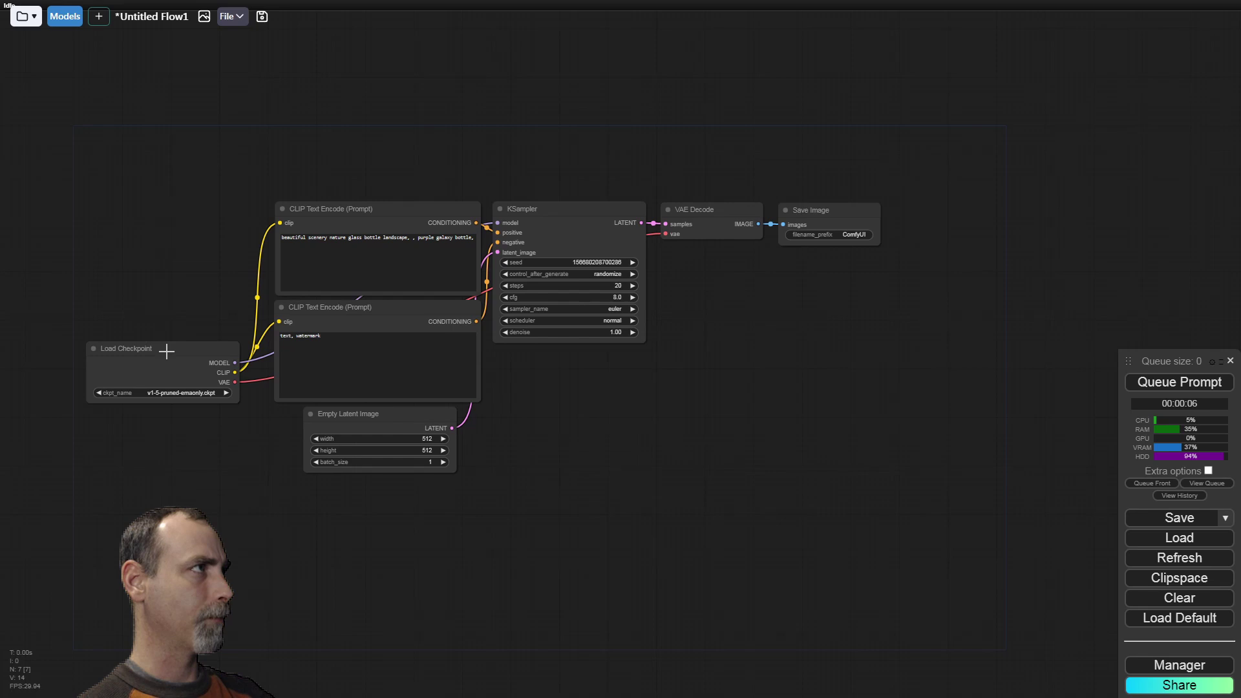
Move the Load Checkpoint node up above the prompt nodes and set its checkpoint to dreamcrafterLCM_v10.safetensors.
{"action": "left_click_drag", "start_coordinate": [166, 350], "coordinate": [148, 147]}
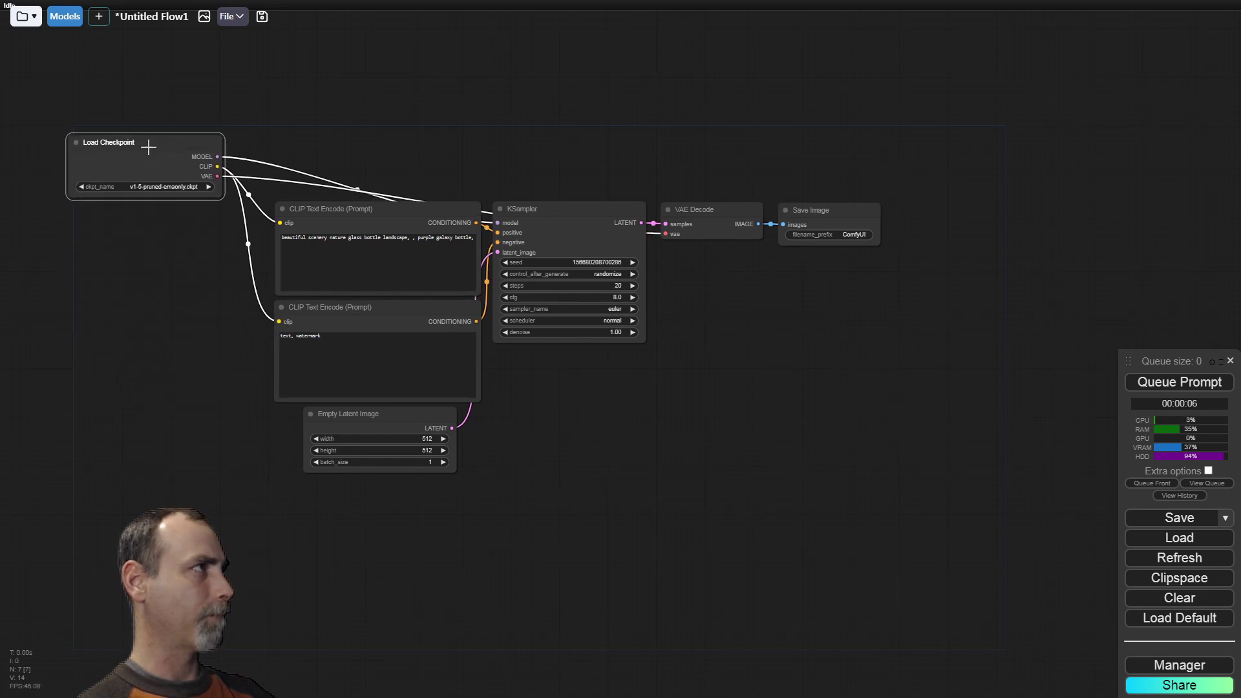
{"action": "left_click", "coordinate": [155, 192]}
{"action": "left_click", "coordinate": [234, 145]}
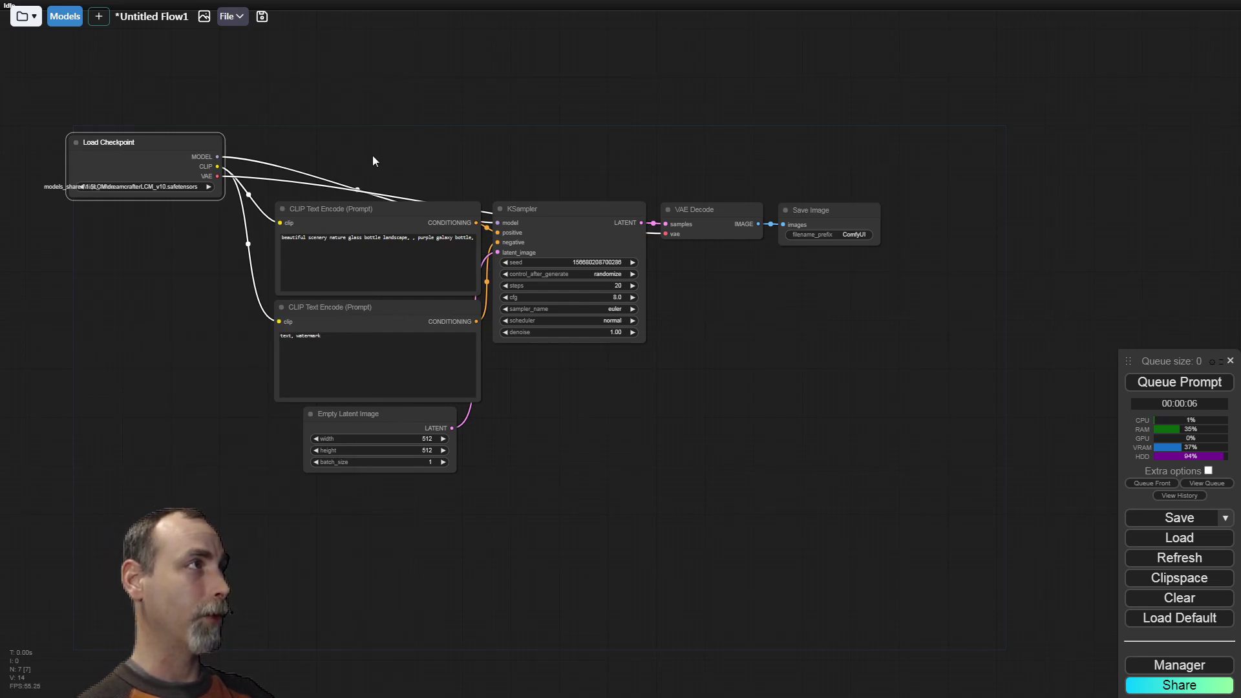
Stack both CLIP Text Encode nodes and Empty Latent Image beneath Load Checkpoint, and move KSampler below VAE Decode.
{"action": "left_click_drag", "start_coordinate": [366, 209], "coordinate": [119, 221]}
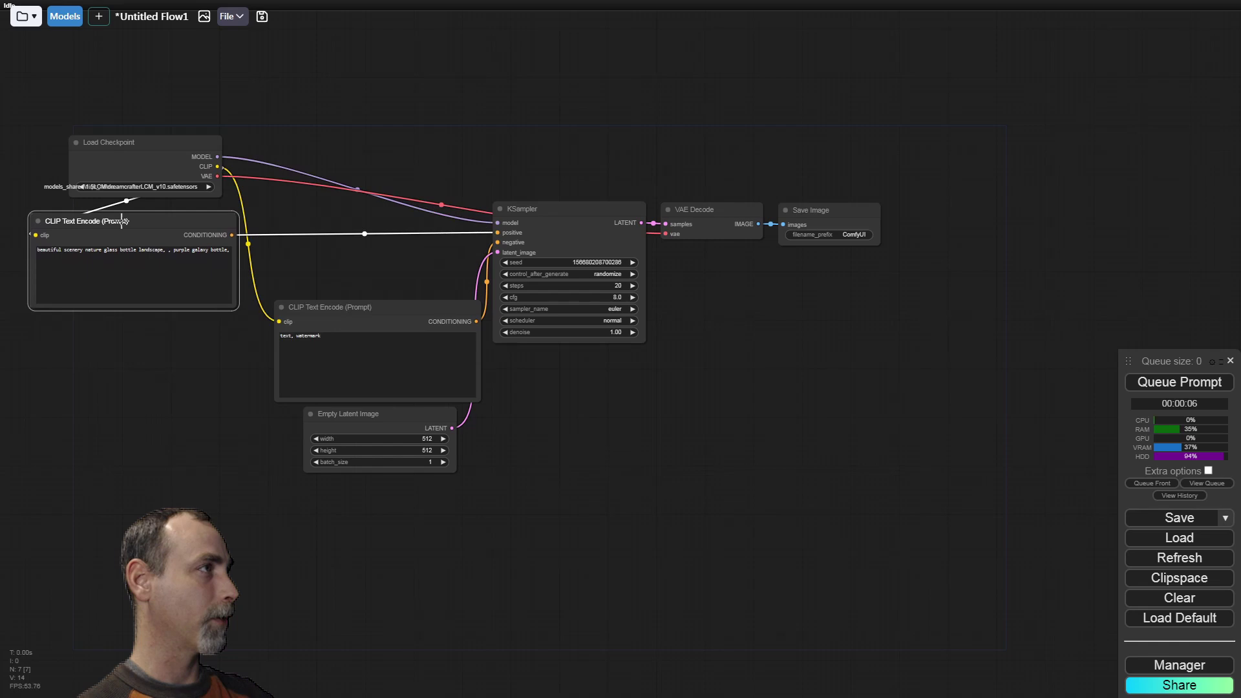
{"action": "left_click_drag", "start_coordinate": [400, 309], "coordinate": [155, 322]}
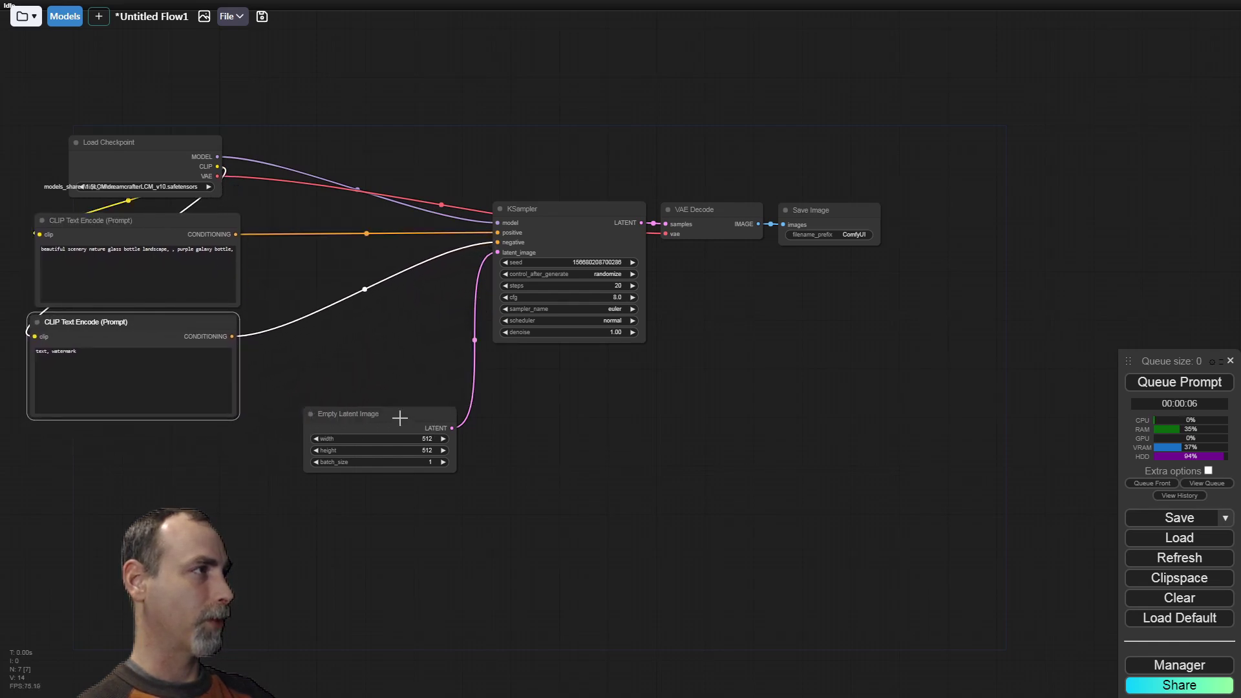
{"action": "left_click_drag", "start_coordinate": [399, 419], "coordinate": [174, 438]}
{"action": "left_click_drag", "start_coordinate": [571, 211], "coordinate": [679, 379]}
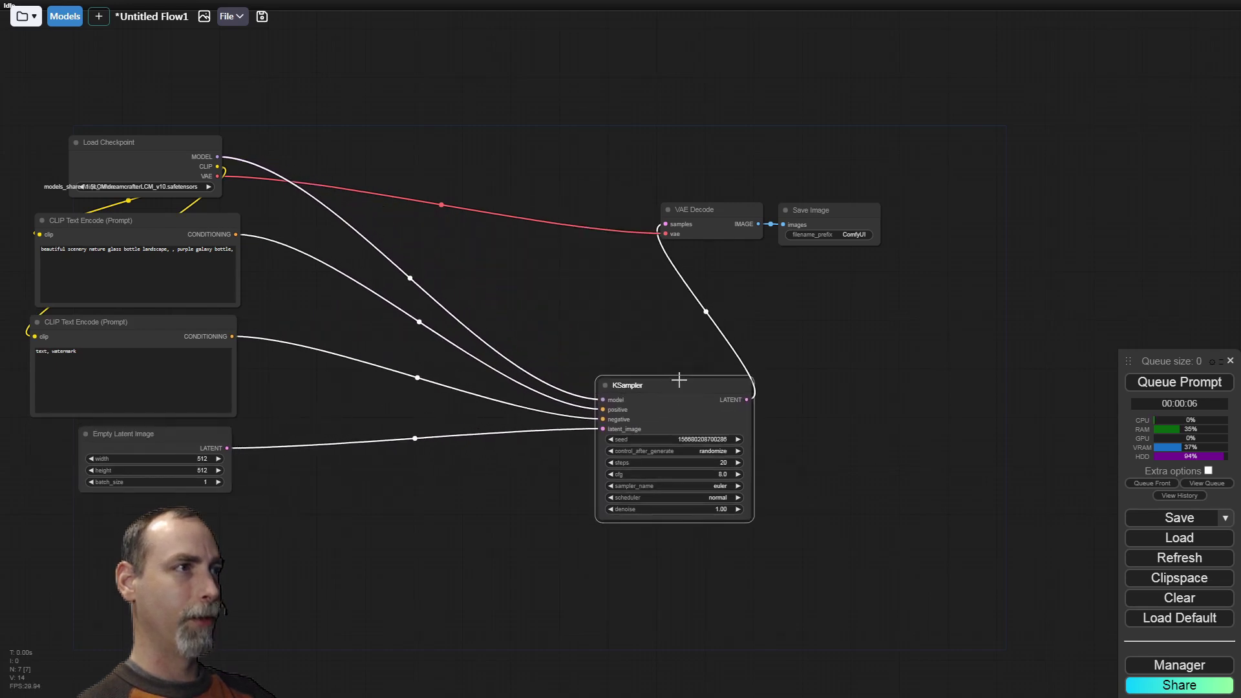
Set the KSampler's control_after_generate to fixed and its seed to 0.
{"action": "left_click", "coordinate": [705, 451]}
{"action": "left_click", "coordinate": [706, 448]}
{"action": "left_click", "coordinate": [706, 439]}
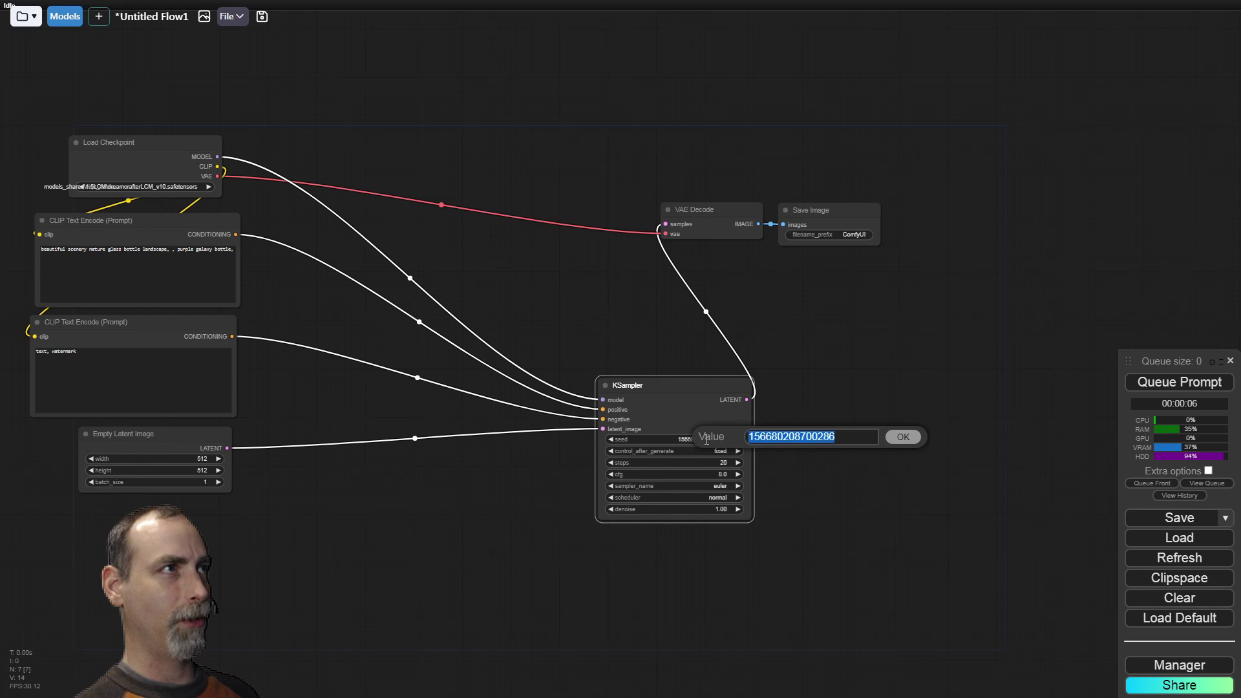
{"action": "type", "text": "0"}
{"action": "key", "text": "Return"}
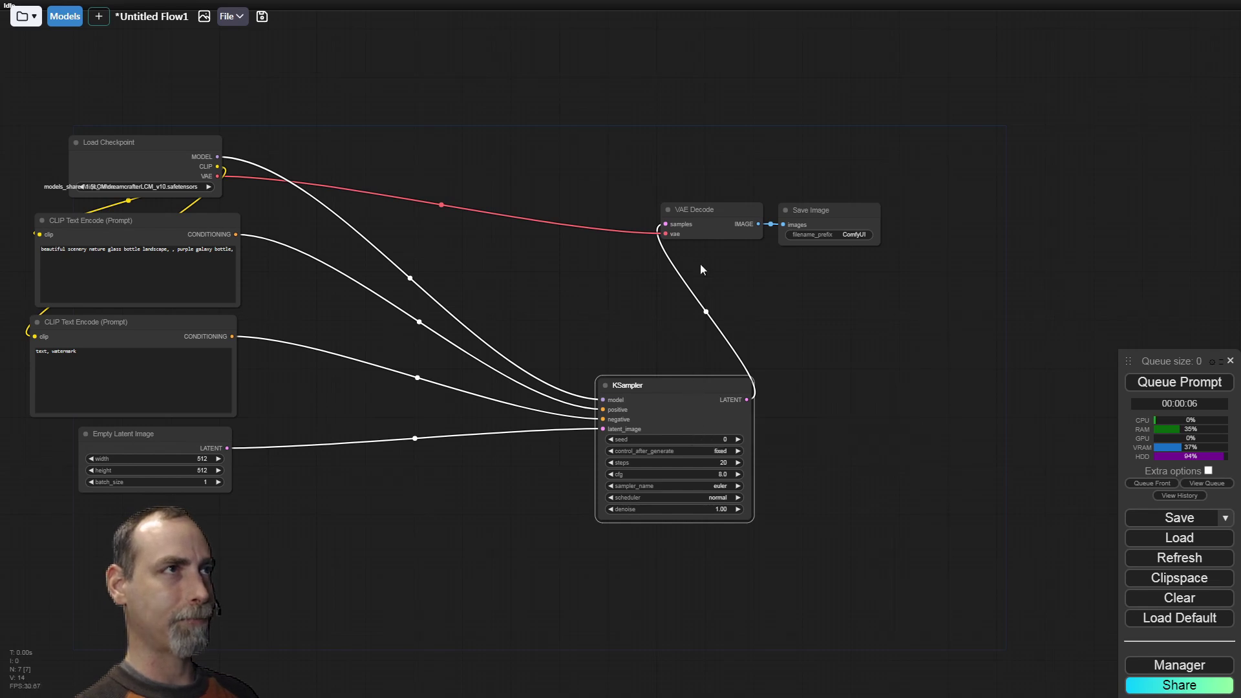
Replace the Save Image node with a Preview Image node connected to the VAE Decode image output.
{"action": "left_click", "coordinate": [817, 208]}
{"action": "key", "text": "Delete"}
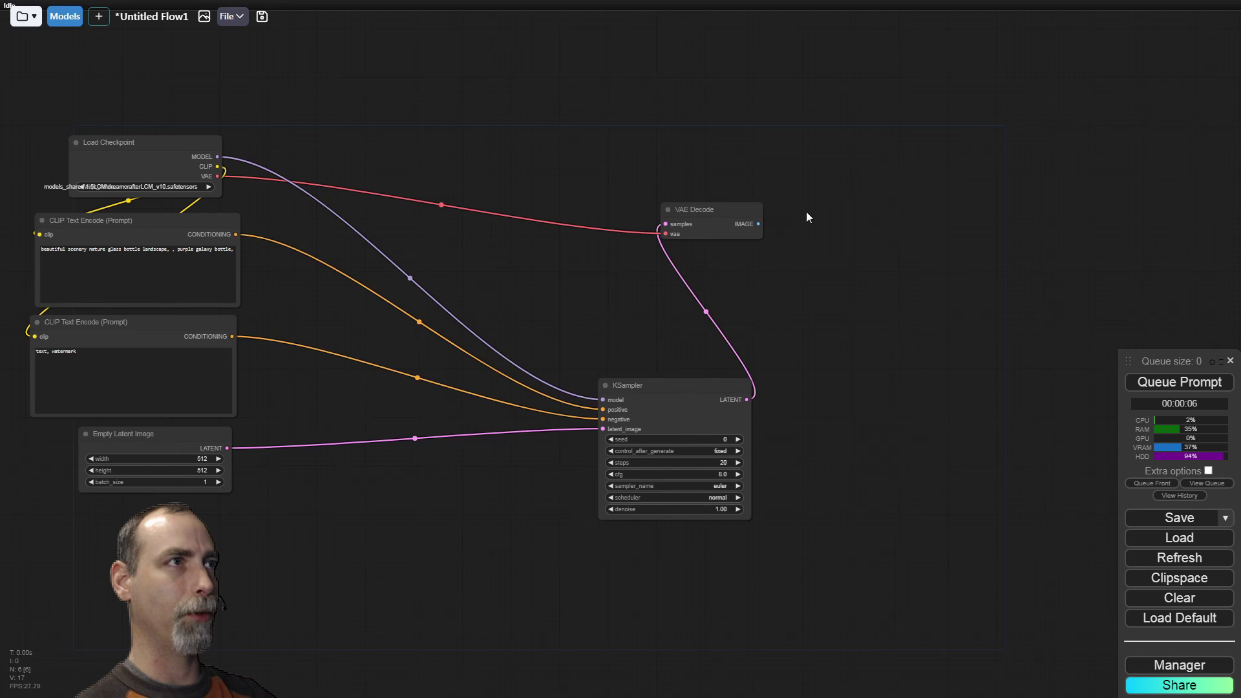
{"action": "left_click_drag", "start_coordinate": [759, 223], "coordinate": [801, 219]}
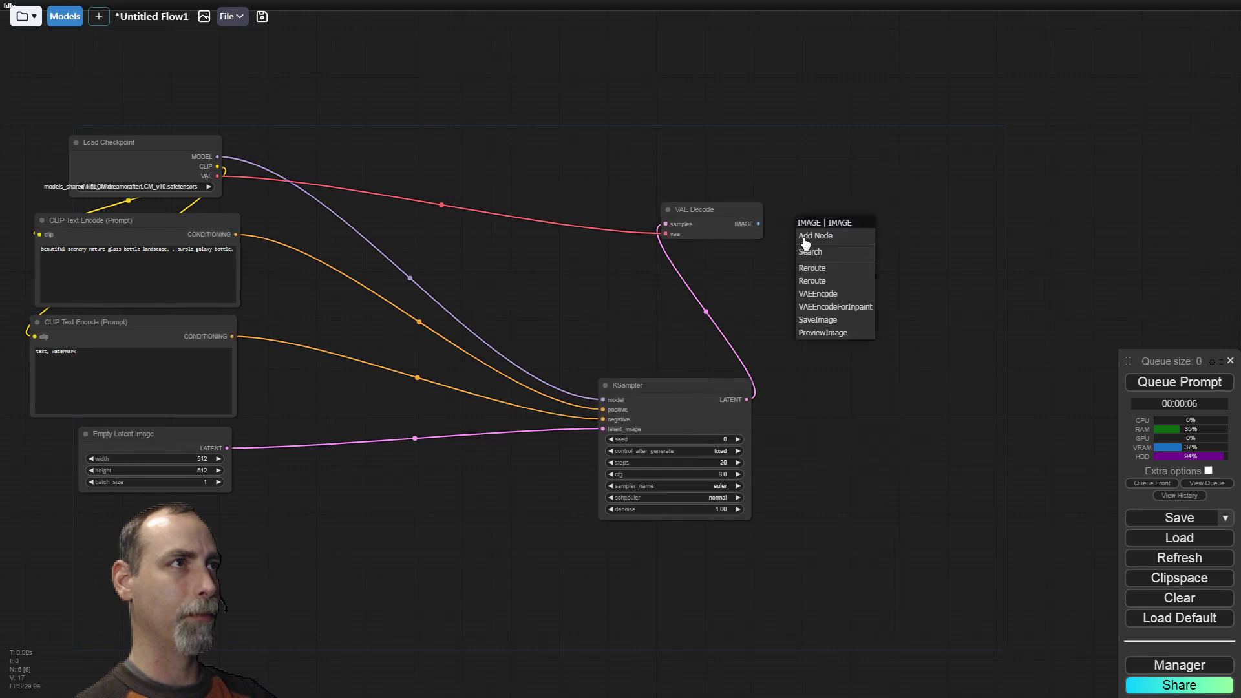
{"action": "left_click", "coordinate": [809, 329]}
{"action": "left_click_drag", "start_coordinate": [521, 164], "coordinate": [579, 148]}
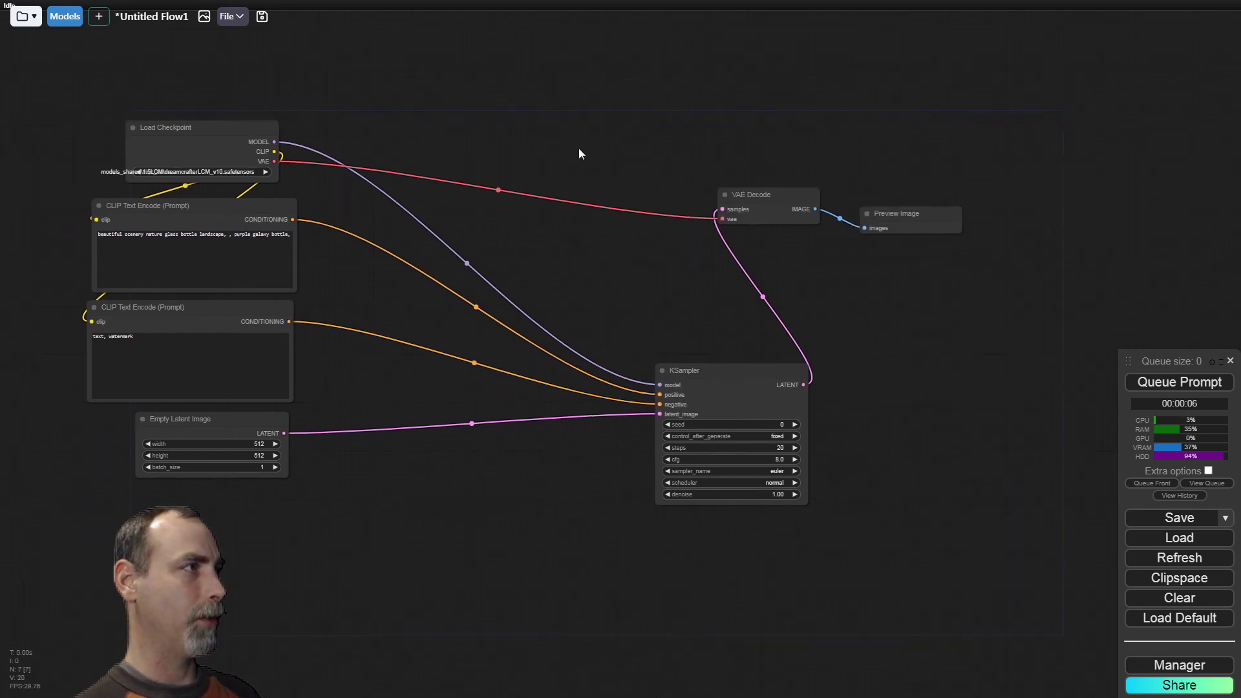
Delete the Empty Latent Image node and add a Load Image node below the negative prompt.
{"action": "left_click", "coordinate": [216, 420]}
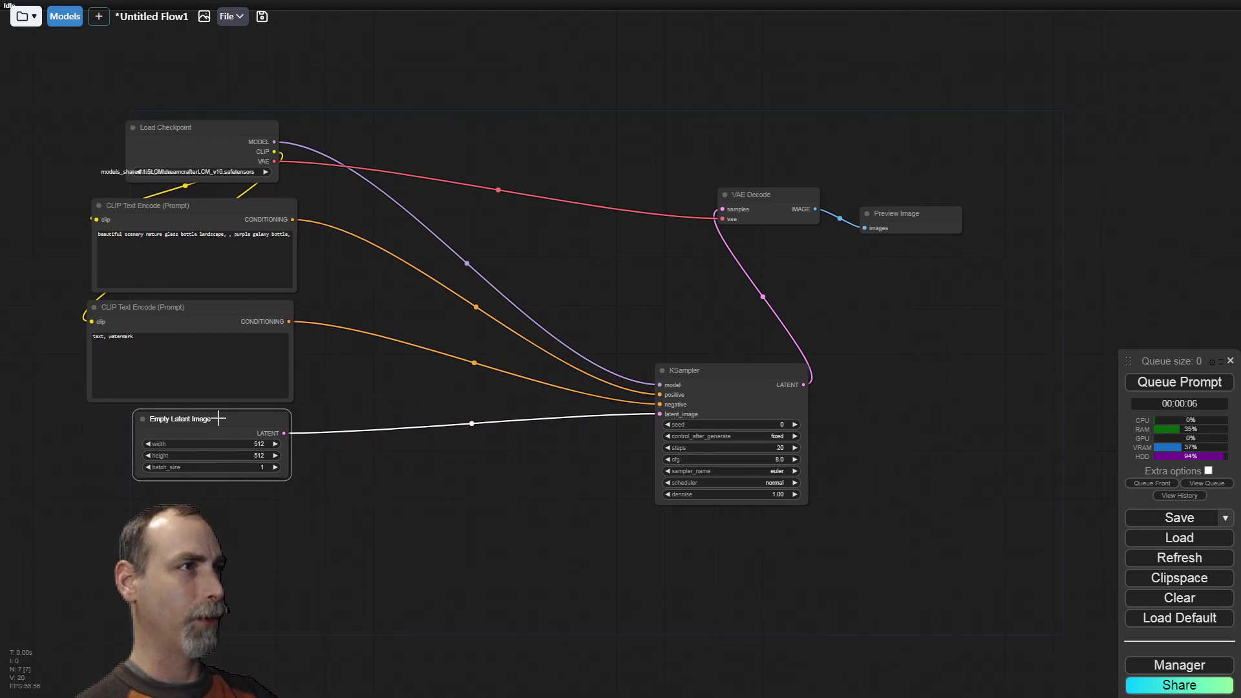
{"action": "key", "text": "Delete"}
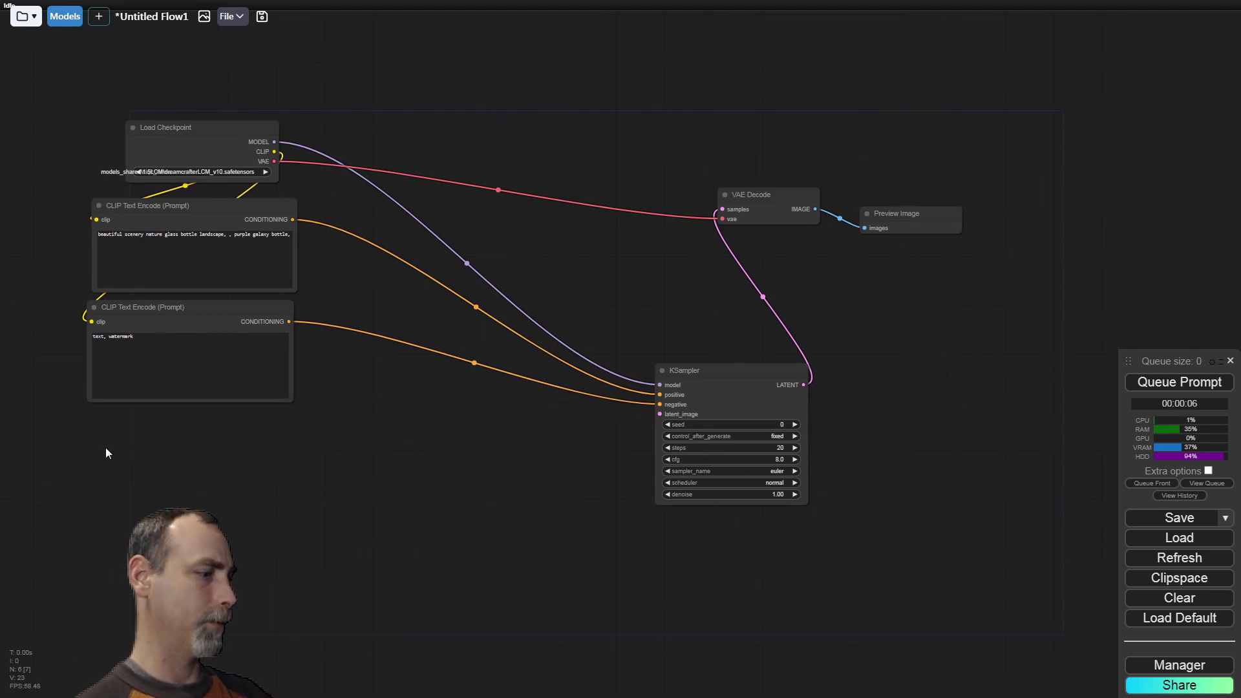
{"action": "double_click", "coordinate": [114, 439]}
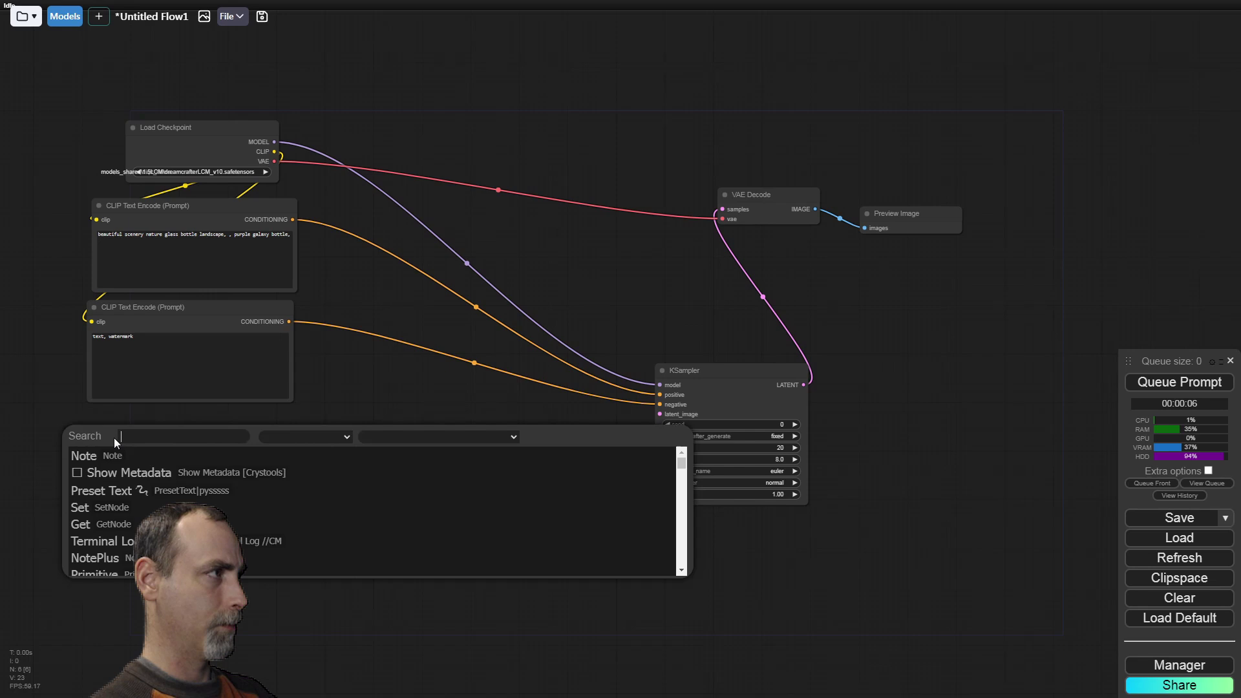
{"action": "type", "text": "load"}
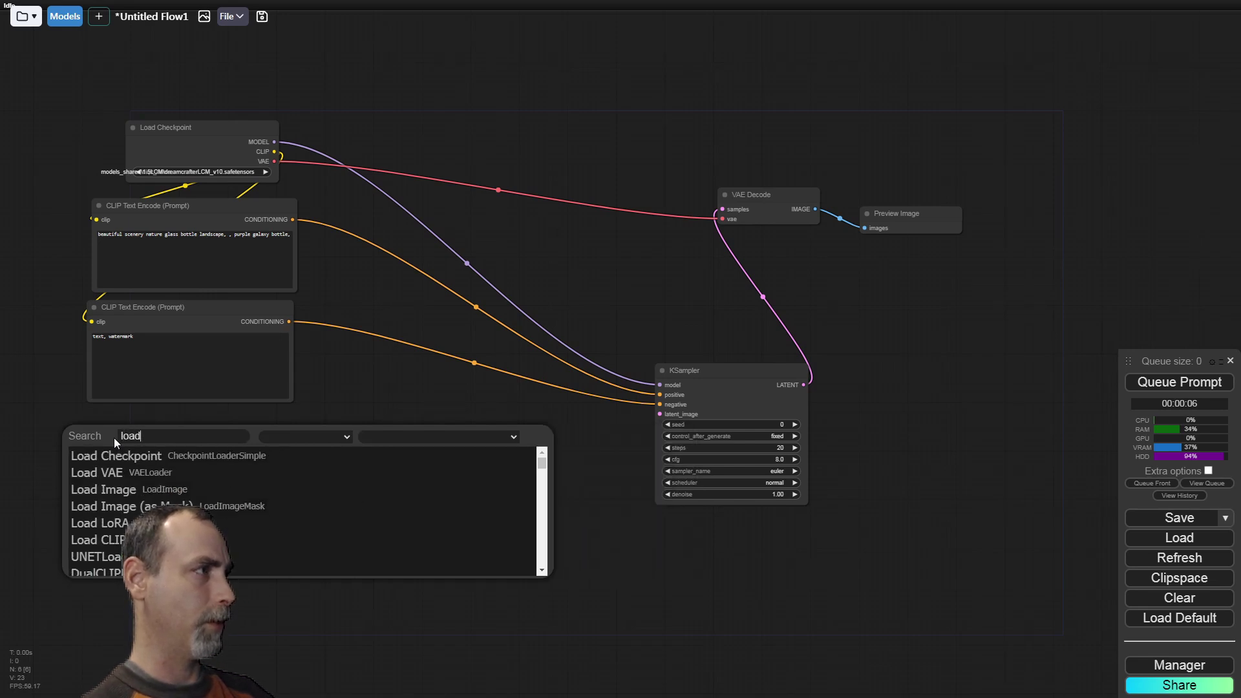
{"action": "key", "text": "Down"}
{"action": "key", "text": "Down"}
{"action": "key", "text": "Return"}
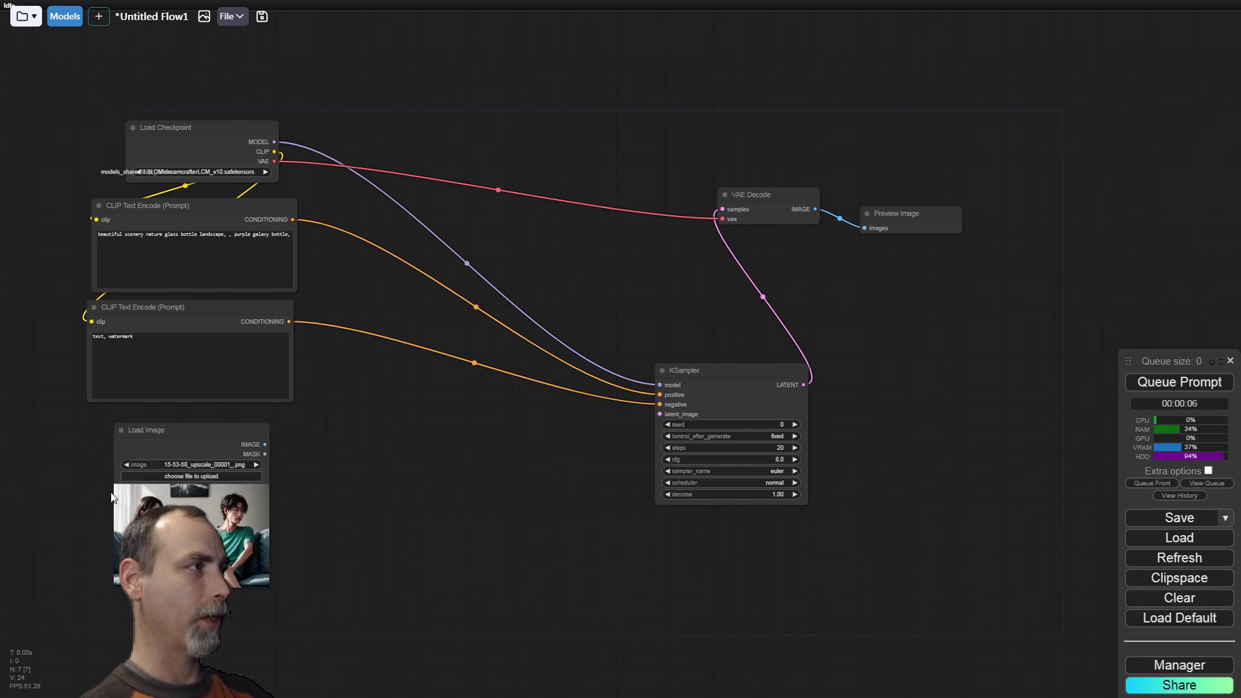
Move the Load Image node between the prompt nodes and VAE Decode, and enlarge it to show a bigger preview.
{"action": "left_click_drag", "start_coordinate": [183, 430], "coordinate": [173, 421]}
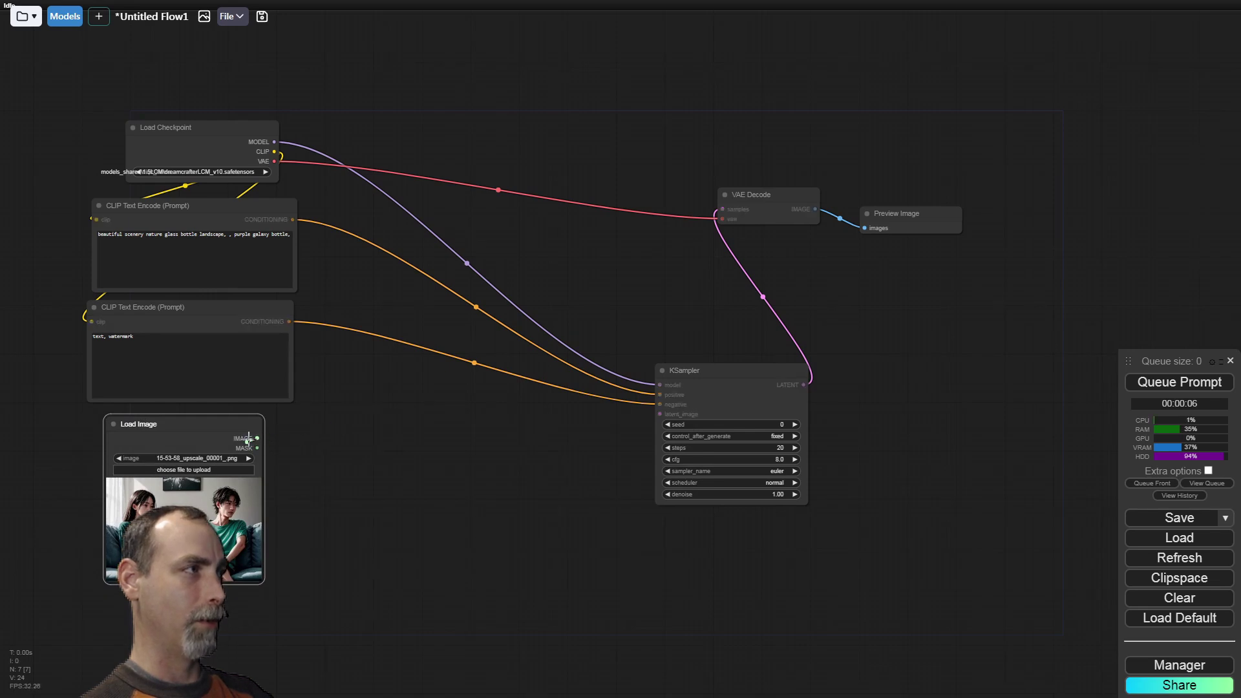
{"action": "mouse_move", "coordinate": [257, 448]}
{"action": "left_mouse_down"}
{"action": "mouse_move", "coordinate": [278, 458]}
{"action": "mouse_move", "coordinate": [257, 448]}
{"action": "left_mouse_up"}
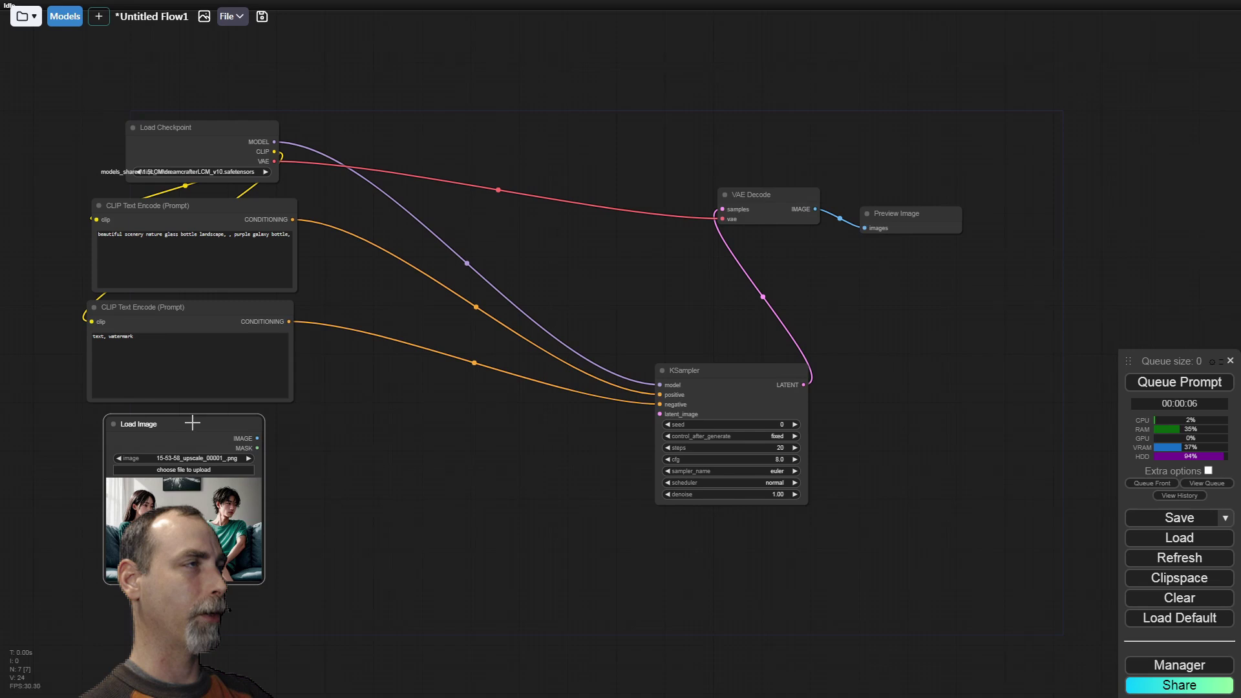
{"action": "left_click_drag", "start_coordinate": [184, 424], "coordinate": [458, 158]}
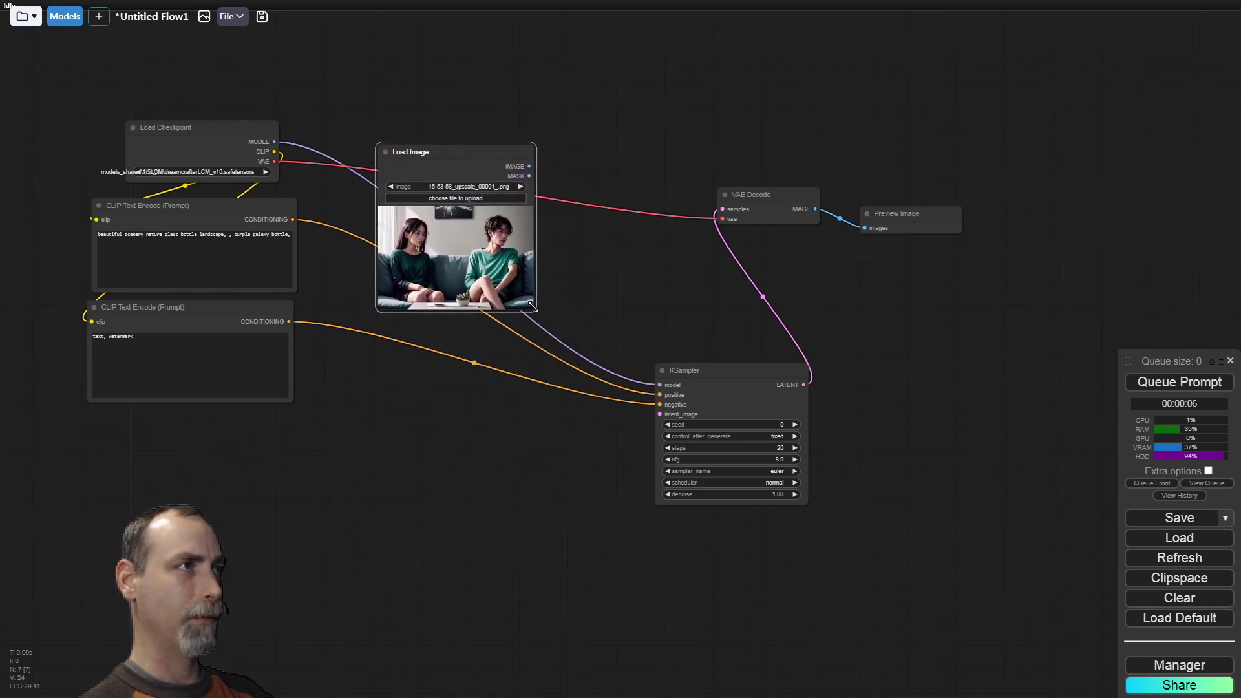
{"action": "left_click_drag", "start_coordinate": [553, 325], "coordinate": [635, 377]}
{"action": "left_click", "coordinate": [464, 487]}
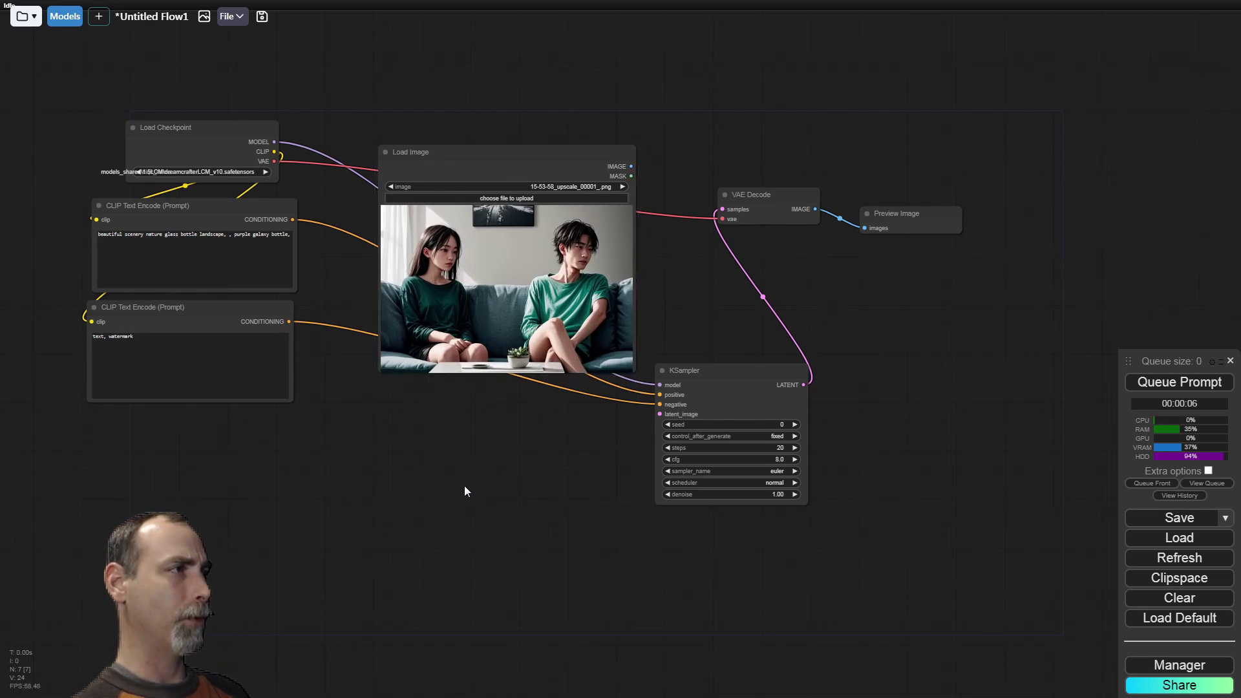
Add a group titled ControlNet and enlarge it to fill the empty area beneath the Load Image node.
{"action": "right_click", "coordinate": [319, 442]}
{"action": "left_click", "coordinate": [345, 454]}
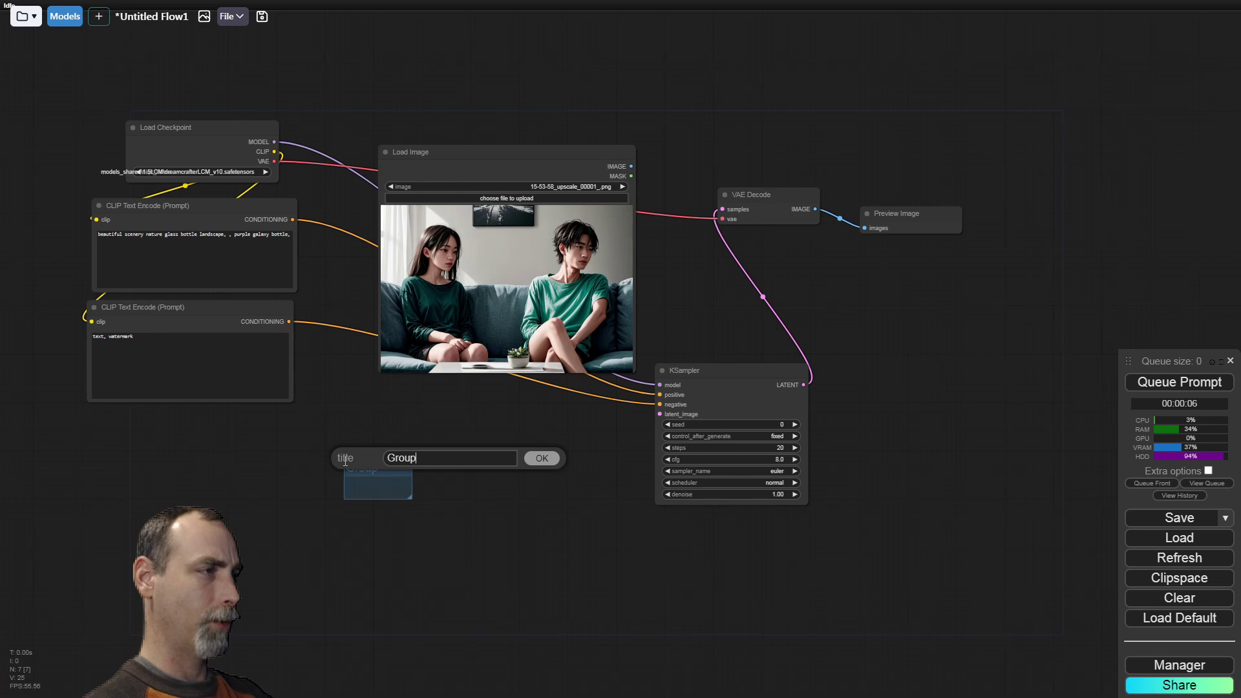
{"action": "key", "text": "ctrl+a"}
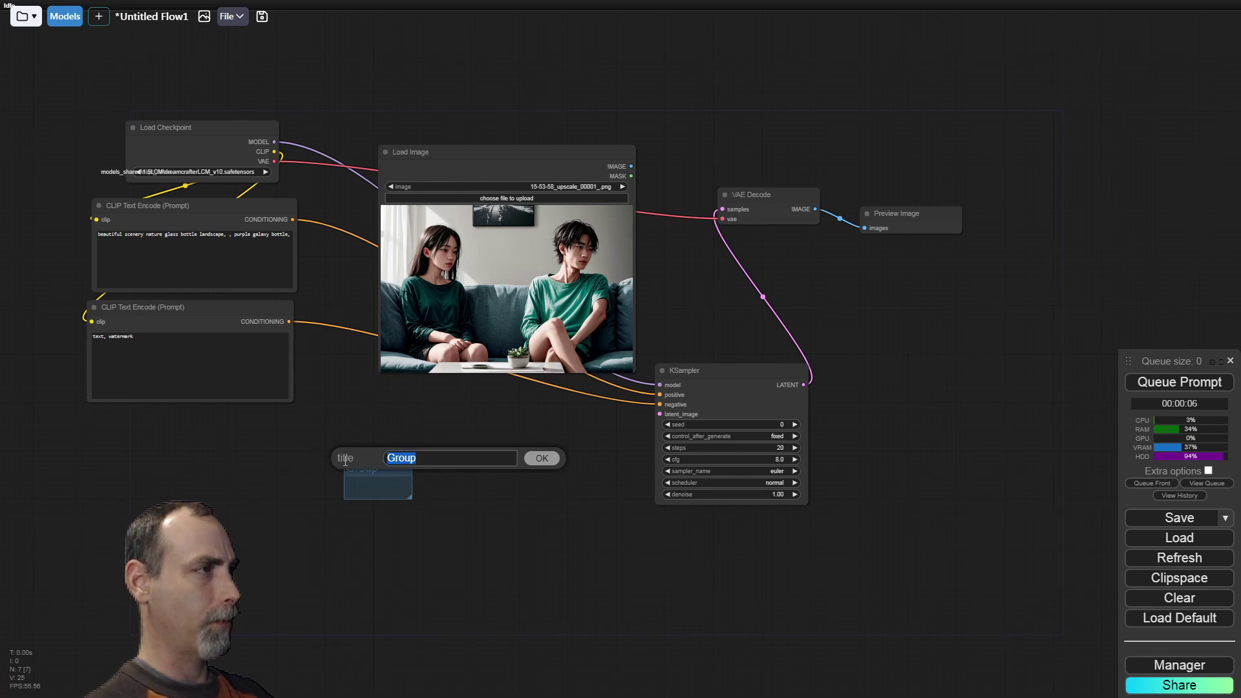
{"action": "type", "text": "ControlNet"}
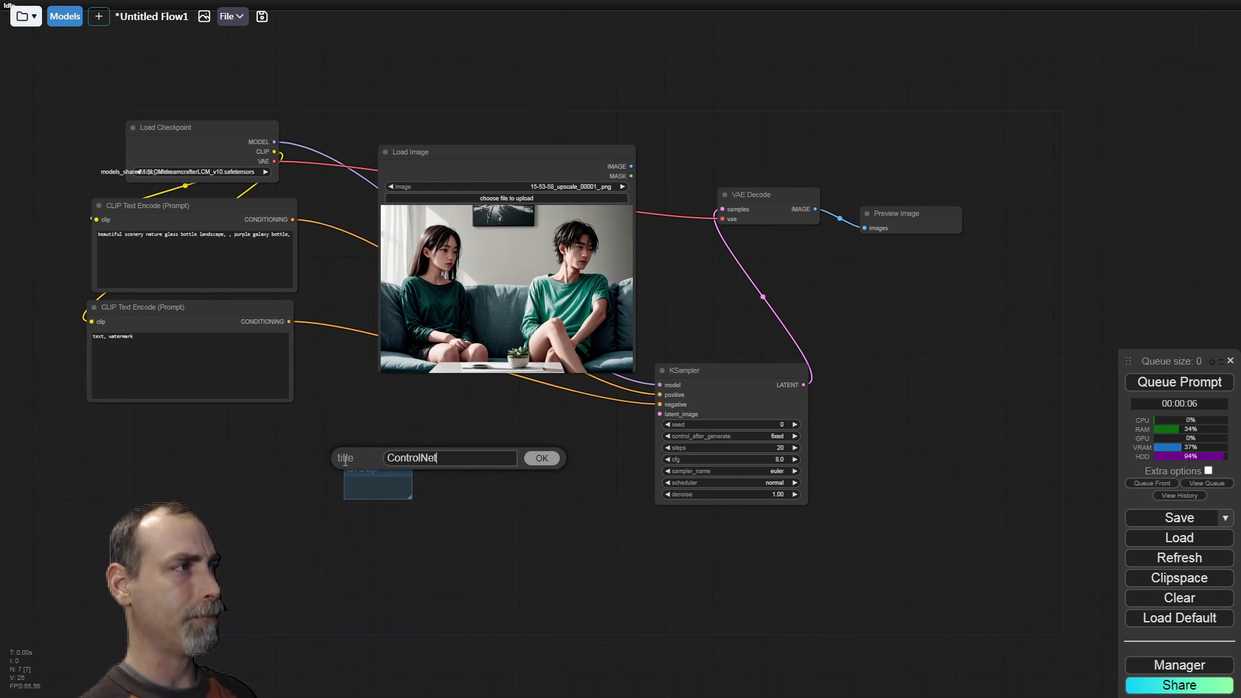
{"action": "key", "text": "Return"}
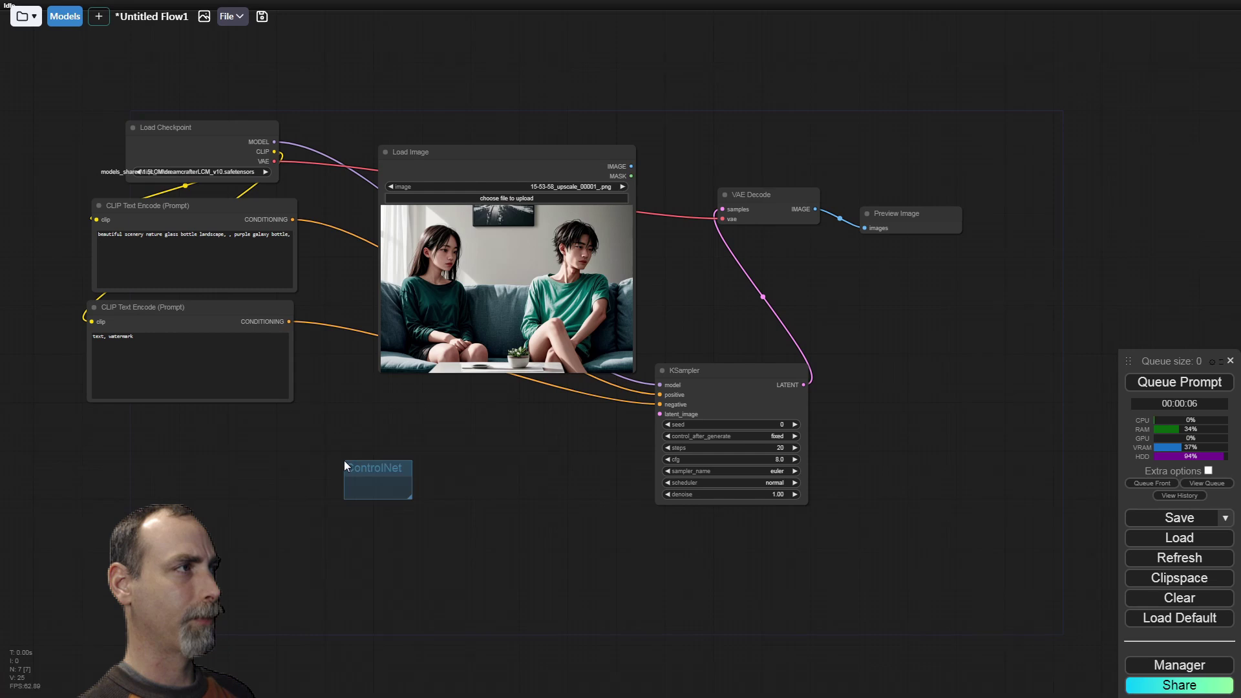
{"action": "left_click_drag", "start_coordinate": [378, 465], "coordinate": [643, 681]}
Add an OpenPose Pose node to the upper part of the ControlNet group and feed it the Load Image node's image.
{"action": "double_click", "coordinate": [484, 495]}
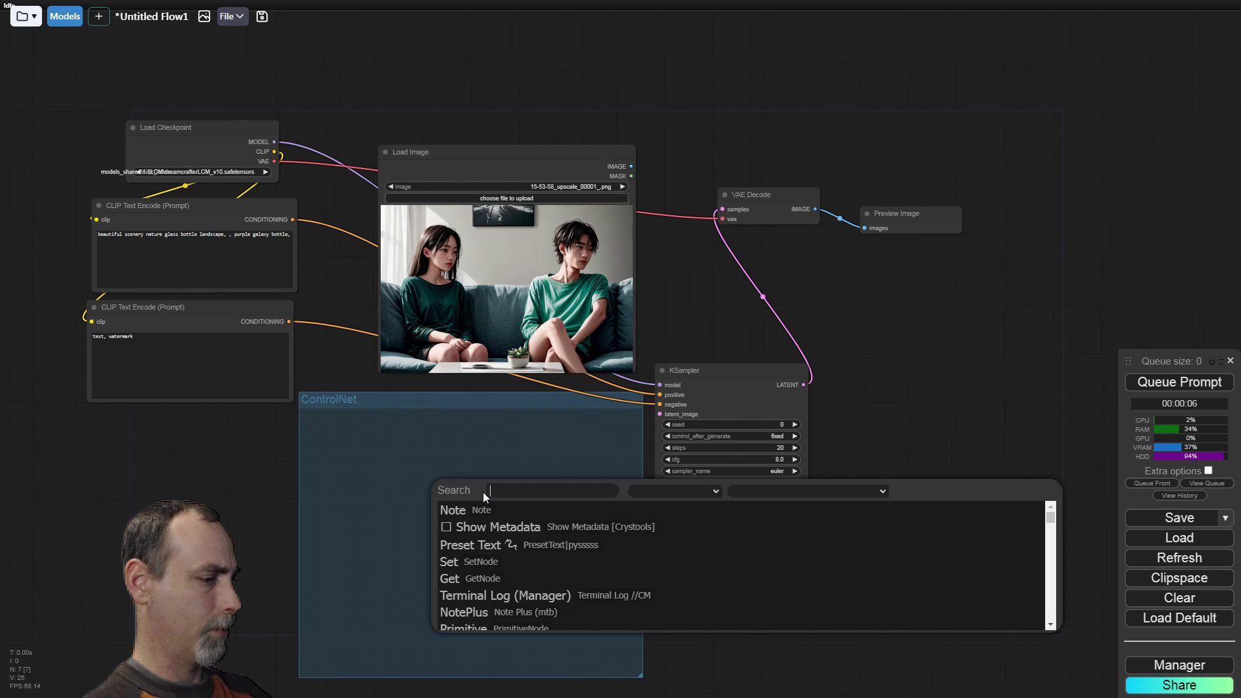
{"action": "type", "text": "openpo"}
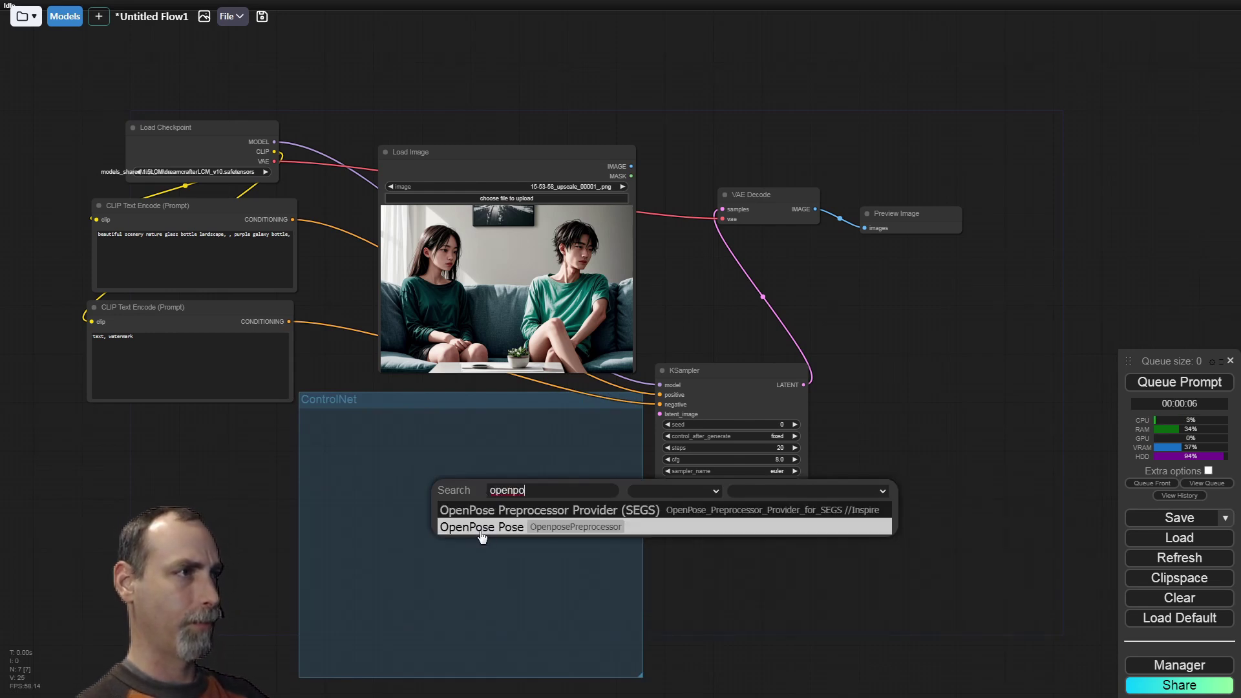
{"action": "left_click", "coordinate": [483, 528]}
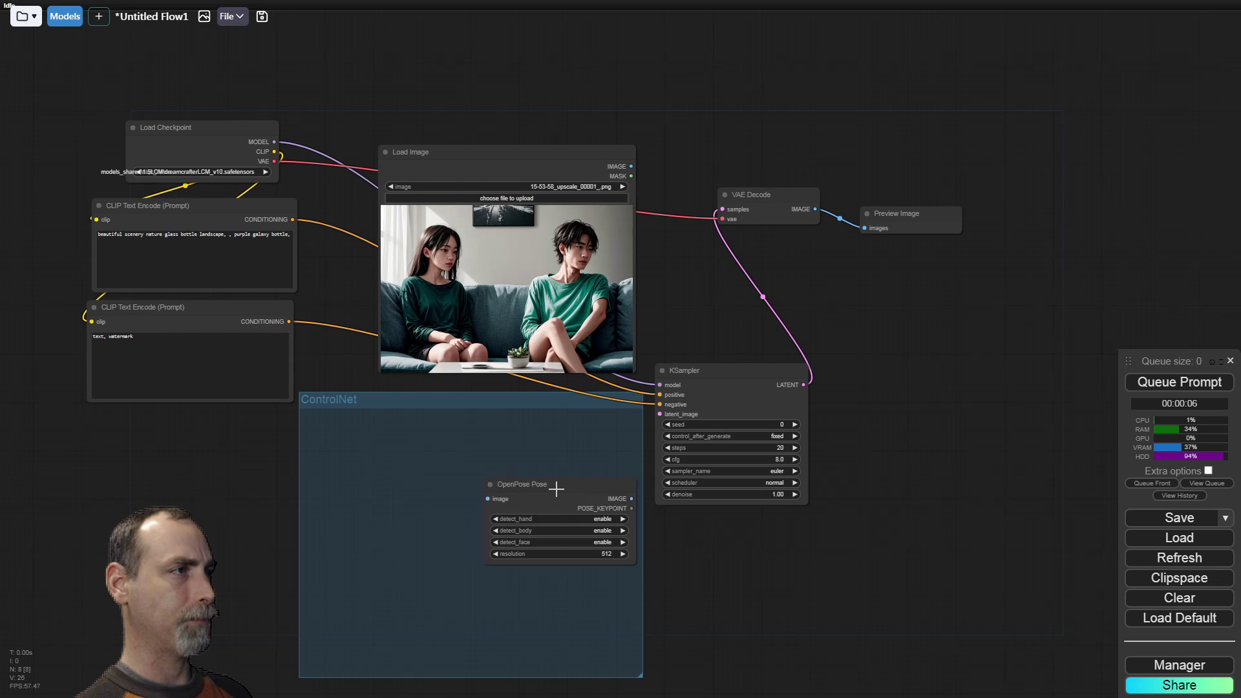
{"action": "left_click_drag", "start_coordinate": [556, 489], "coordinate": [554, 434]}
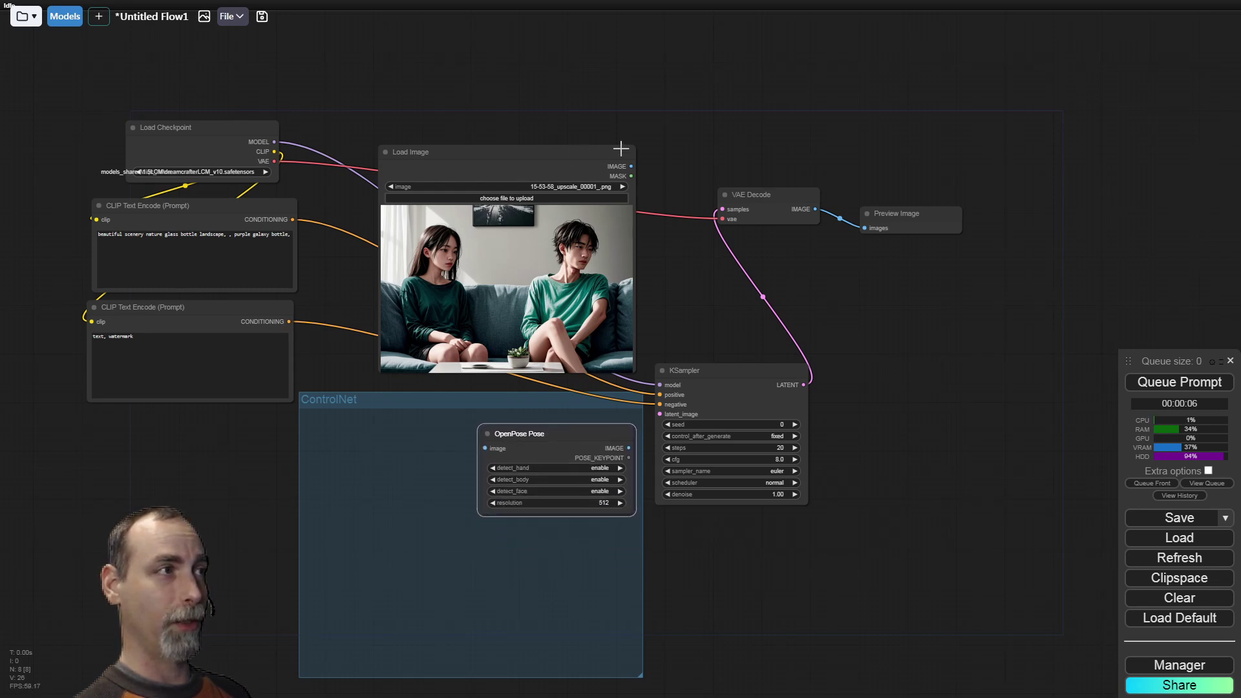
{"action": "left_click_drag", "start_coordinate": [630, 166], "coordinate": [485, 448]}
Attach a Preview Image node to the OpenPose Pose image output, then queue the prompt and enlarge the pose preview.
{"action": "left_click_drag", "start_coordinate": [628, 448], "coordinate": [305, 419]}
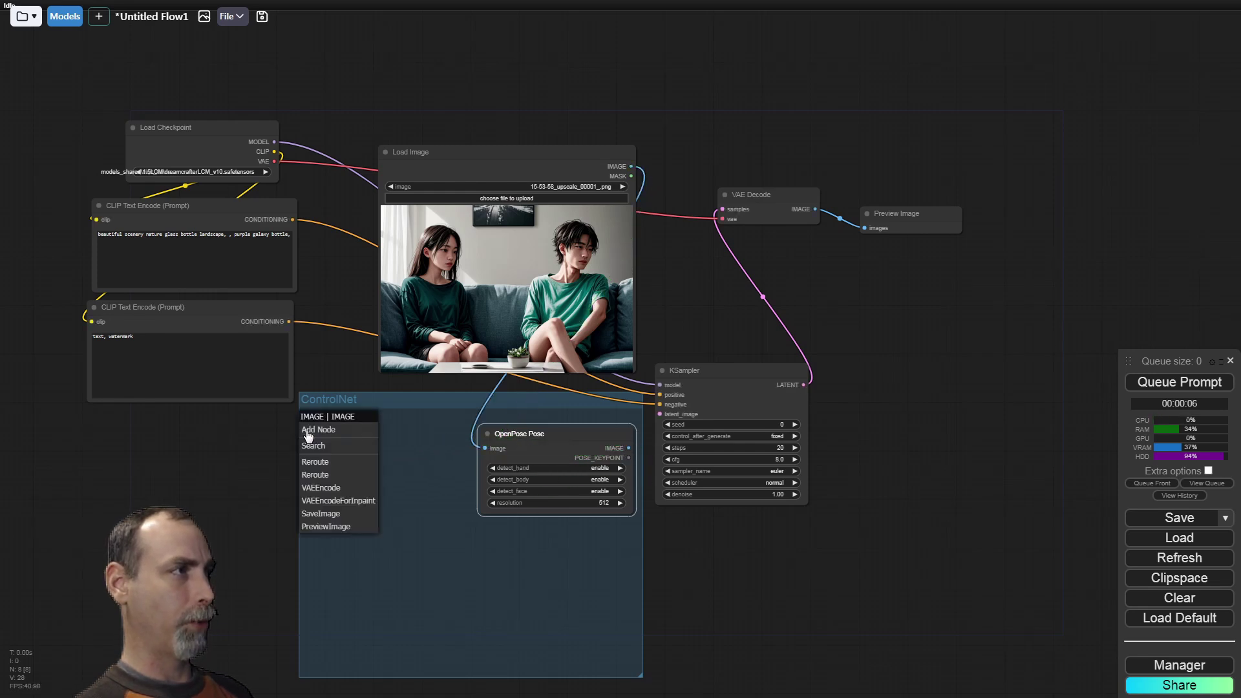
{"action": "left_click", "coordinate": [333, 526]}
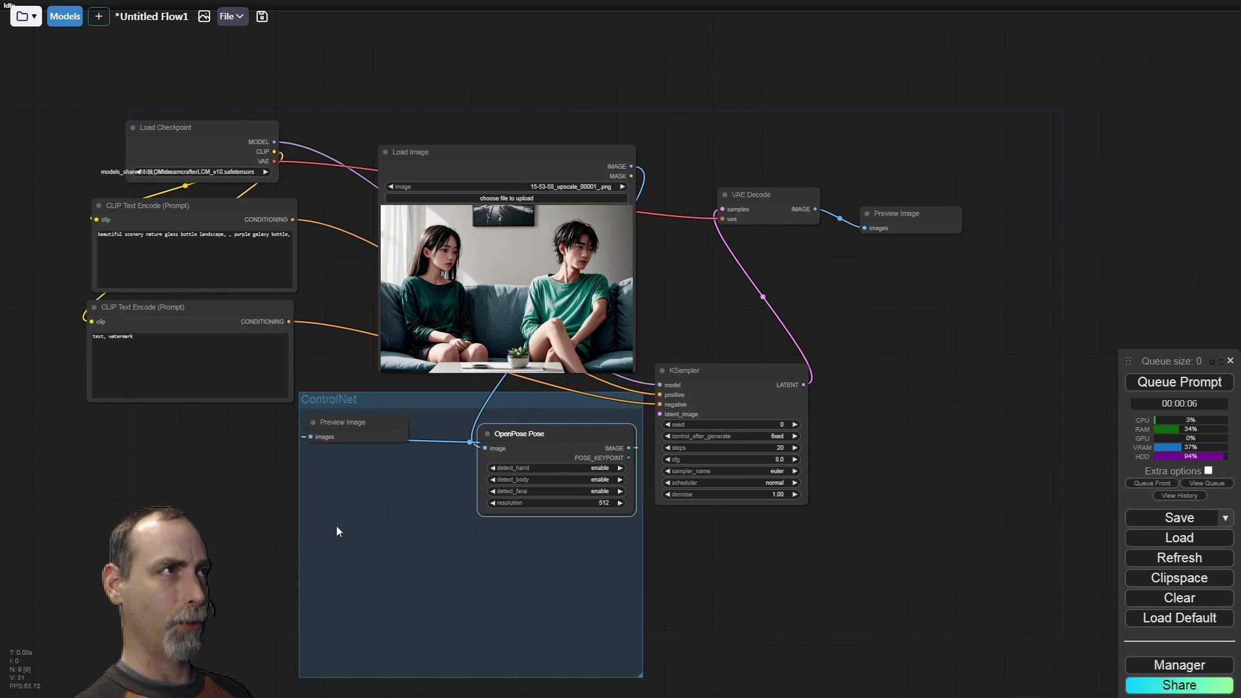
{"action": "left_click", "coordinate": [1163, 383]}
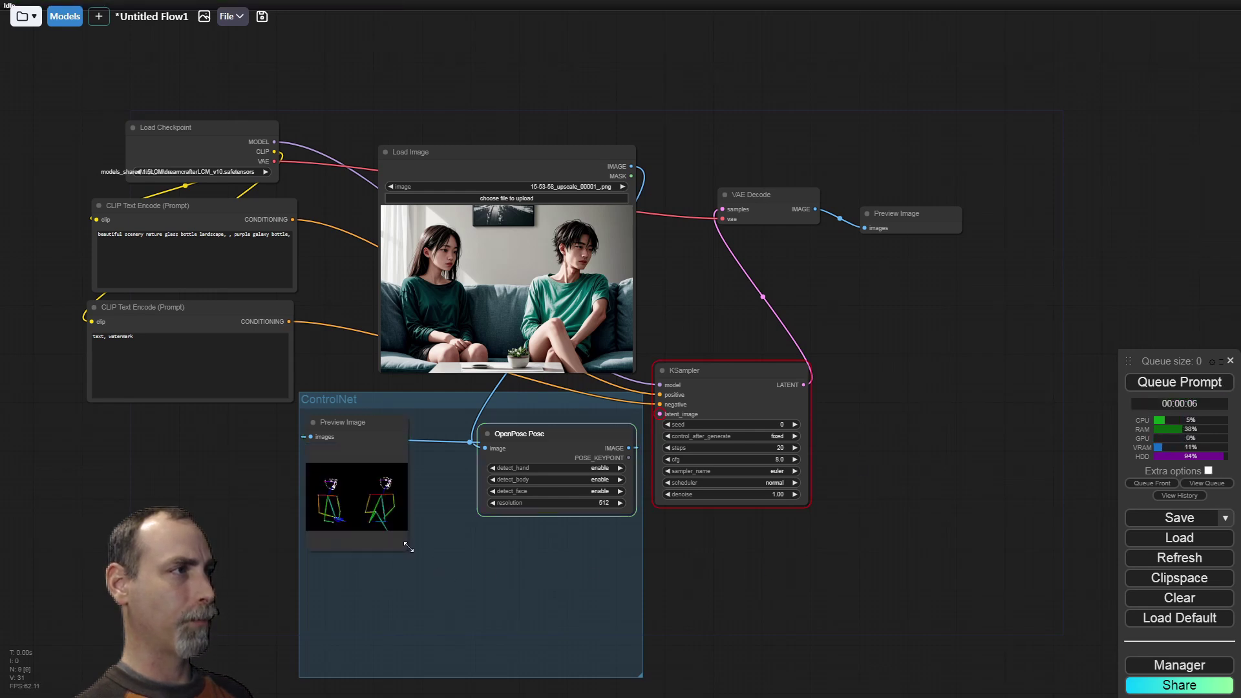
{"action": "left_click_drag", "start_coordinate": [411, 532], "coordinate": [465, 548]}
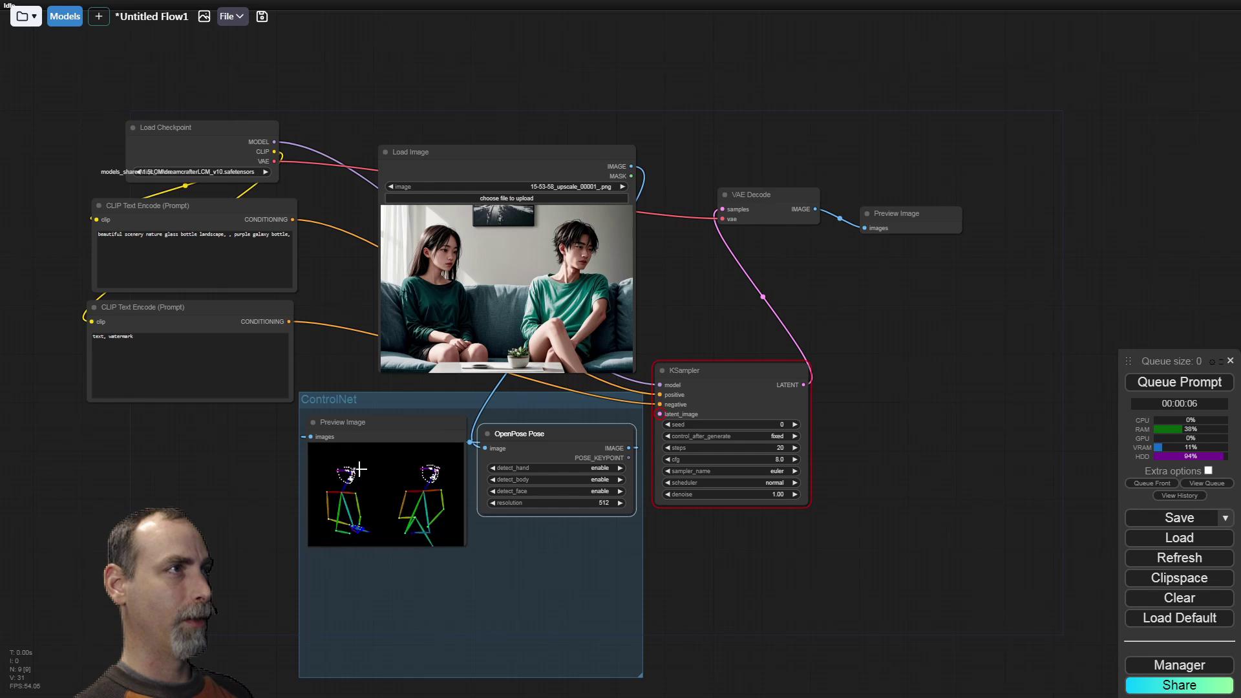
Paint a mask over the entire seated woman in the Load Image node's mask editor and save it to the node.
{"action": "left_click", "coordinate": [458, 148]}
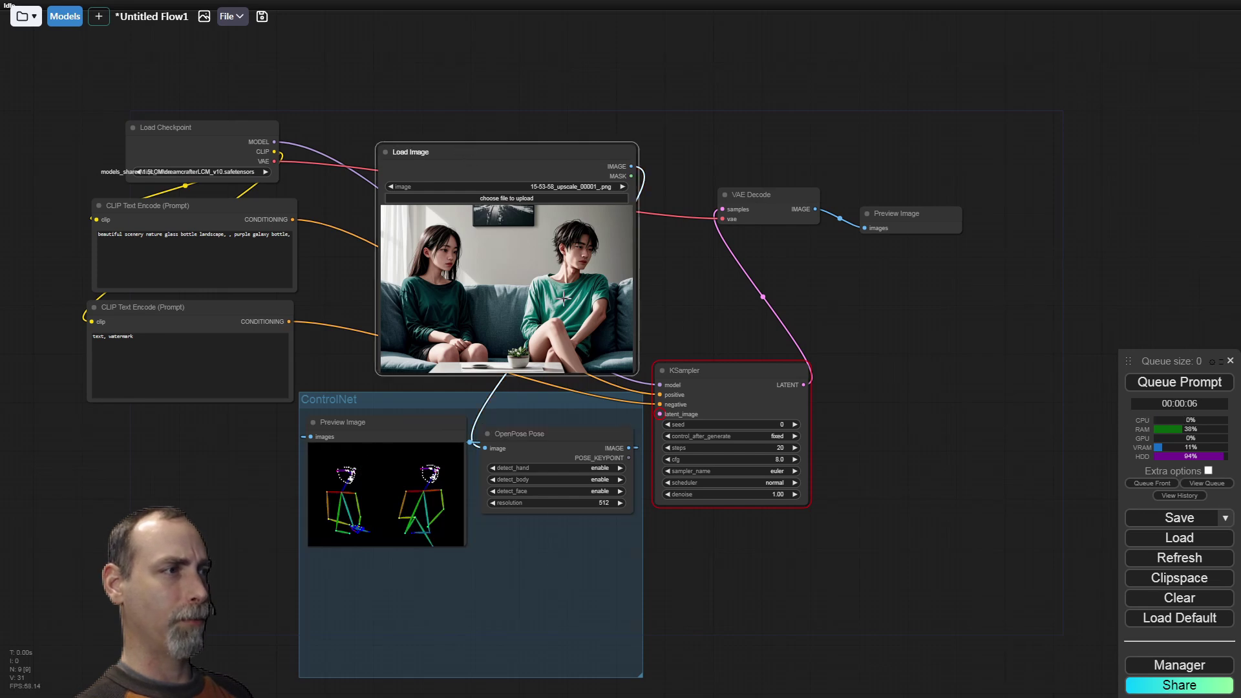
{"action": "right_click", "coordinate": [558, 285]}
{"action": "left_click", "coordinate": [598, 609]}
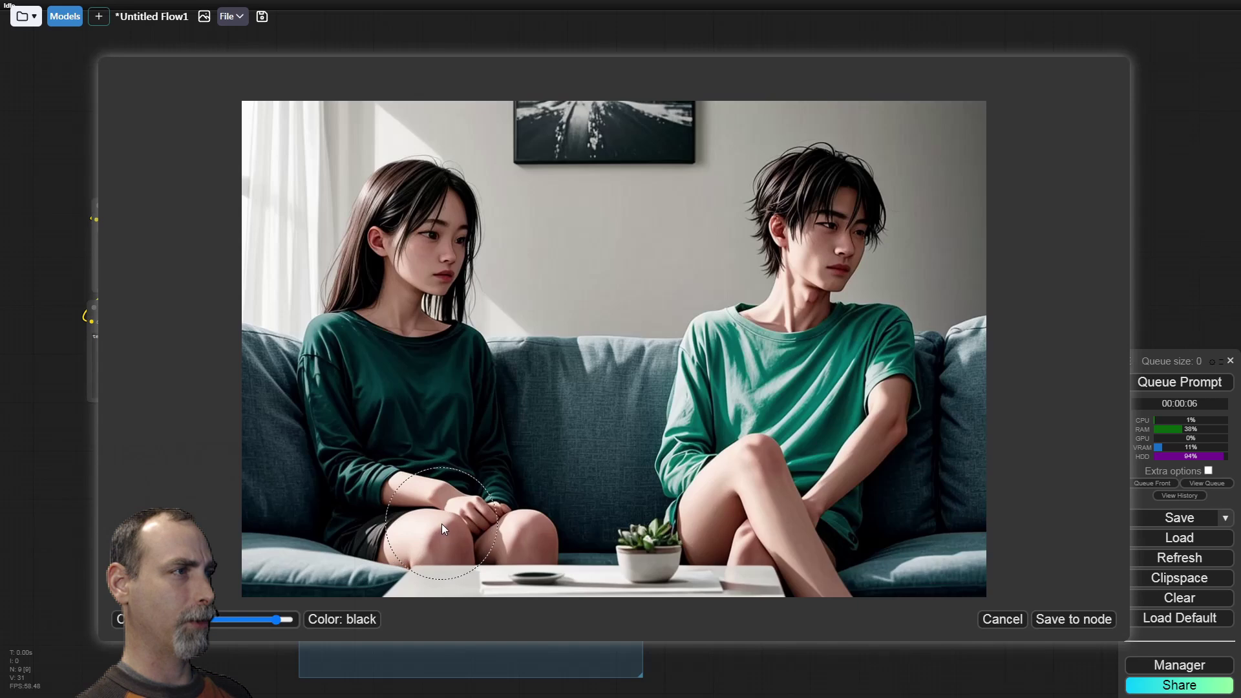
{"action": "mouse_move", "coordinate": [536, 517]}
{"action": "left_mouse_down"}
{"action": "mouse_move", "coordinate": [377, 515]}
{"action": "mouse_move", "coordinate": [361, 503]}
{"action": "mouse_move", "coordinate": [351, 319]}
{"action": "mouse_move", "coordinate": [403, 208]}
{"action": "mouse_move", "coordinate": [420, 199]}
{"action": "mouse_move", "coordinate": [440, 222]}
{"action": "mouse_move", "coordinate": [422, 294]}
{"action": "mouse_move", "coordinate": [455, 403]}
{"action": "mouse_move", "coordinate": [506, 462]}
{"action": "mouse_move", "coordinate": [502, 479]}
{"action": "mouse_move", "coordinate": [443, 468]}
{"action": "left_mouse_up"}
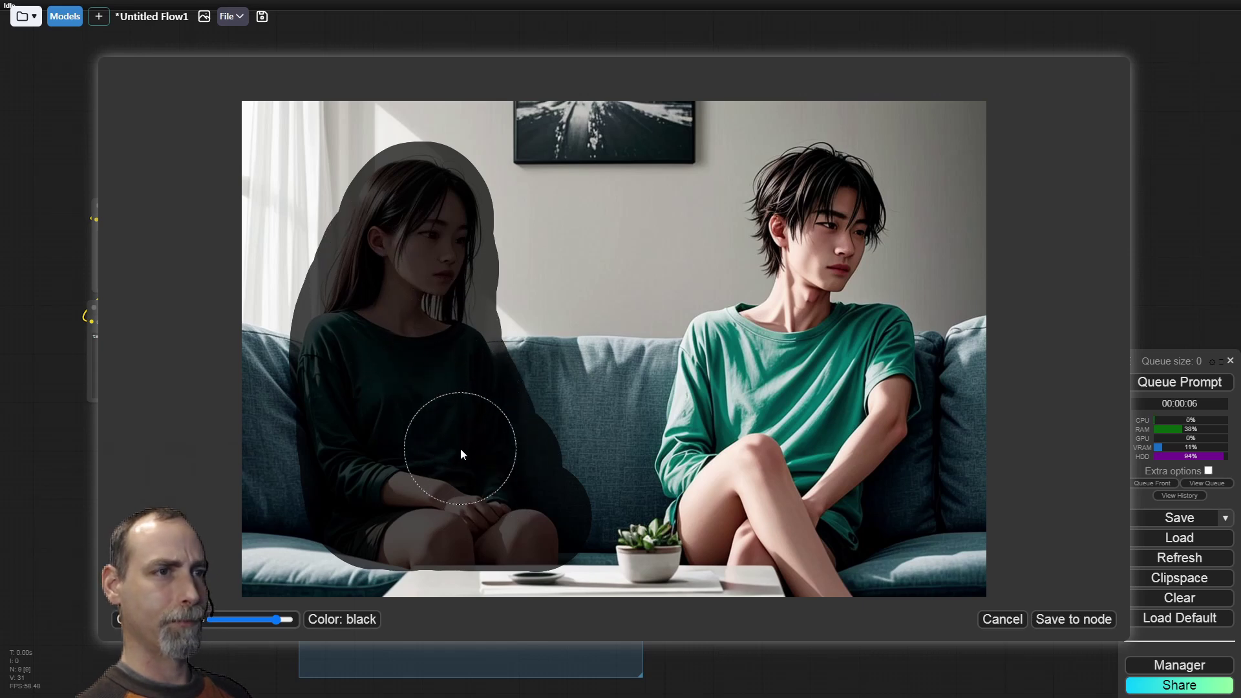
{"action": "left_click", "coordinate": [1078, 621]}
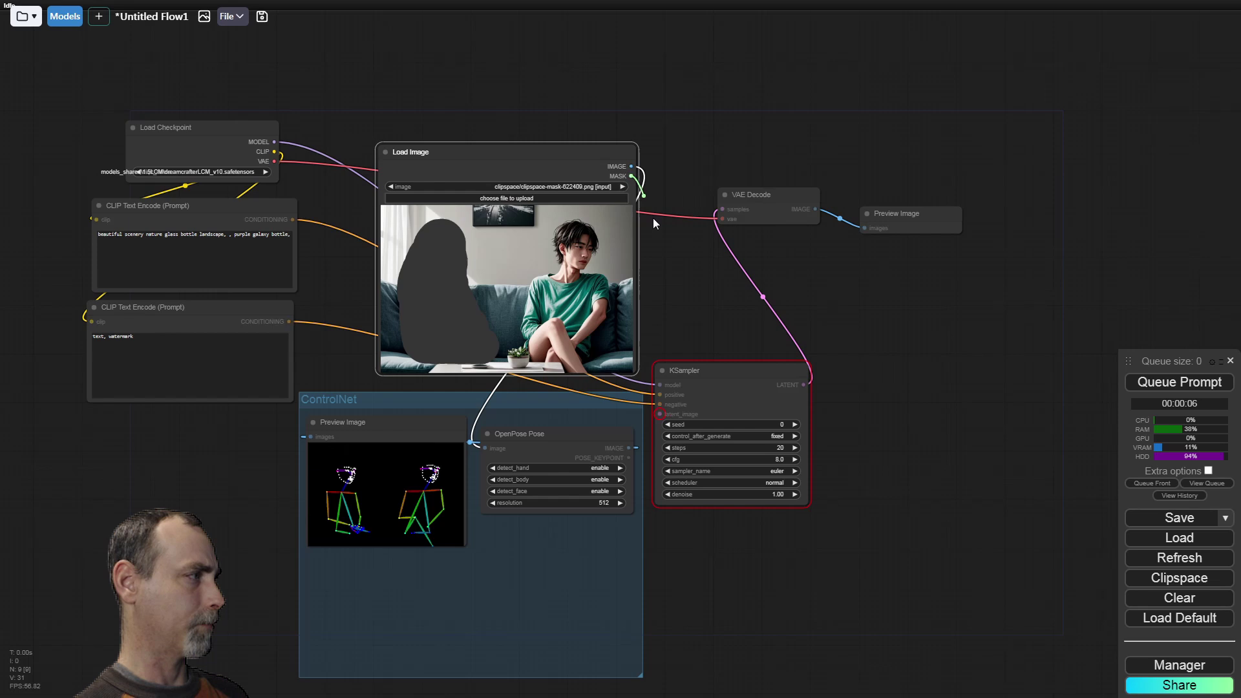
Add an InvertMask node beneath OpenPose Pose and connect the Load Image mask output to it.
{"action": "left_click_drag", "start_coordinate": [631, 176], "coordinate": [483, 542]}
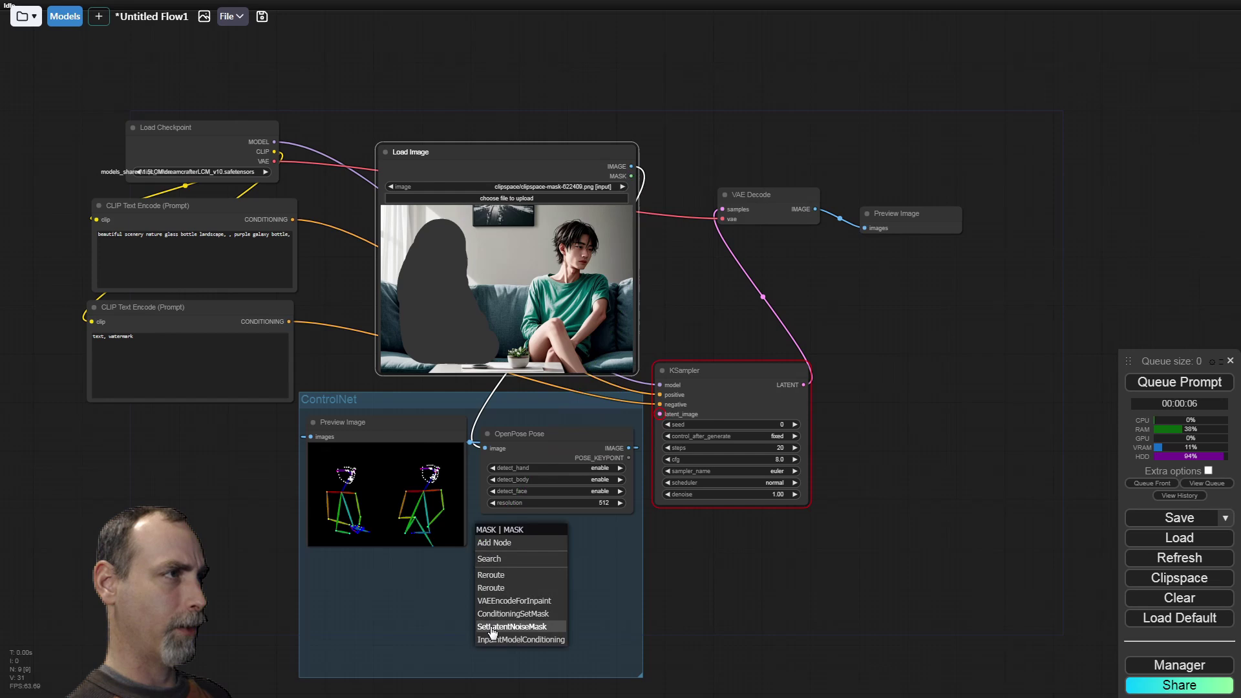
{"action": "left_click", "coordinate": [586, 540]}
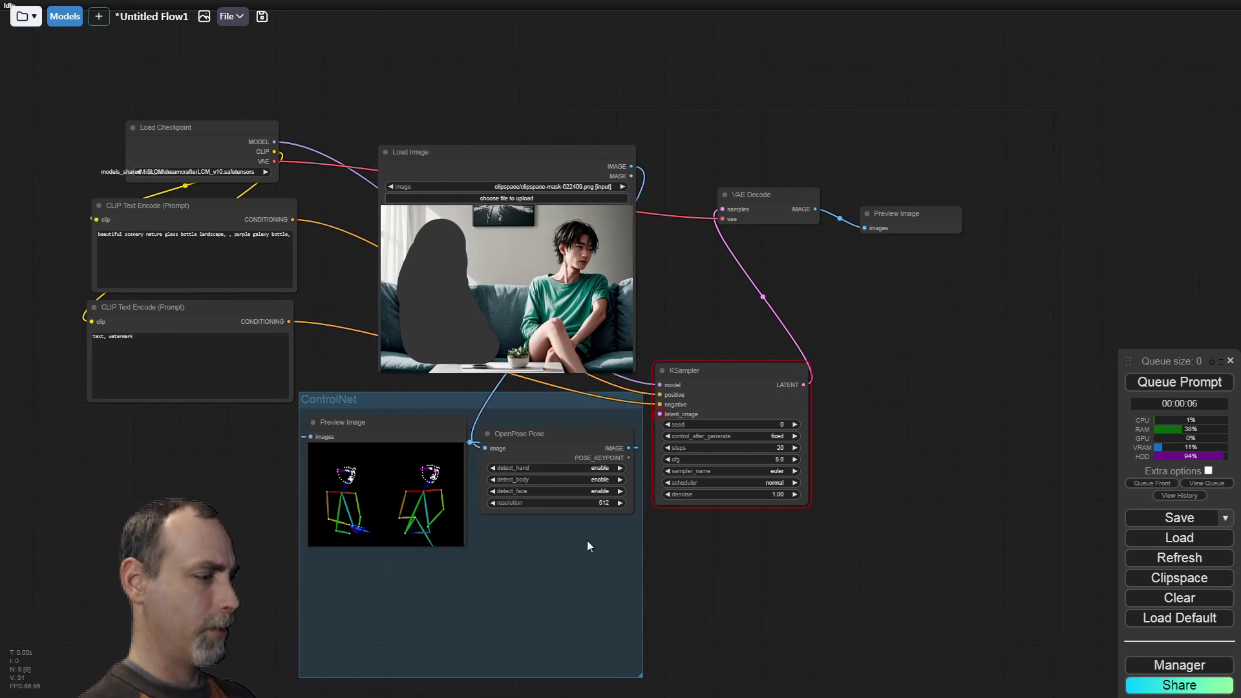
{"action": "double_click", "coordinate": [587, 540]}
{"action": "type", "text": "invert"}
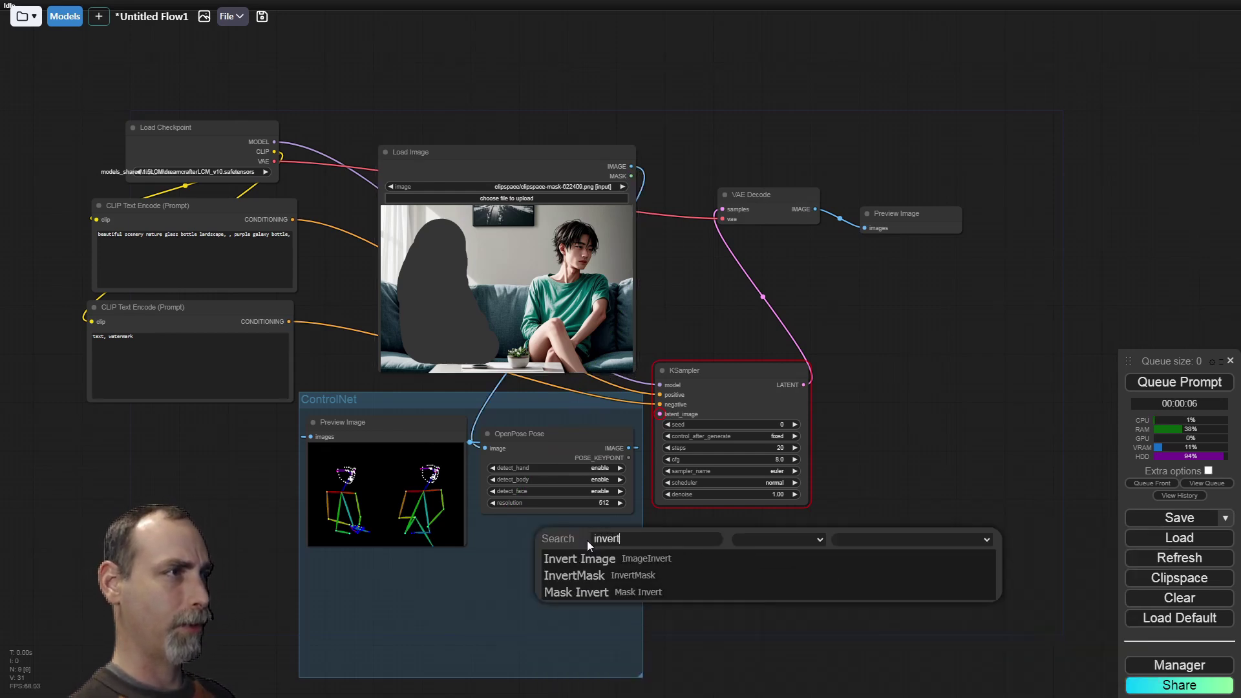
{"action": "left_click", "coordinate": [584, 576]}
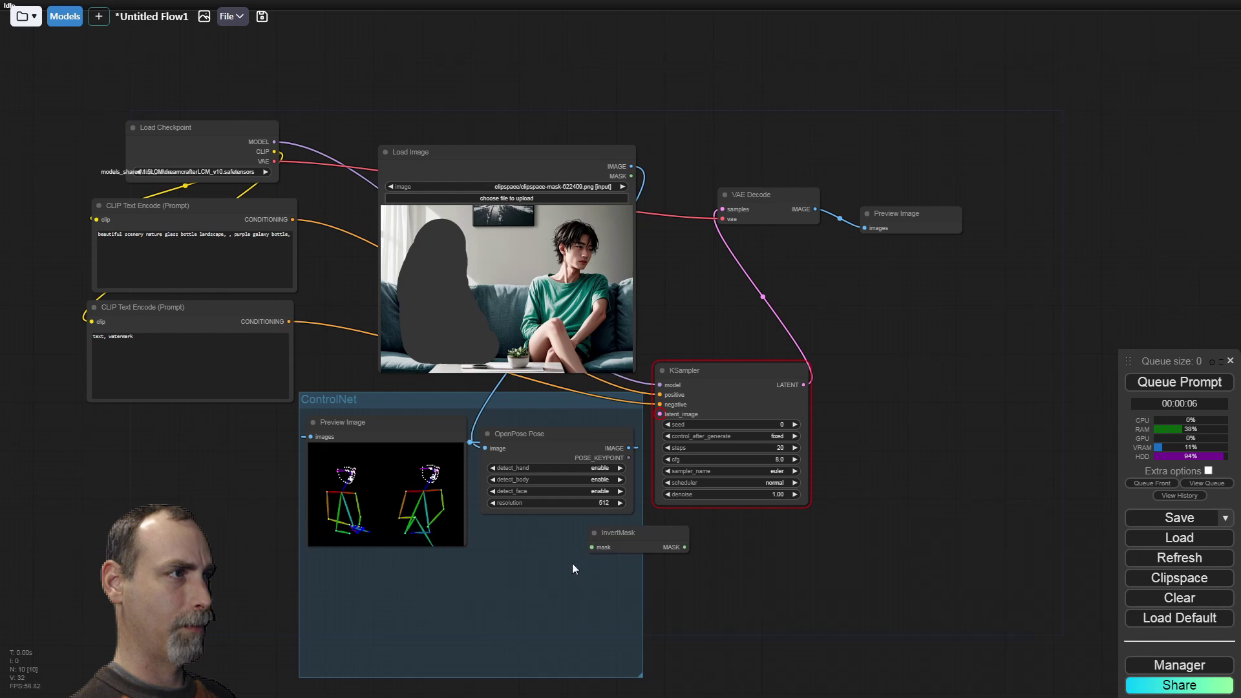
{"action": "left_click_drag", "start_coordinate": [635, 528], "coordinate": [529, 526]}
{"action": "left_click_drag", "start_coordinate": [632, 175], "coordinate": [489, 544]}
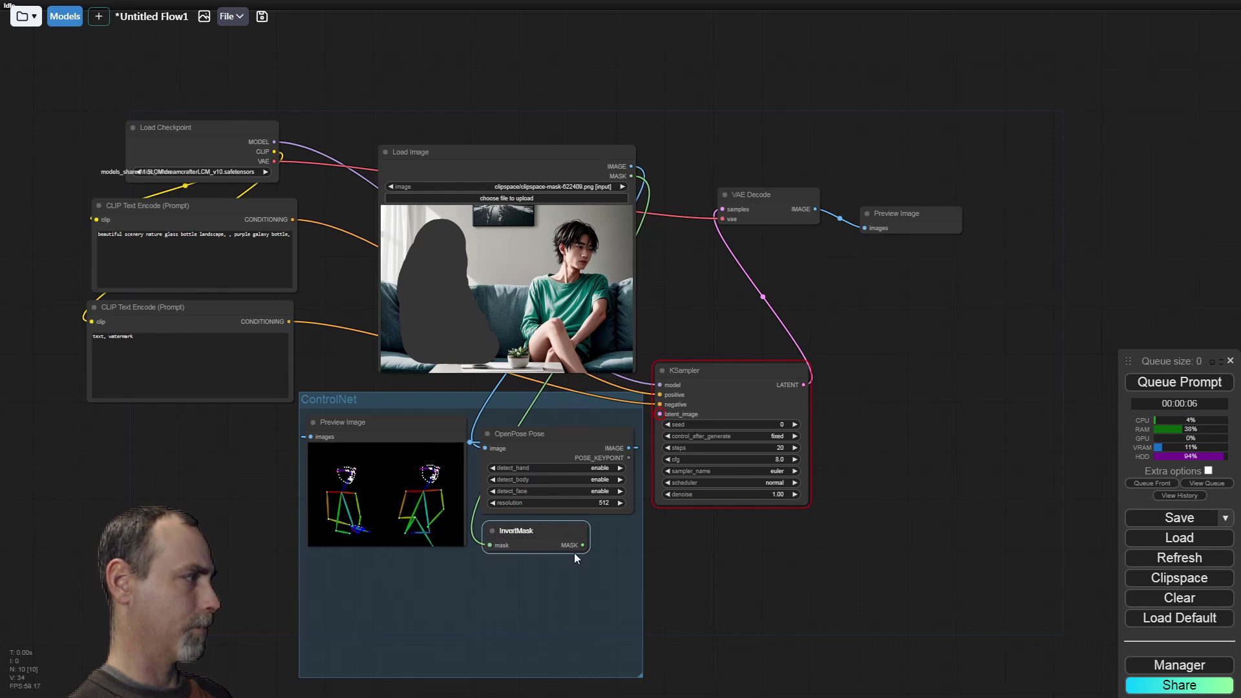
Add a VAE Encode (for Inpainting) node from the InvertMask output and place it below InvertMask.
{"action": "left_click_drag", "start_coordinate": [581, 545], "coordinate": [489, 557]}
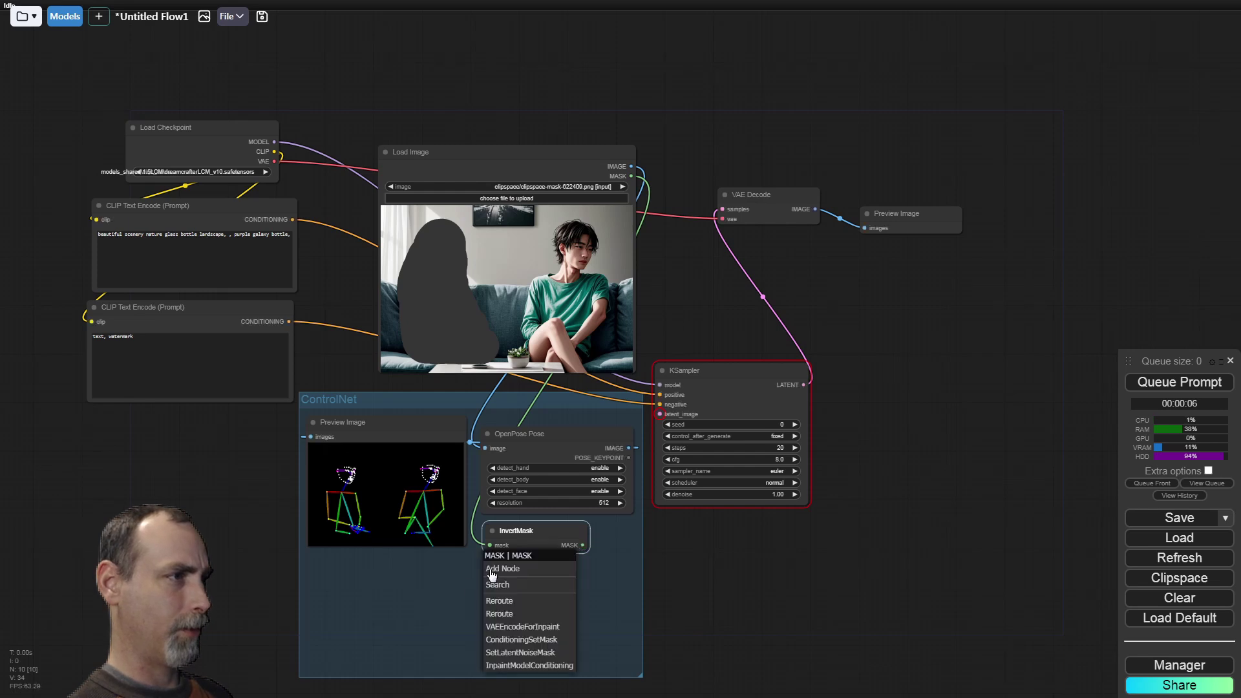
{"action": "left_click", "coordinate": [517, 628]}
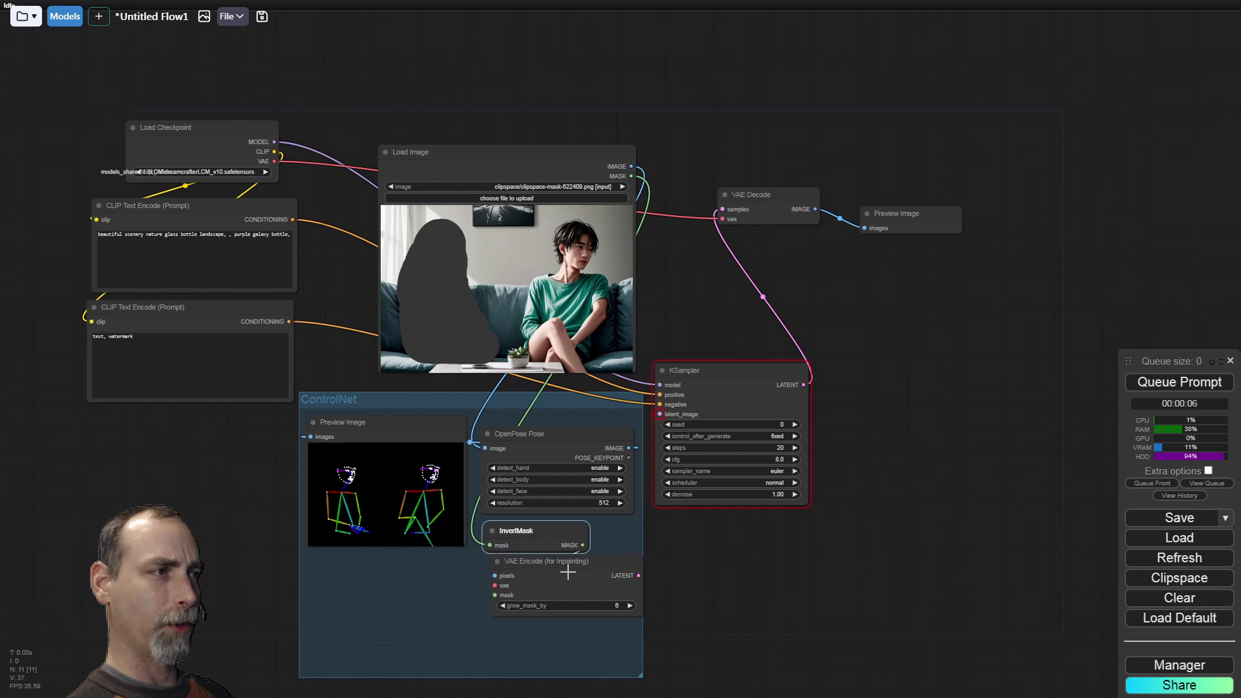
{"action": "left_click_drag", "start_coordinate": [537, 589], "coordinate": [538, 596]}
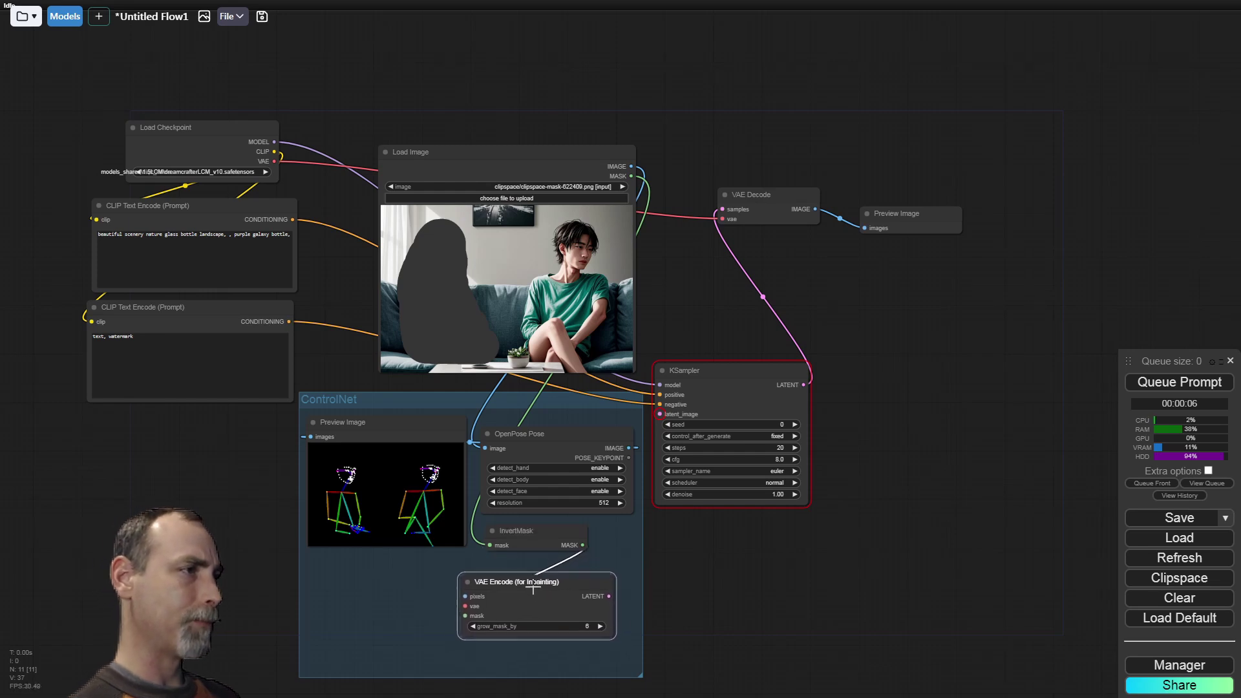
{"action": "double_click", "coordinate": [690, 608]}
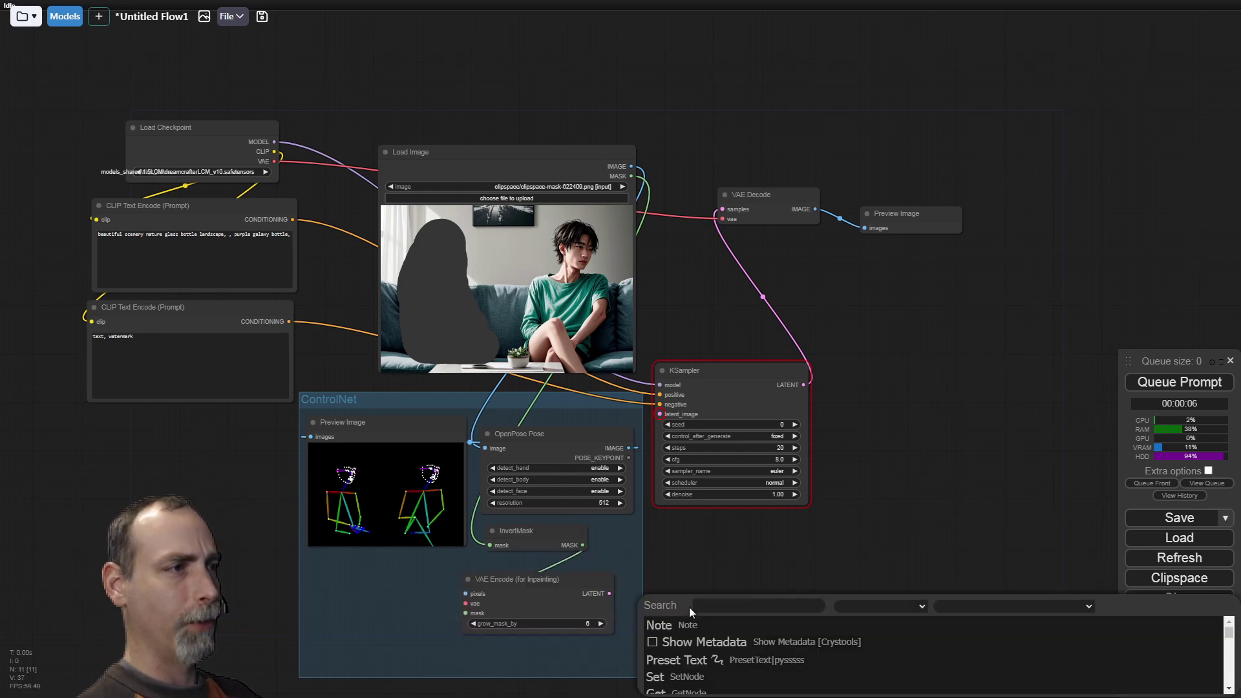
{"action": "type", "text": "vae"}
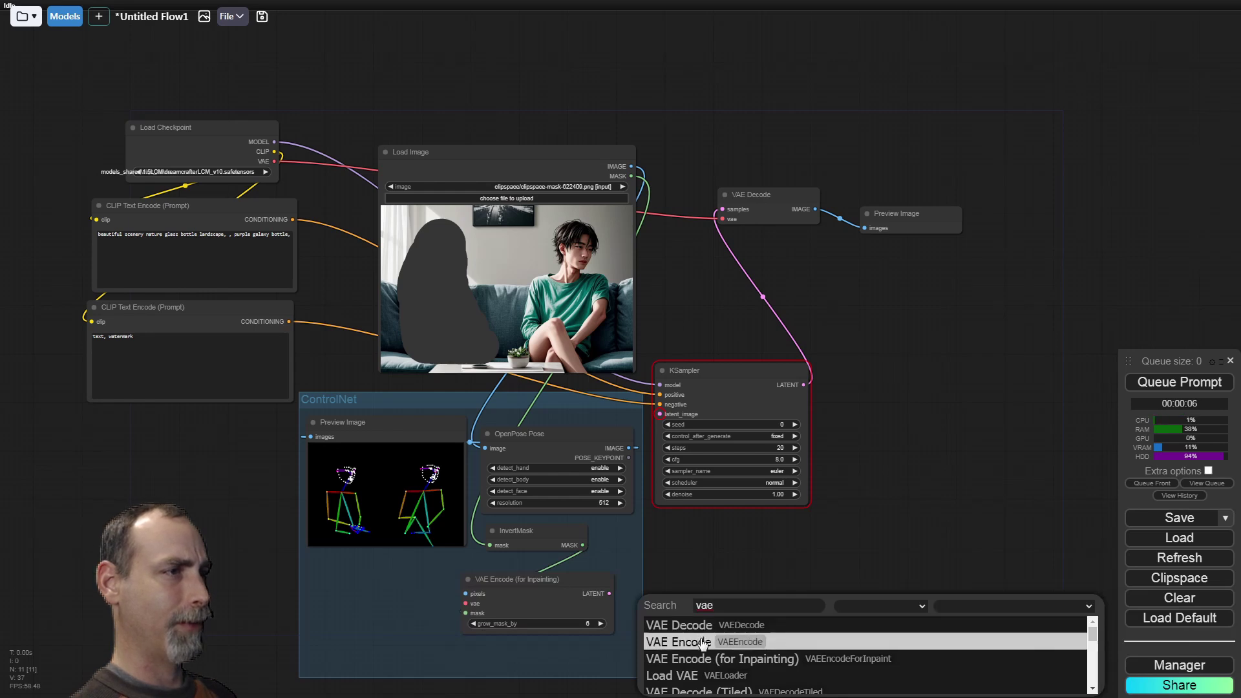
{"action": "scroll", "coordinate": [703, 643], "scroll_direction": "down", "scroll_amount": 1}
{"action": "scroll", "coordinate": [707, 657], "scroll_direction": "down", "scroll_amount": 1}
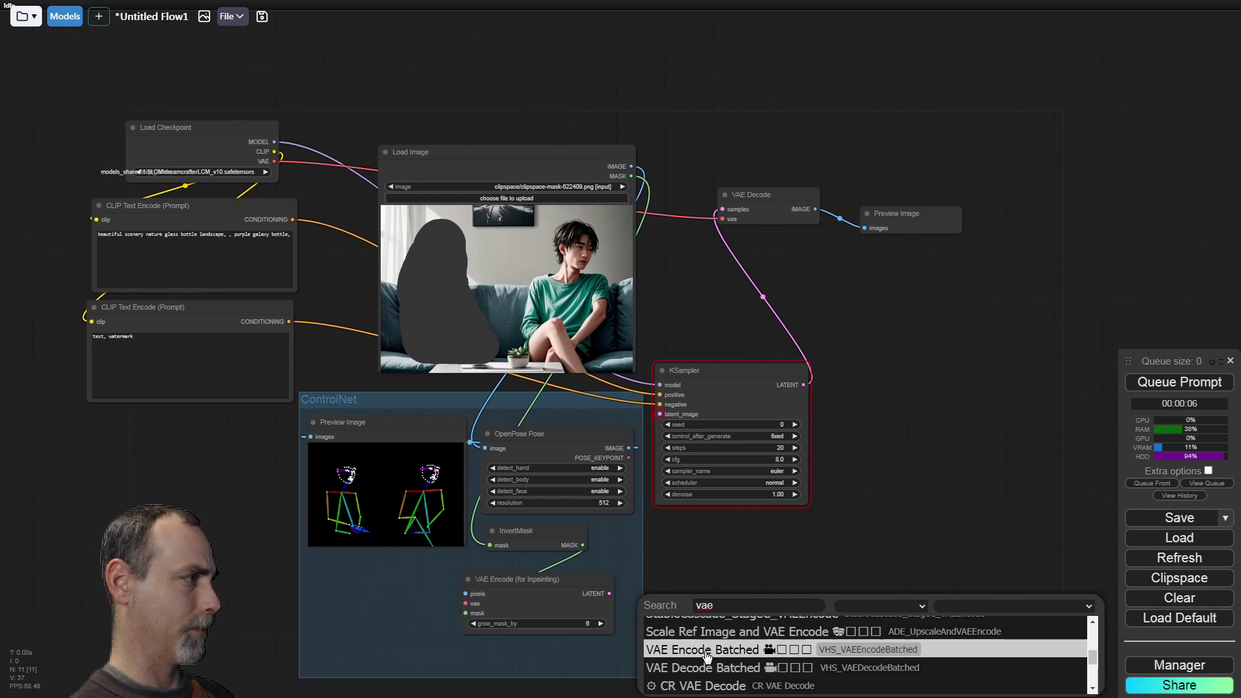
{"action": "left_click", "coordinate": [538, 582]}
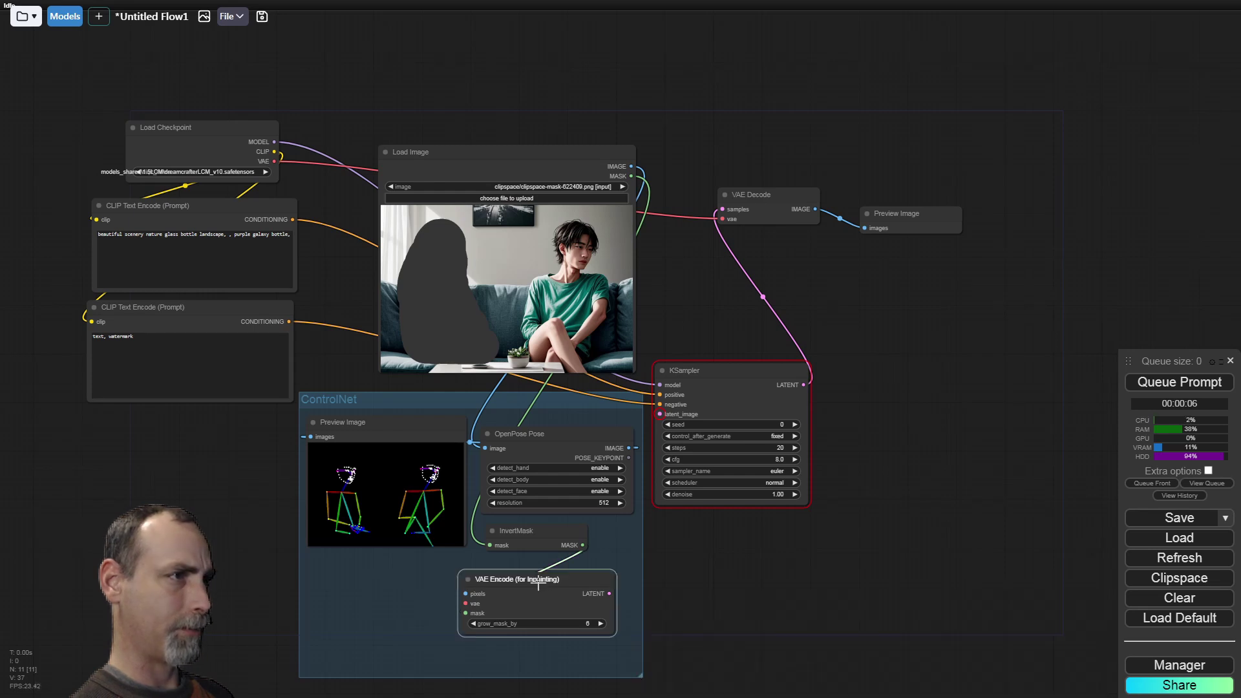
Connect the checkpoint VAE and the loaded image to the VAE Encode (for Inpainting) node and set its grow_mask_by to 0.
{"action": "mouse_move", "coordinate": [538, 582]}
{"action": "left_mouse_down"}
{"action": "mouse_move", "coordinate": [556, 574]}
{"action": "mouse_move", "coordinate": [541, 573]}
{"action": "left_mouse_up"}
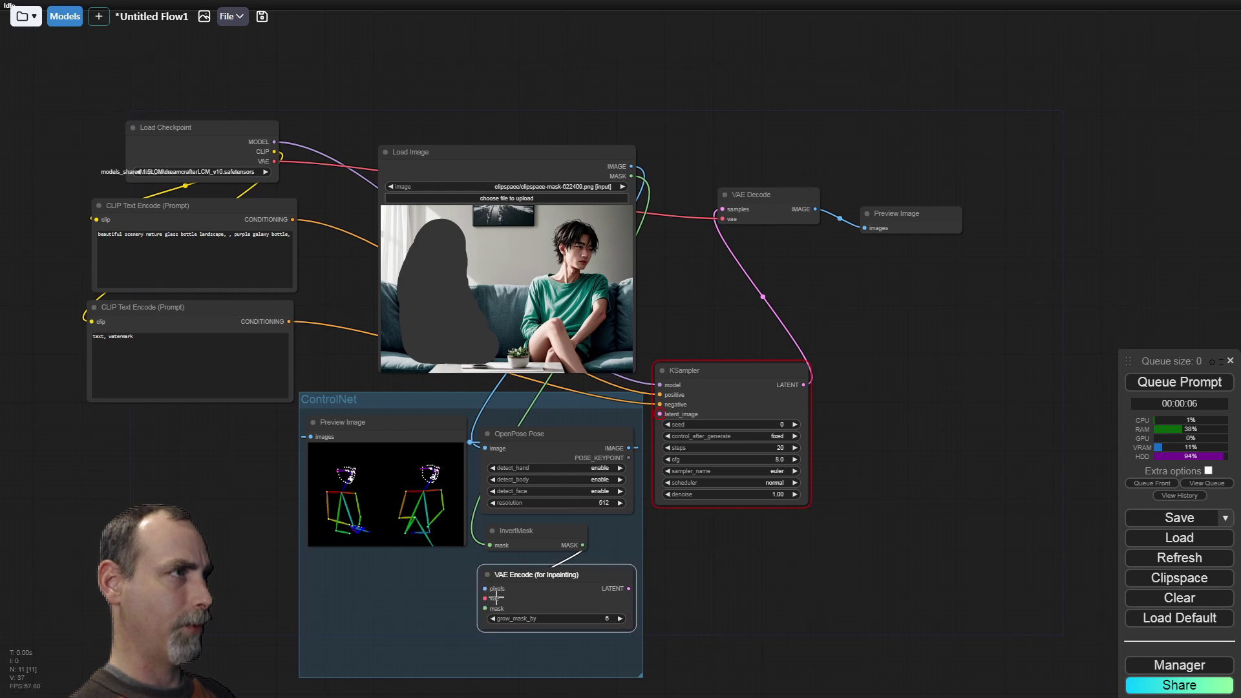
{"action": "left_click_drag", "start_coordinate": [274, 163], "coordinate": [486, 598]}
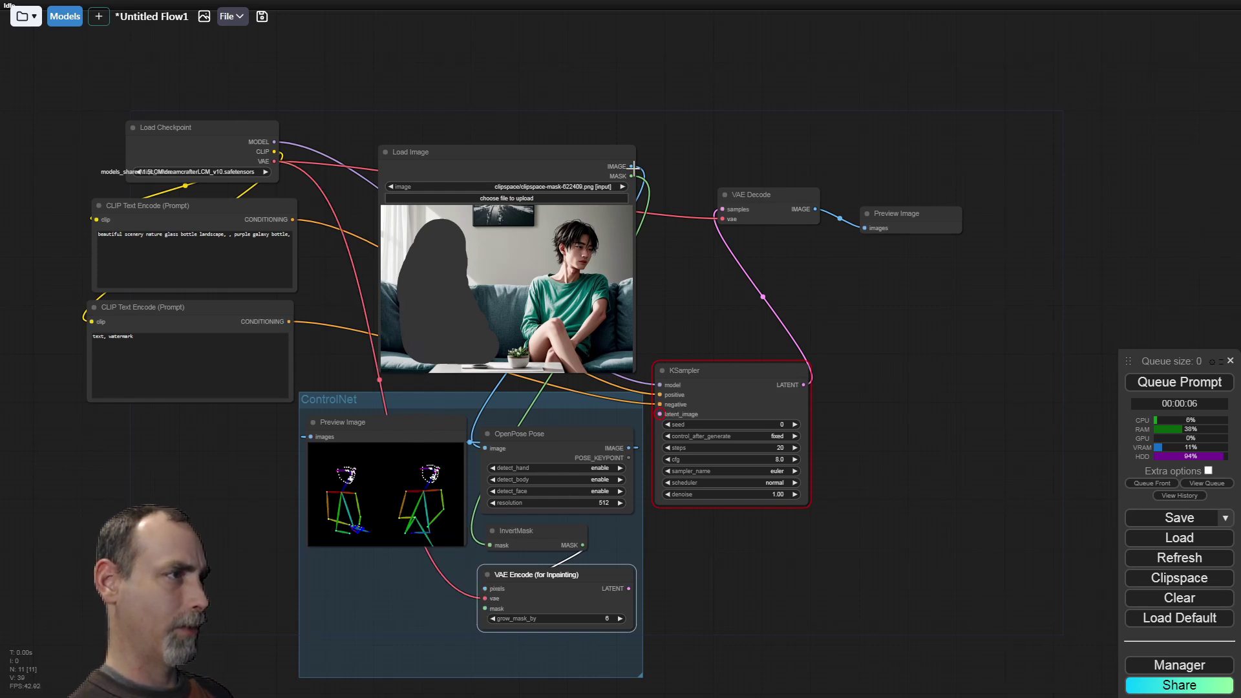
{"action": "left_click_drag", "start_coordinate": [633, 167], "coordinate": [486, 588]}
{"action": "left_click", "coordinate": [597, 619]}
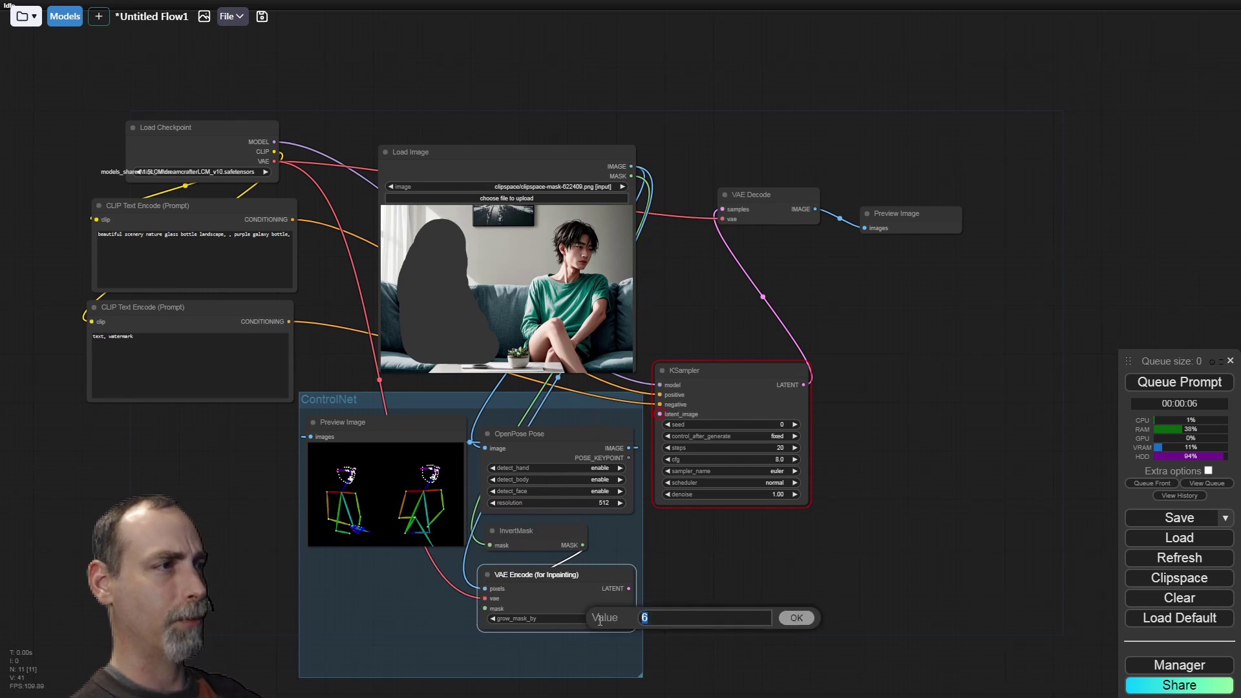
{"action": "type", "text": "0"}
{"action": "key", "text": "Return"}
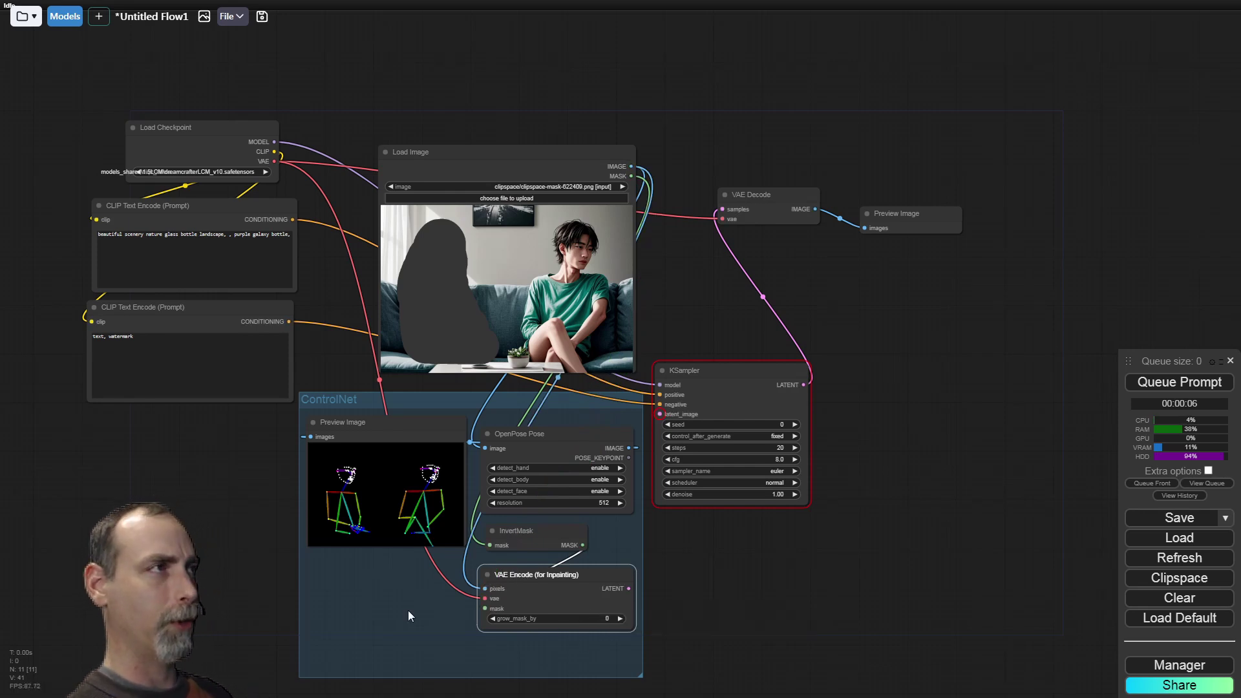
Add a VAE Decode node from the inpainting encoder's latent output and place it directly beneath that encoder.
{"action": "left_click_drag", "start_coordinate": [503, 560], "coordinate": [518, 559]}
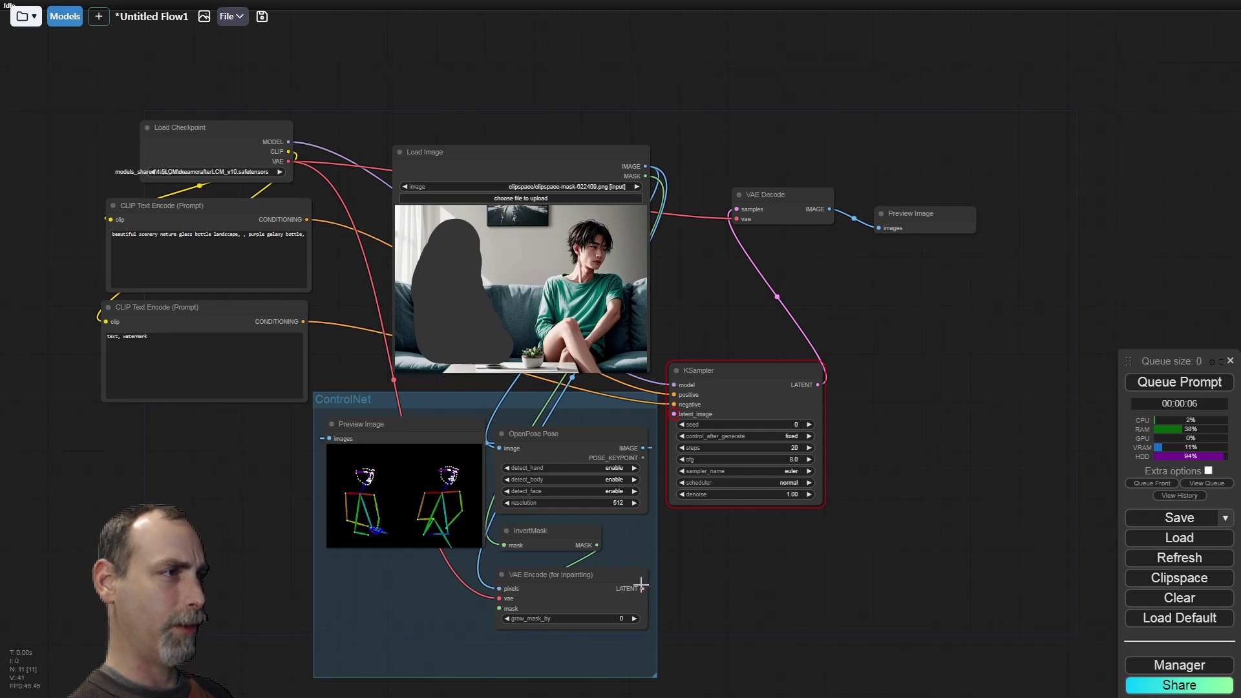
{"action": "left_click_drag", "start_coordinate": [643, 587], "coordinate": [642, 588]}
{"action": "left_click_drag", "start_coordinate": [539, 557], "coordinate": [474, 646]}
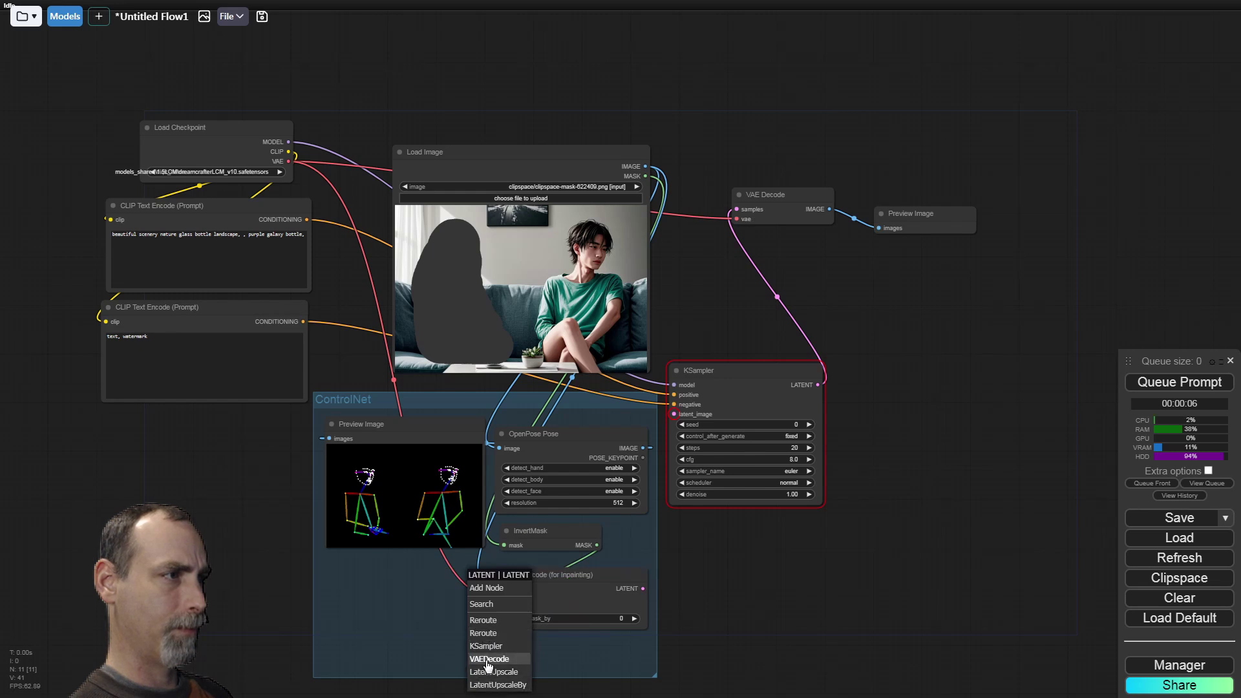
{"action": "left_click", "coordinate": [486, 659]}
{"action": "left_click_drag", "start_coordinate": [536, 642], "coordinate": [554, 647]}
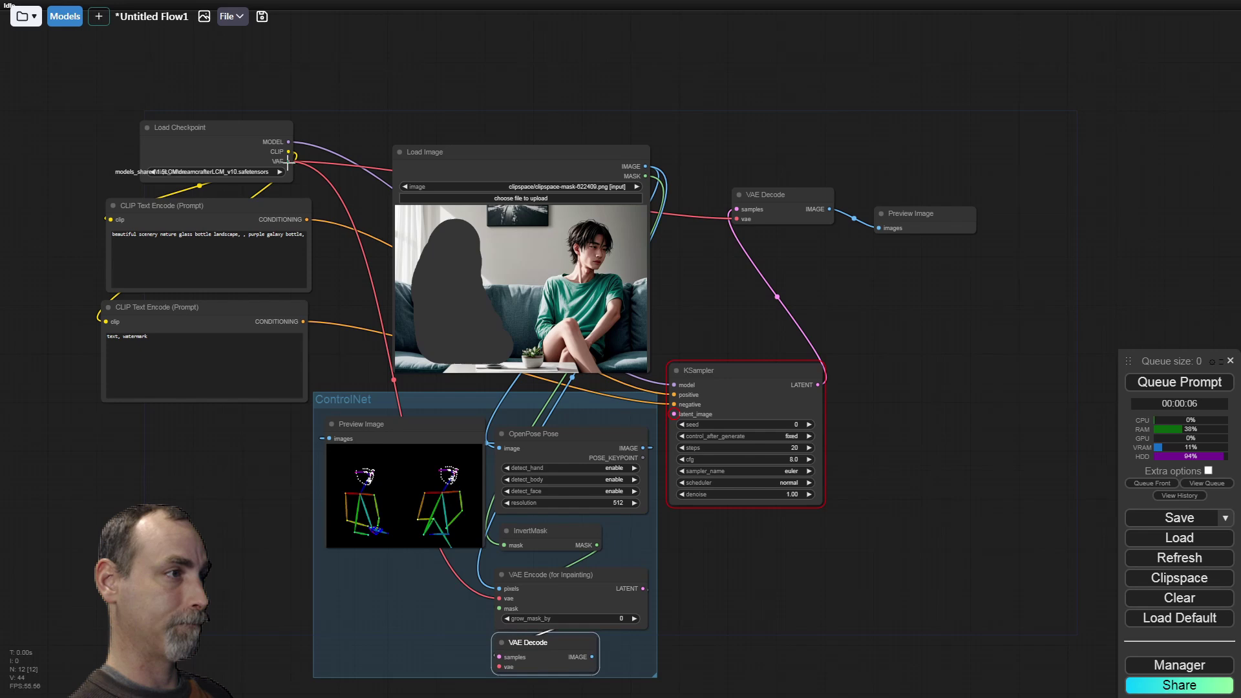
Connect the checkpoint VAE to the new VAE Decode node, link its image to the ControlNet group's Preview Image, and queue the prompt.
{"action": "left_click_drag", "start_coordinate": [288, 161], "coordinate": [500, 666]}
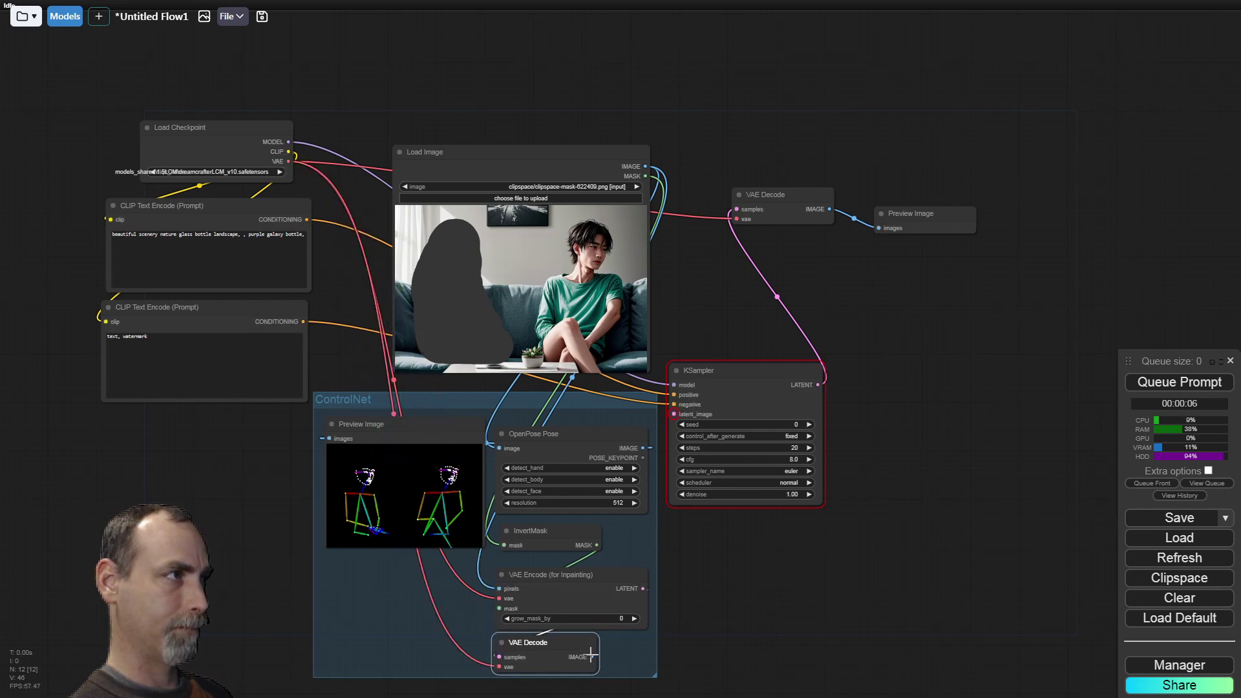
{"action": "left_click_drag", "start_coordinate": [590, 656], "coordinate": [330, 438]}
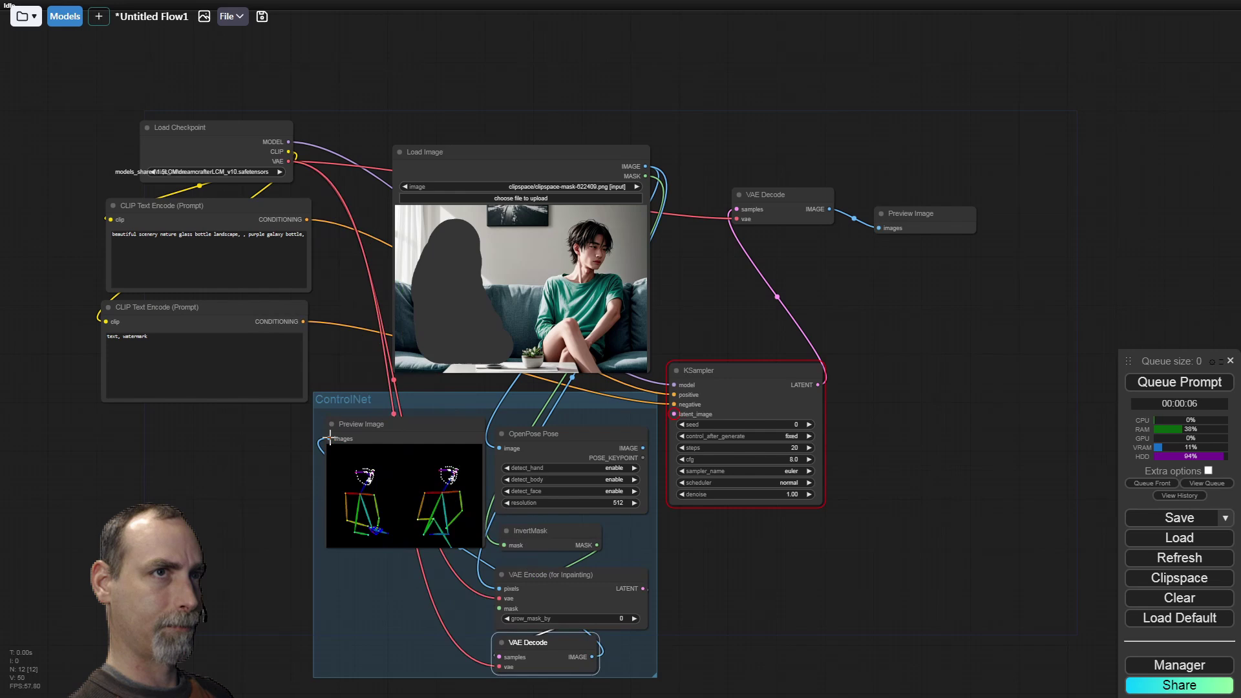
{"action": "left_click", "coordinate": [1130, 383]}
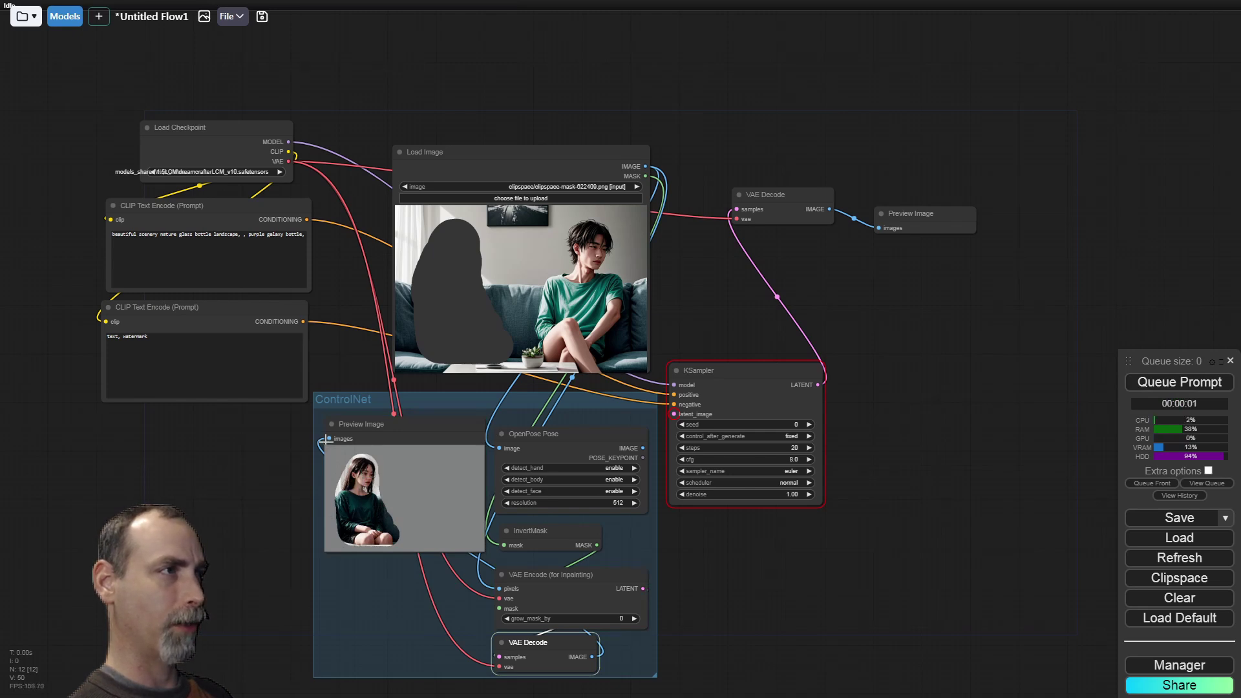
Reroute the decoded image into the OpenPose Pose input and connect the OpenPose Pose image output to the Preview Image node.
{"action": "left_click_drag", "start_coordinate": [327, 439], "coordinate": [502, 448]}
{"action": "left_click_drag", "start_coordinate": [643, 447], "coordinate": [332, 438]}
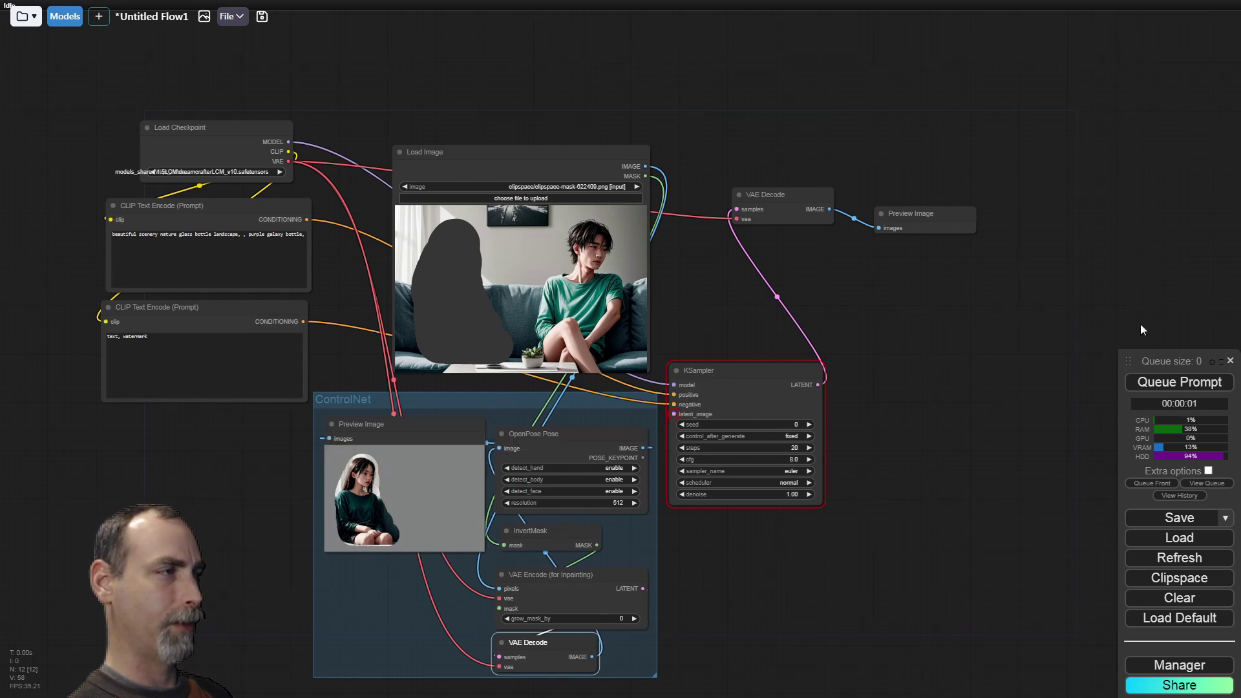
Queue the prompt to render the pose preview and shift the ControlNet group's Preview Image node slightly up.
{"action": "left_click", "coordinate": [1181, 383]}
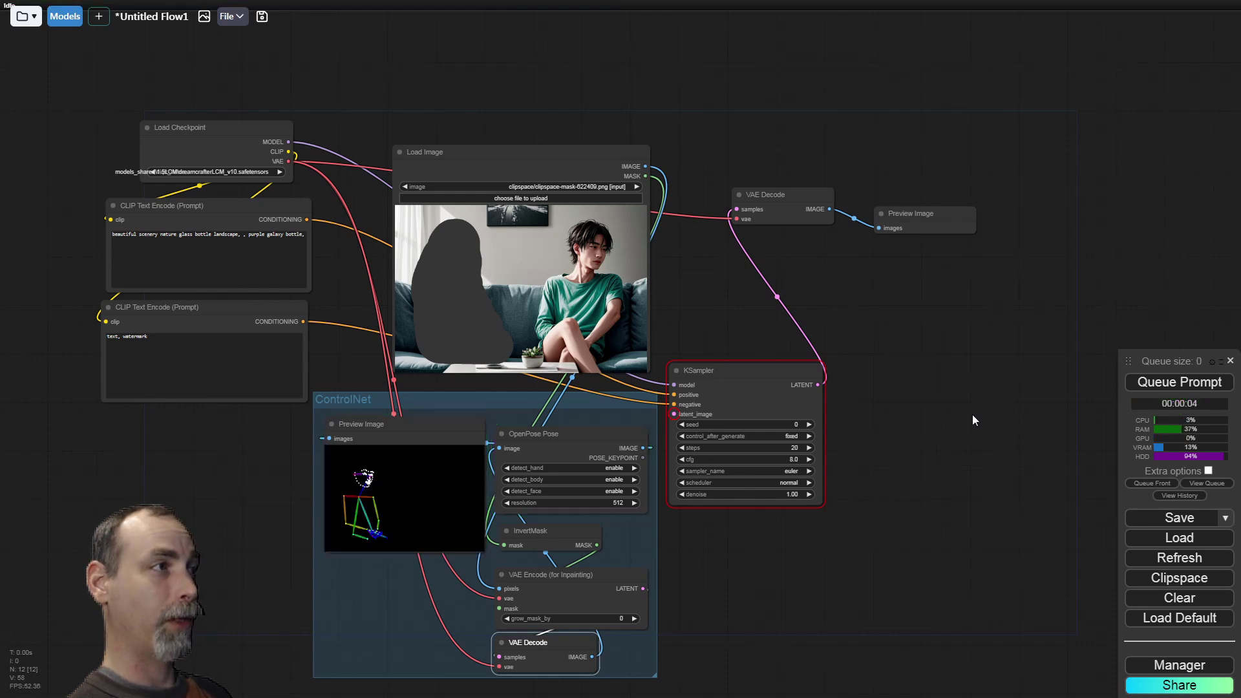
{"action": "left_click_drag", "start_coordinate": [417, 427], "coordinate": [412, 422]}
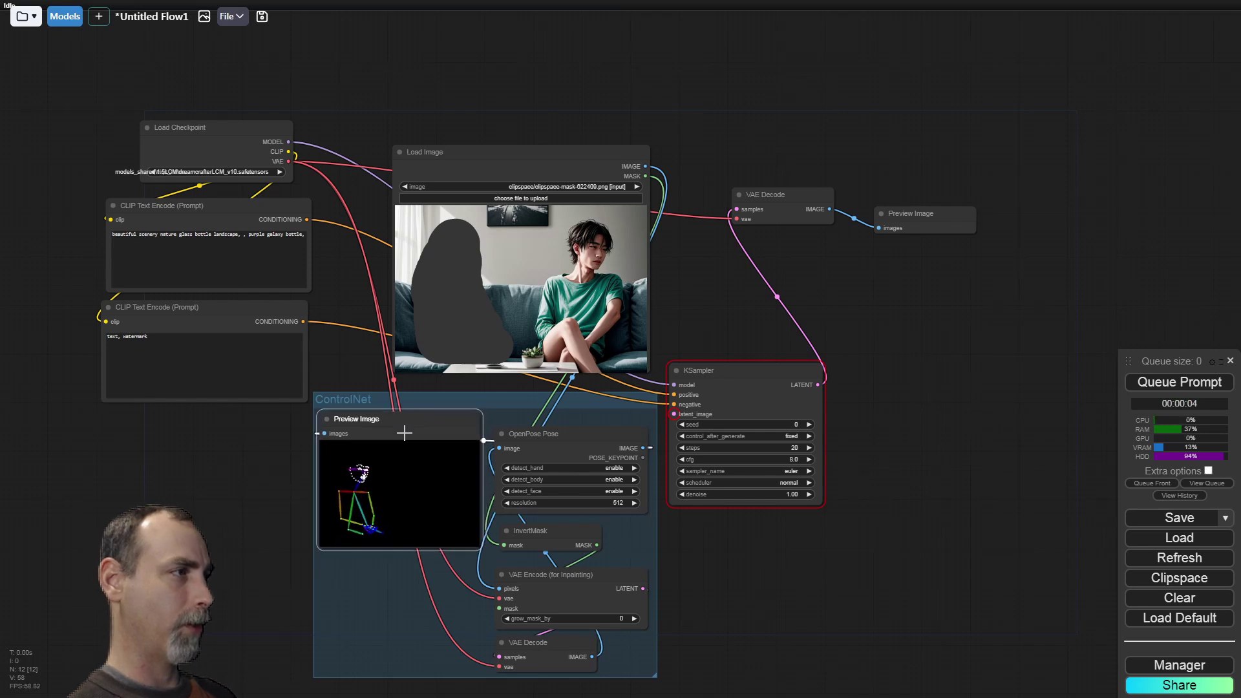
Add a Load ControlNet Model node beneath the pose preview and select control_sd15_openpose.pth as its model.
{"action": "double_click", "coordinate": [323, 580]}
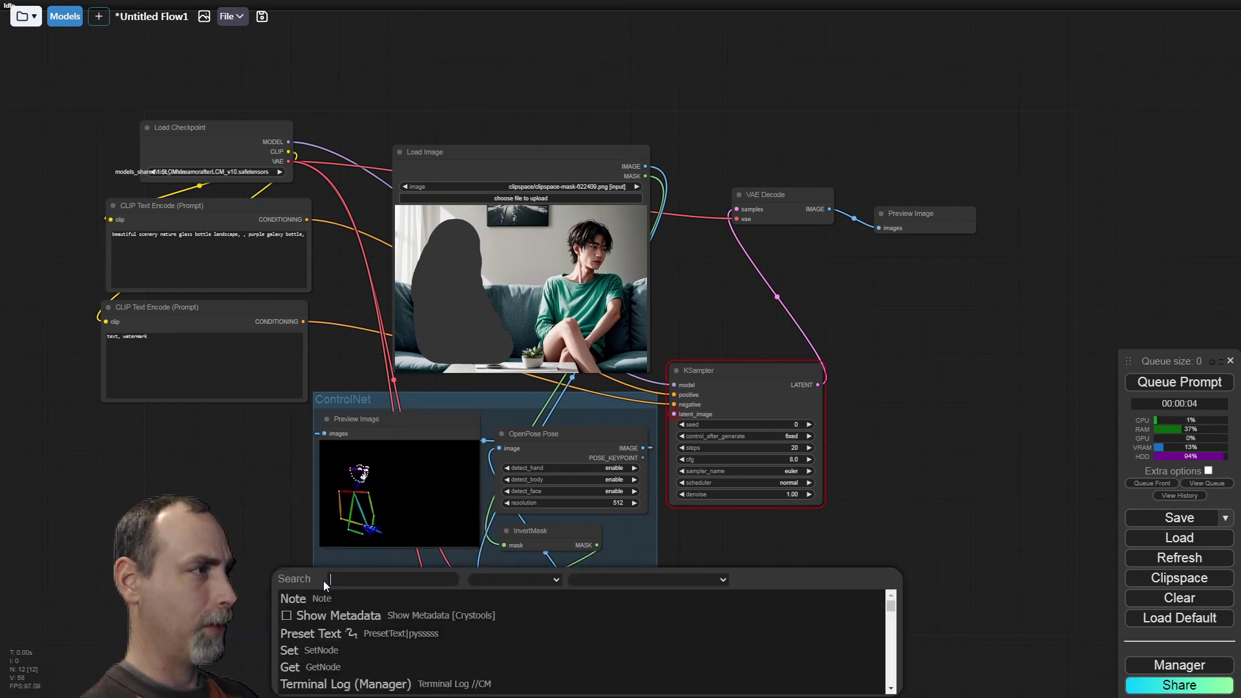
{"action": "type", "text": "contr"}
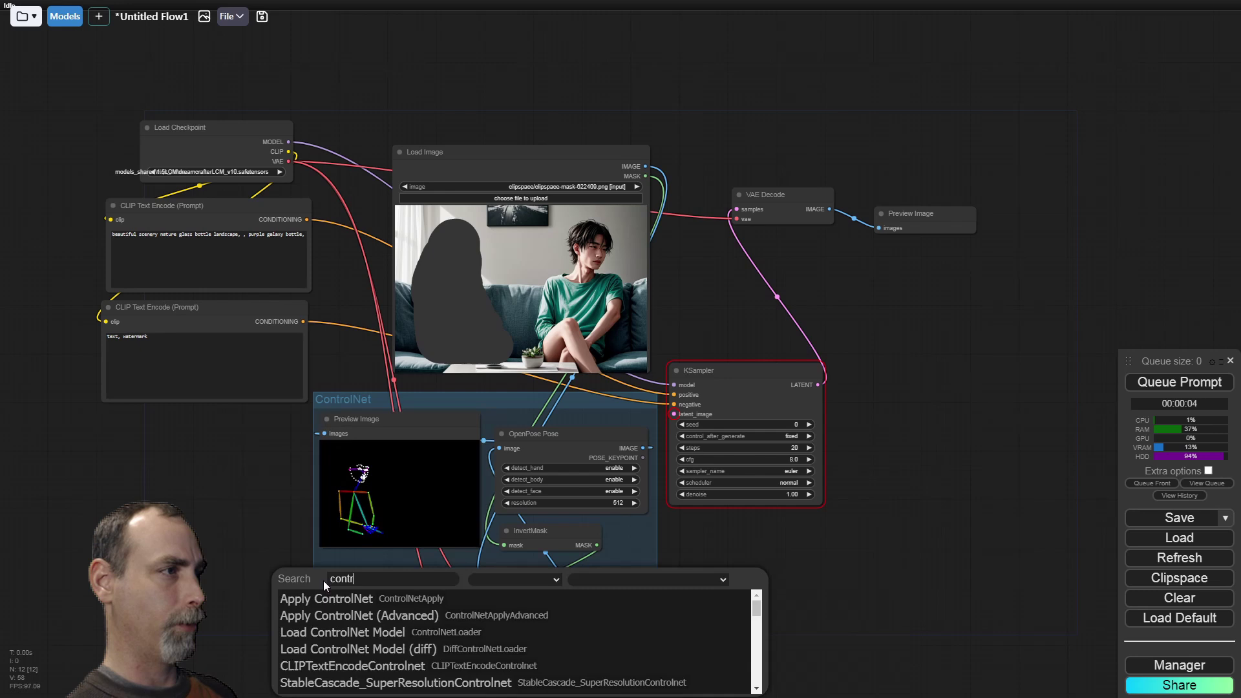
{"action": "left_click", "coordinate": [324, 631]}
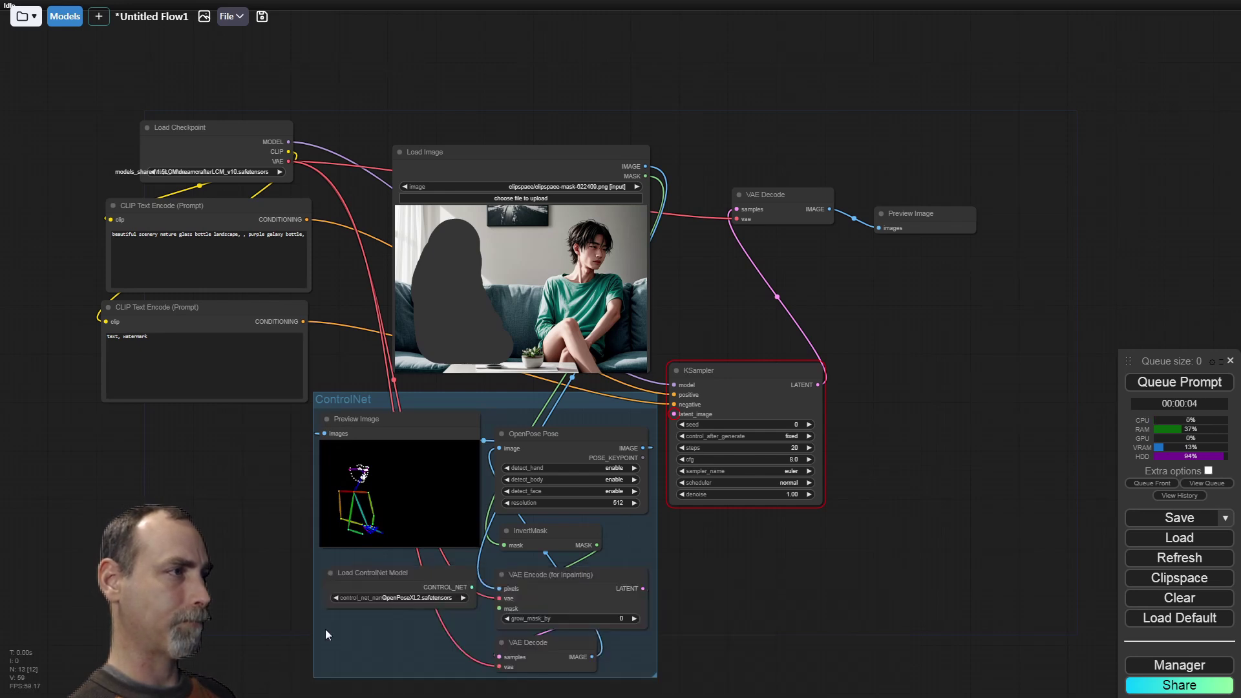
{"action": "left_click", "coordinate": [413, 597]}
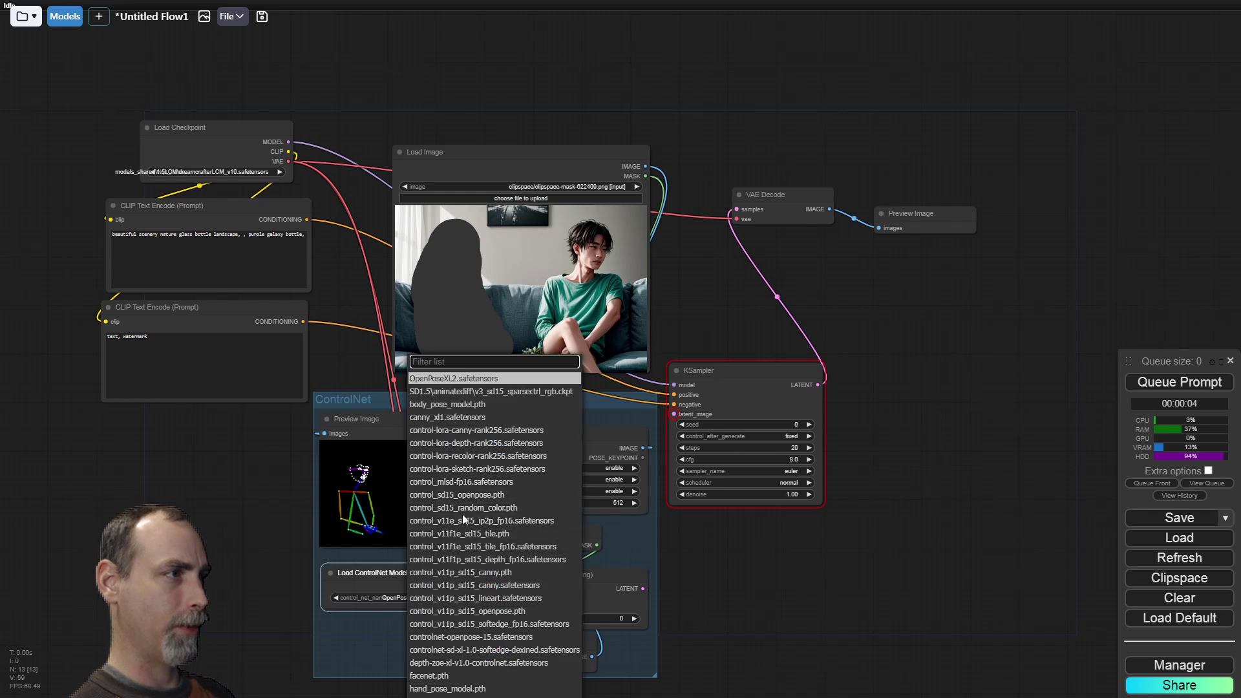
{"action": "left_click", "coordinate": [465, 495]}
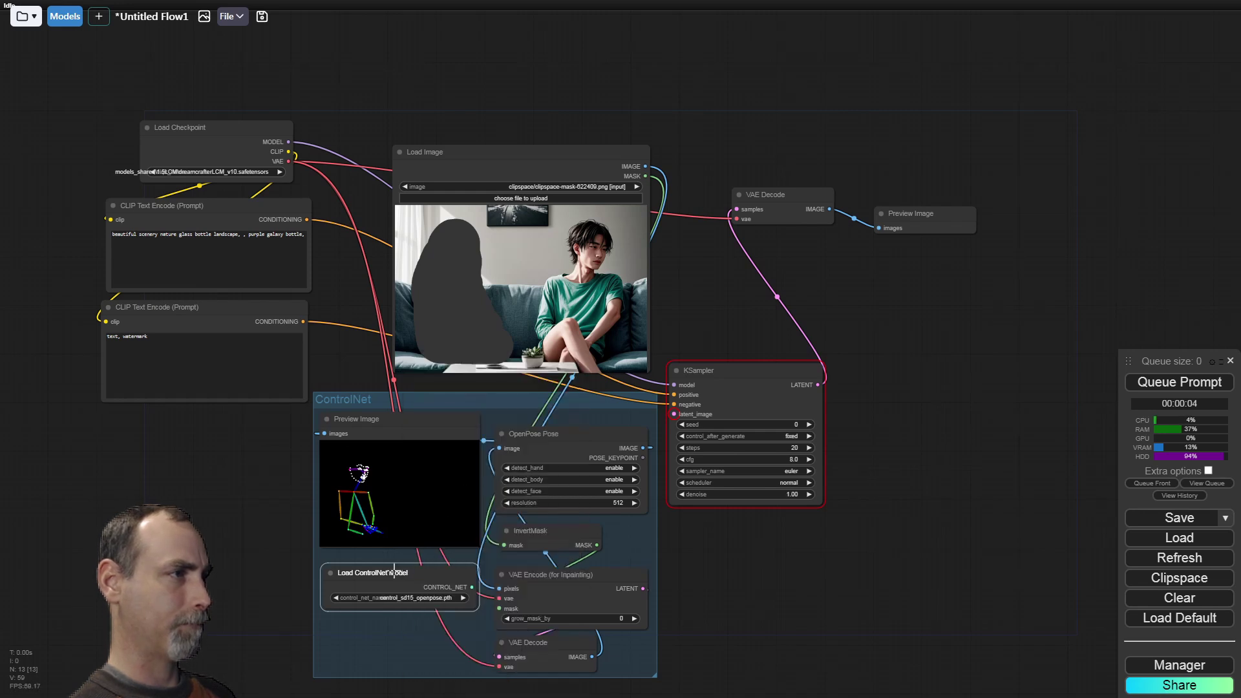
{"action": "left_click_drag", "start_coordinate": [419, 568], "coordinate": [472, 580]}
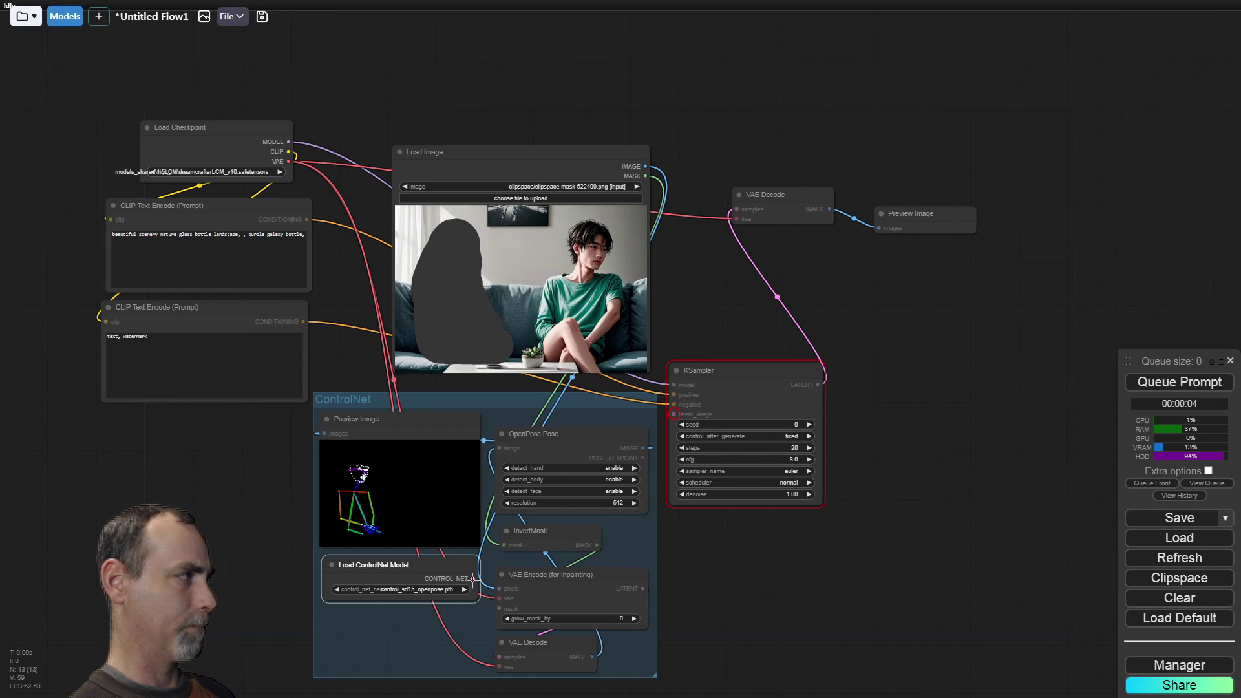
{"action": "left_click_drag", "start_coordinate": [469, 583], "coordinate": [340, 627]}
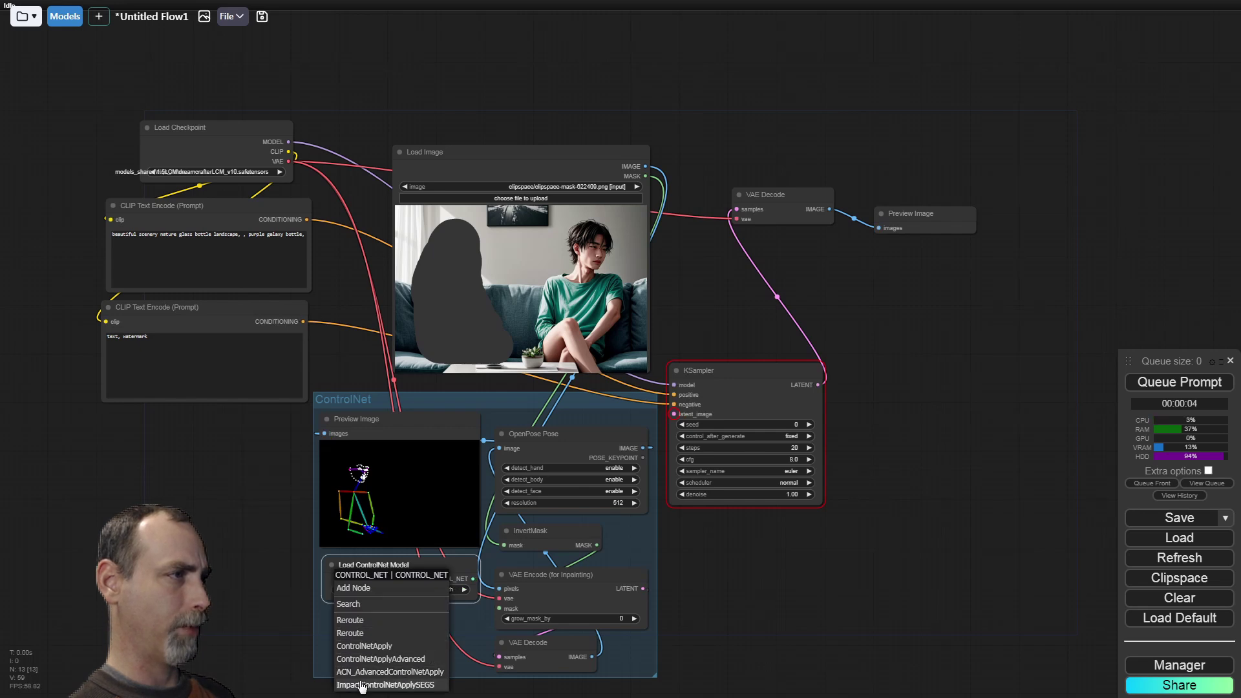
{"action": "left_click", "coordinate": [328, 620]}
{"action": "double_click", "coordinate": [335, 623]}
{"action": "type", "text": "cont"}
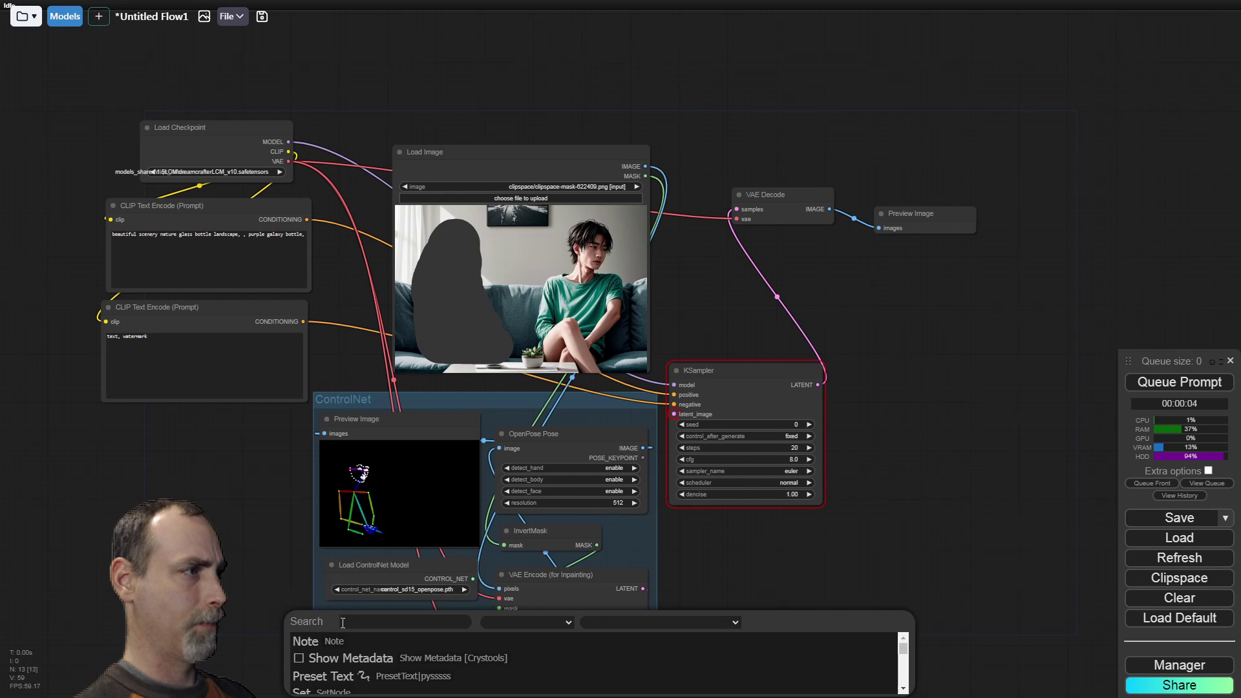
{"action": "type", "text": "rolnet"}
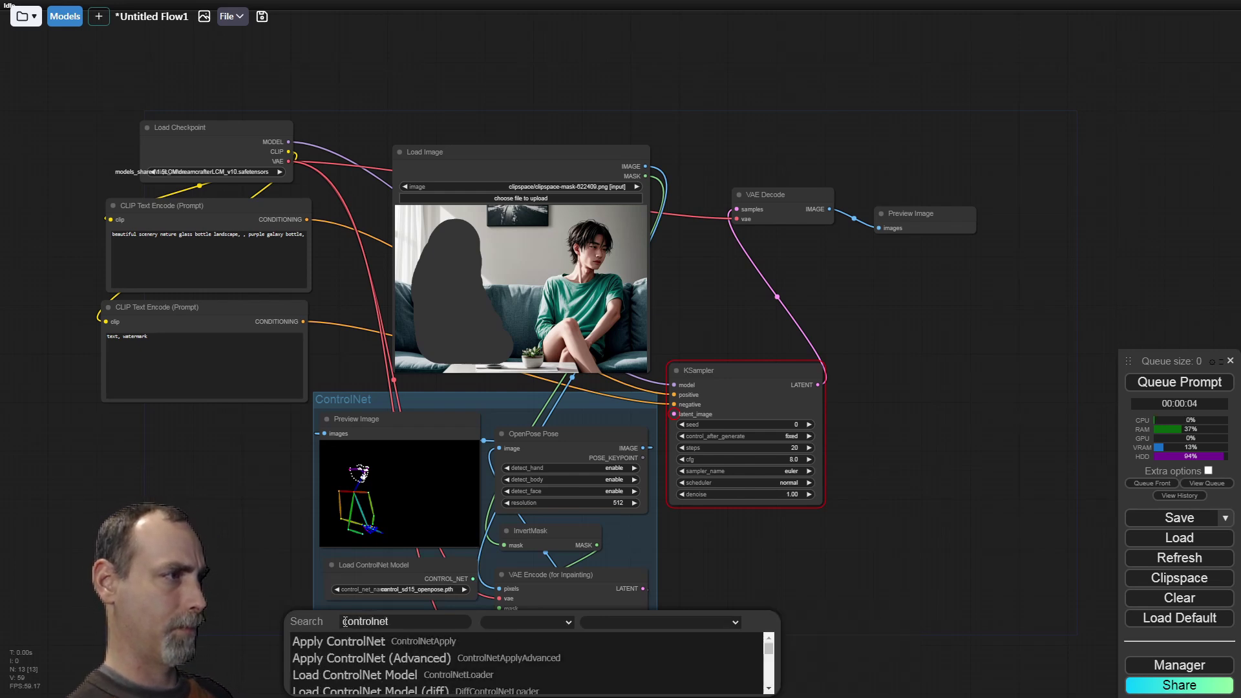
{"action": "left_click", "coordinate": [348, 639]}
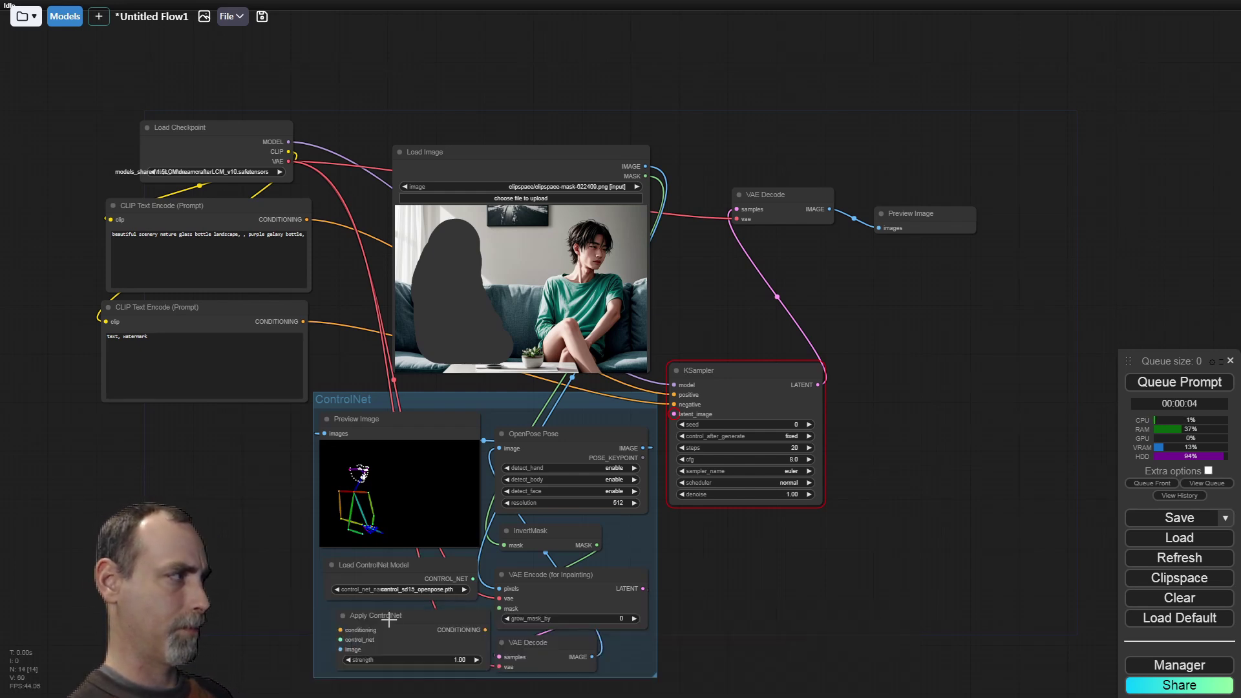
{"action": "mouse_move", "coordinate": [373, 628]}
{"action": "left_mouse_down"}
{"action": "mouse_move", "coordinate": [360, 627]}
{"action": "mouse_move", "coordinate": [379, 623]}
{"action": "left_mouse_up"}
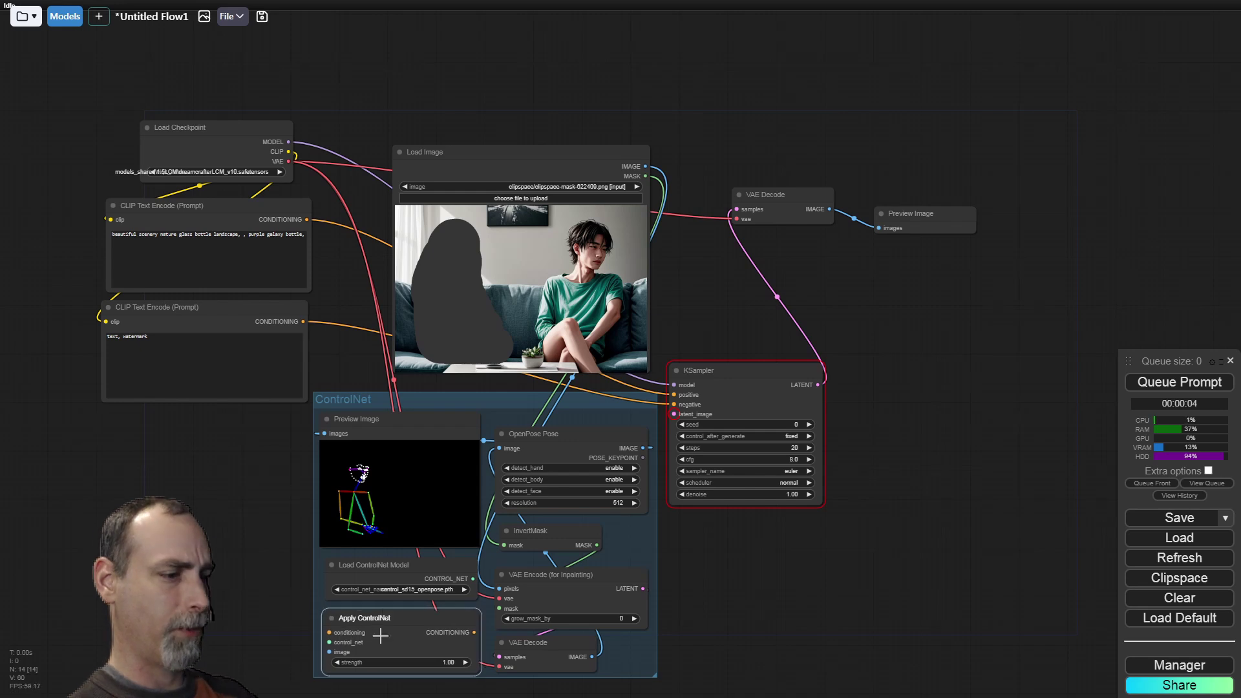
{"action": "key", "text": "Delete"}
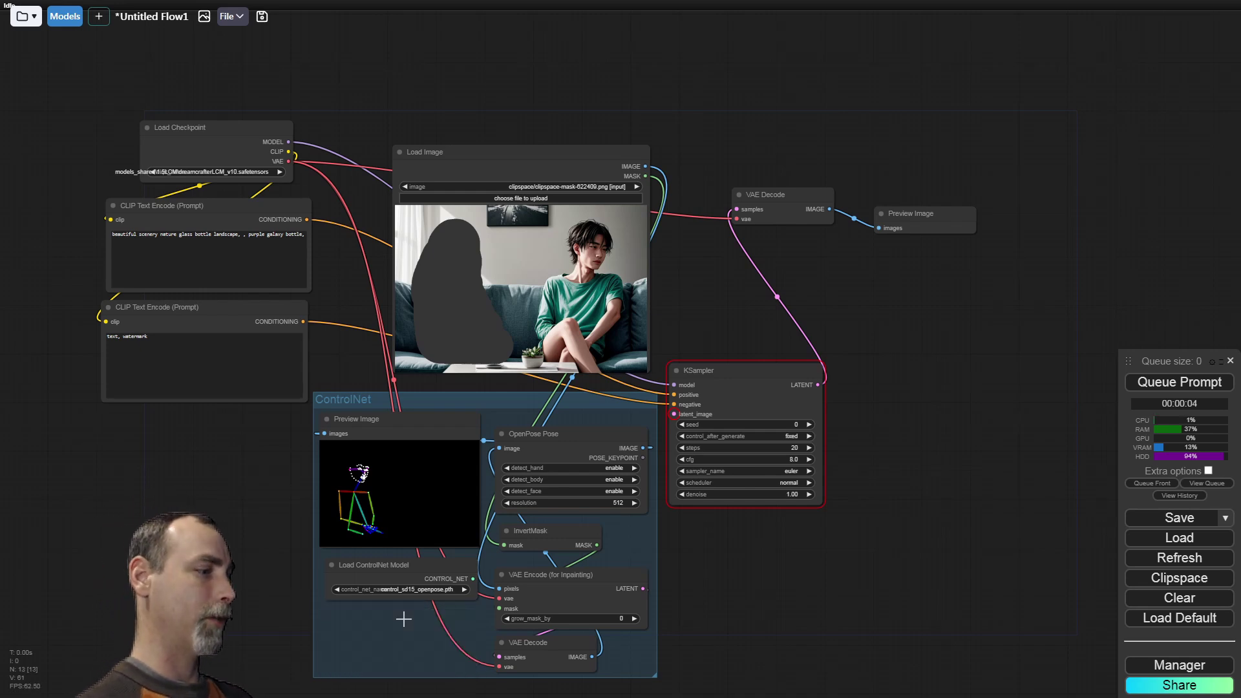
Add an Apply ControlNet (Advanced) node beneath the ControlNet loader and extend the ControlNet group downward to enclose it.
{"action": "double_click", "coordinate": [335, 617]}
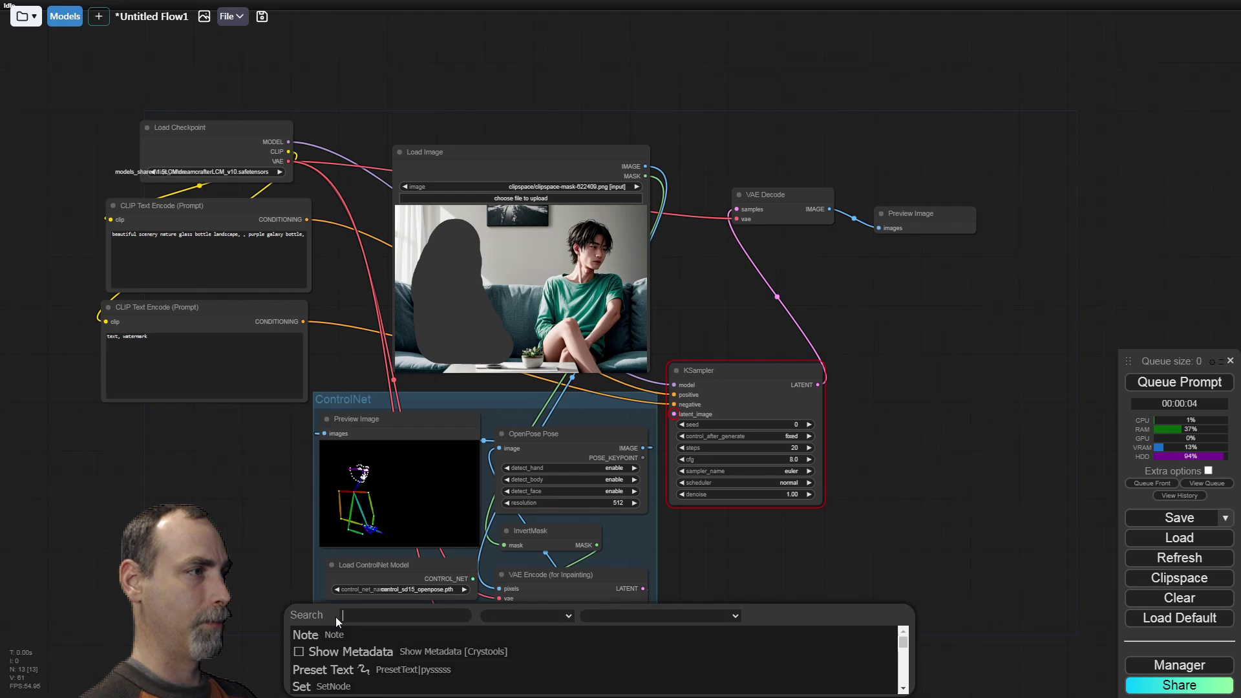
{"action": "type", "text": "apply"}
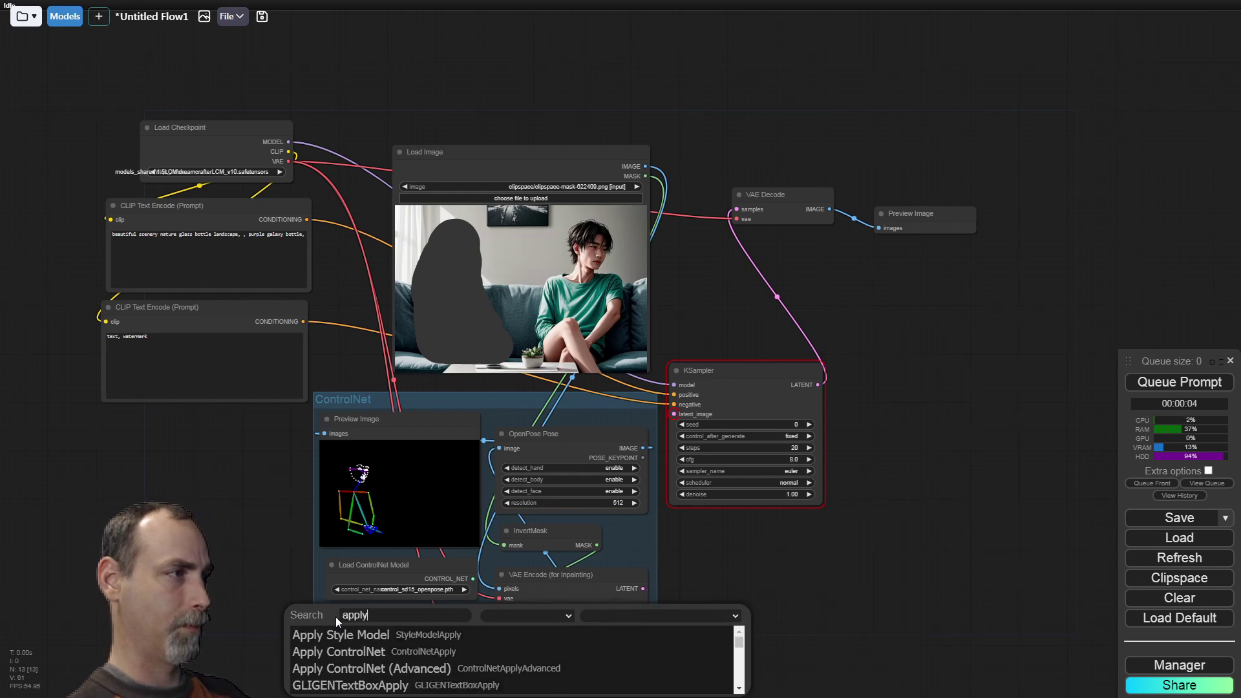
{"action": "left_click", "coordinate": [349, 672]}
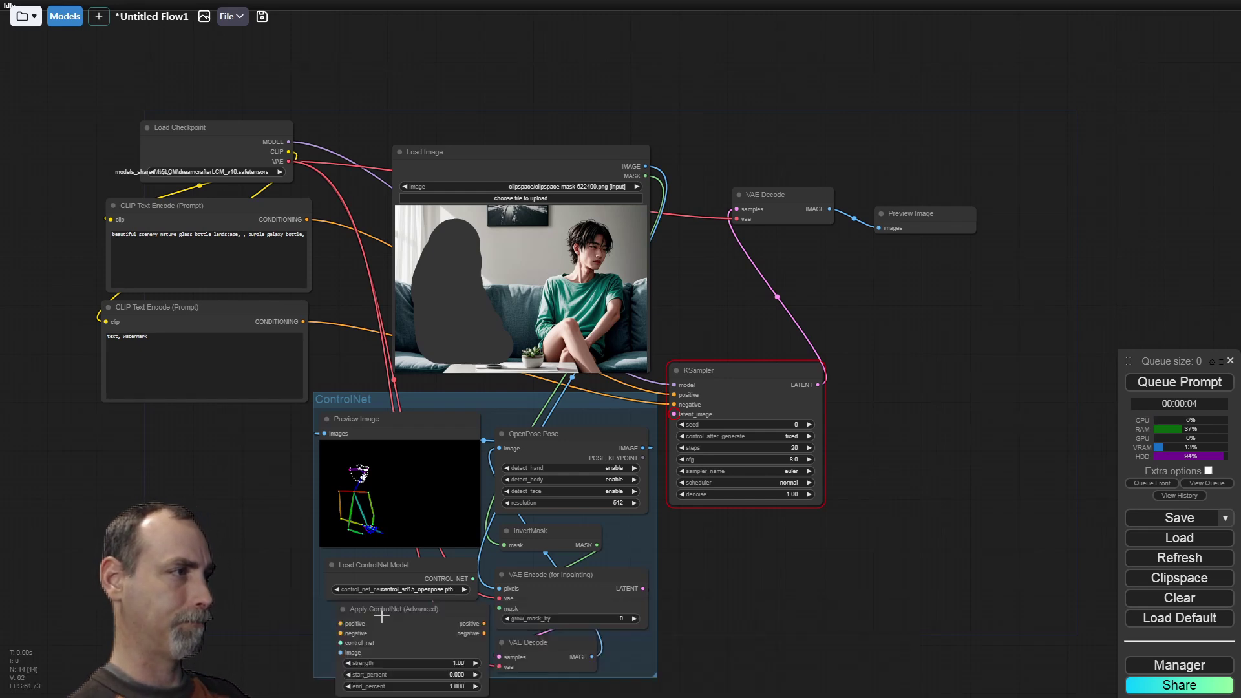
{"action": "left_click_drag", "start_coordinate": [348, 675], "coordinate": [338, 680]}
{"action": "scroll", "coordinate": [274, 549], "scroll_direction": "down", "scroll_amount": 3}
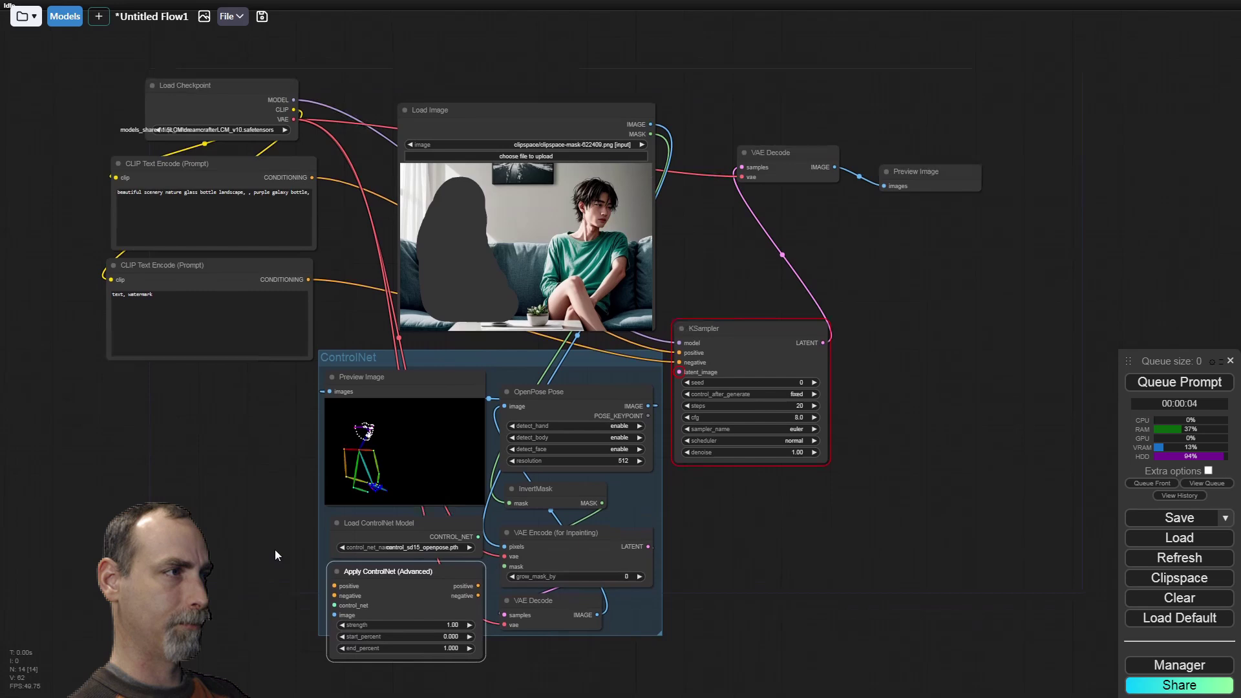
{"action": "left_click_drag", "start_coordinate": [668, 607], "coordinate": [668, 641]}
Set the Apply ControlNet (Advanced) strength to 0.60 and end_percent to 0.600, and nudge the node slightly down.
{"action": "left_click", "coordinate": [446, 592]}
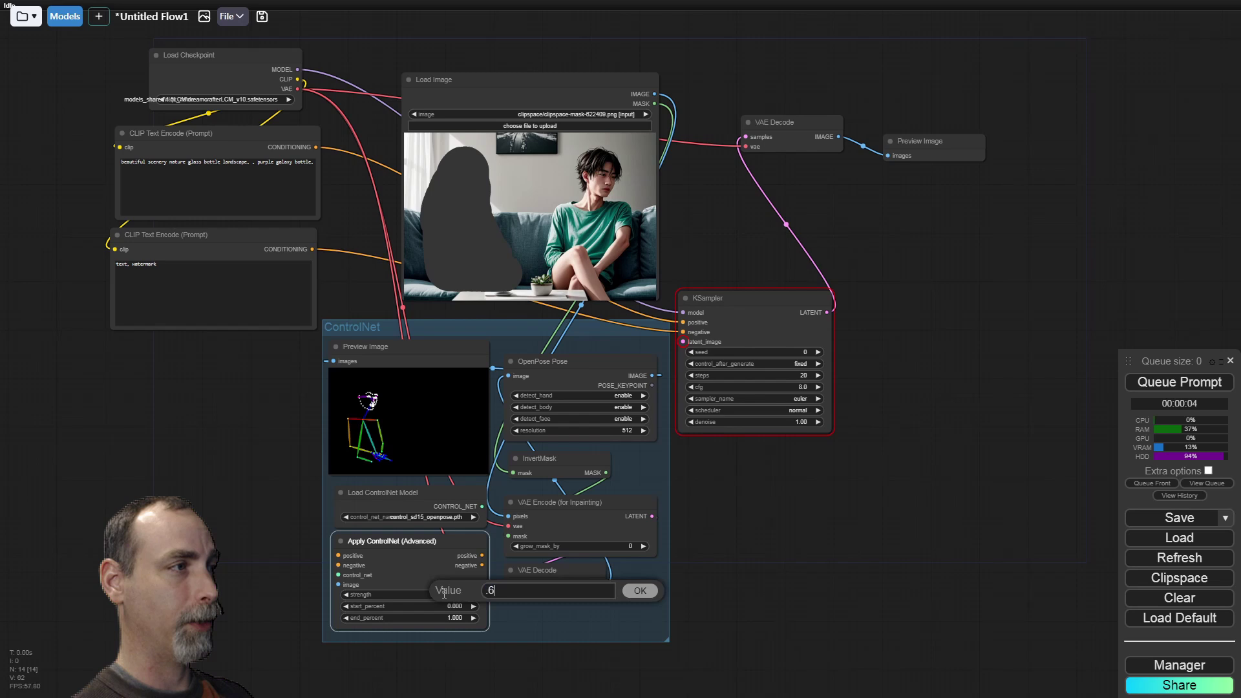
{"action": "key", "text": "Return"}
{"action": "left_click", "coordinate": [442, 614]}
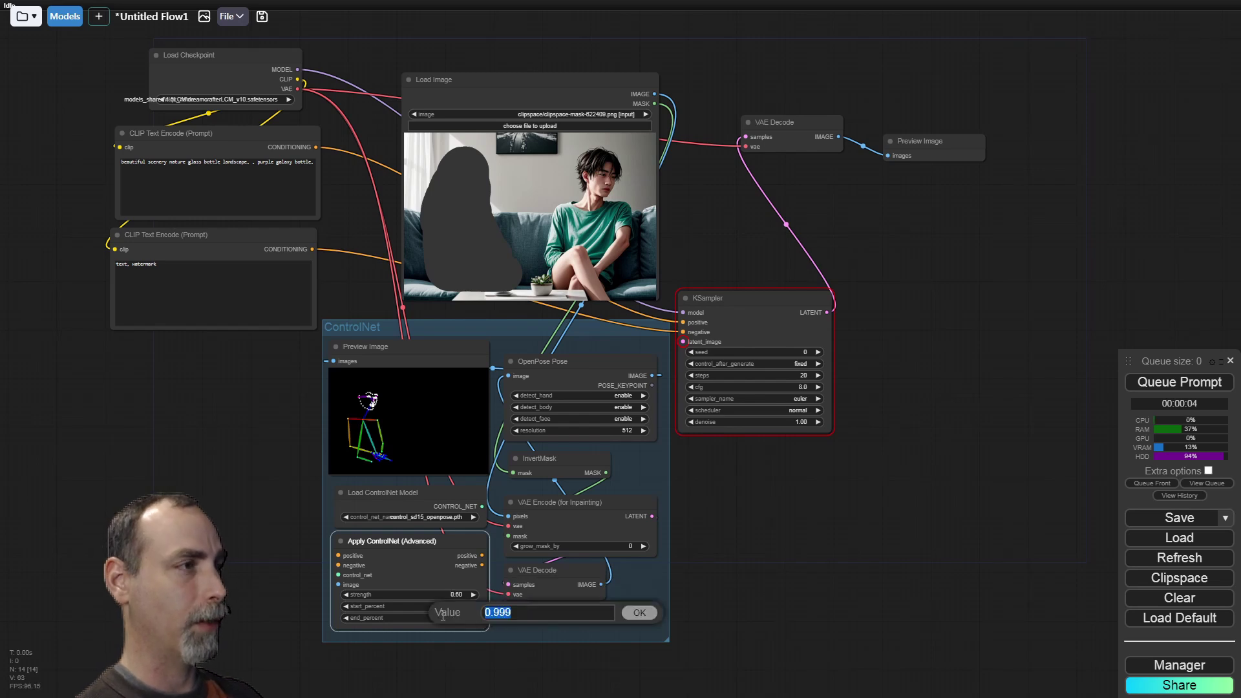
{"action": "key", "text": "Return"}
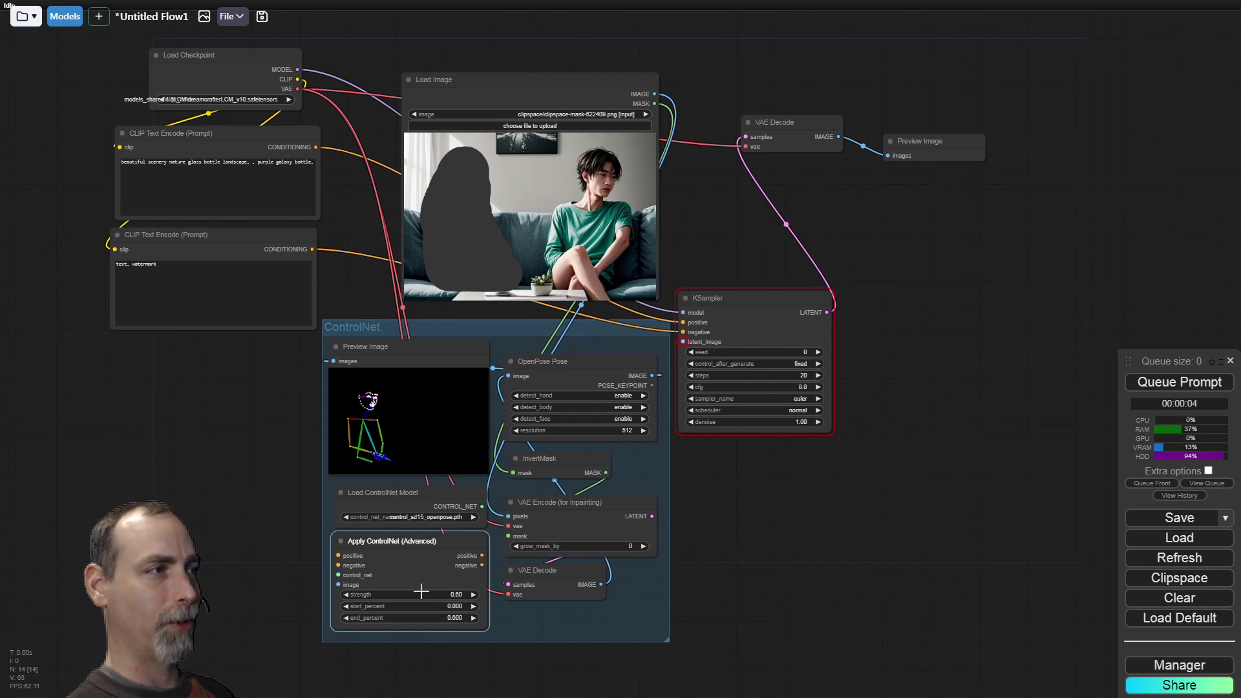
{"action": "left_click_drag", "start_coordinate": [396, 542], "coordinate": [398, 547]}
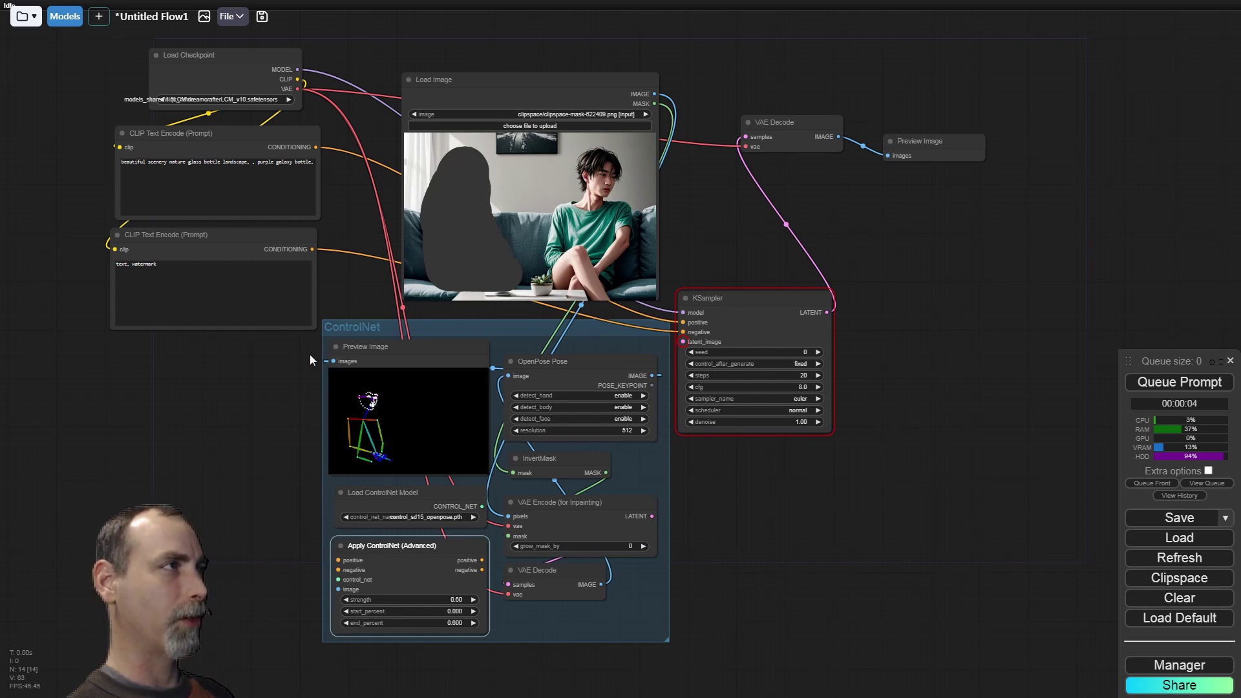
Connect the ControlNet model and both prompt conditionings to Apply ControlNet (Advanced), and its positive and negative outputs to the KSampler.
{"action": "left_click_drag", "start_coordinate": [312, 371], "coordinate": [278, 426]}
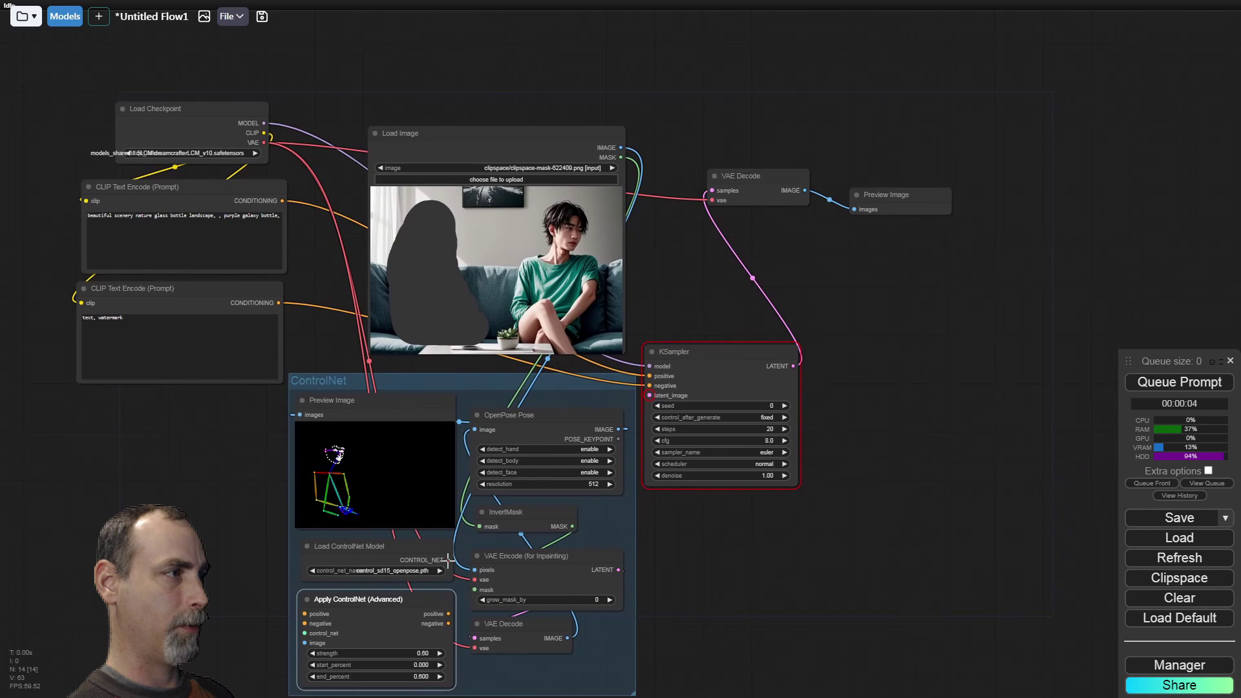
{"action": "left_click_drag", "start_coordinate": [448, 561], "coordinate": [304, 632]}
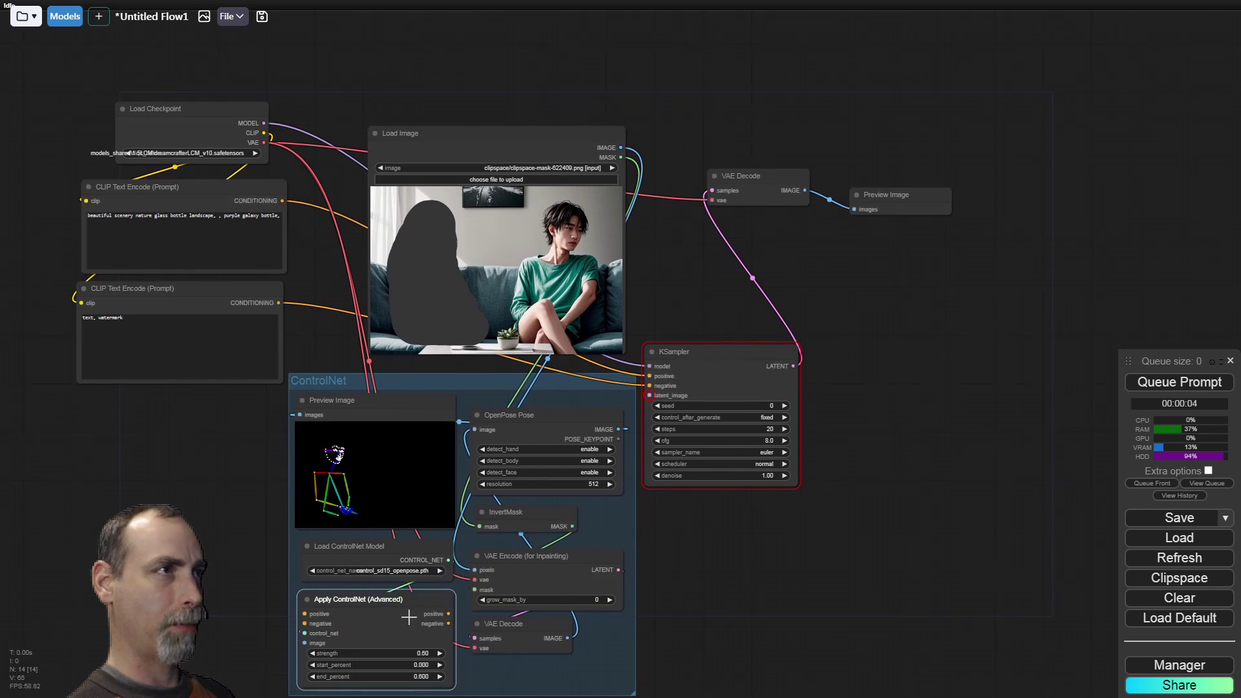
{"action": "left_click_drag", "start_coordinate": [649, 376], "coordinate": [304, 614]}
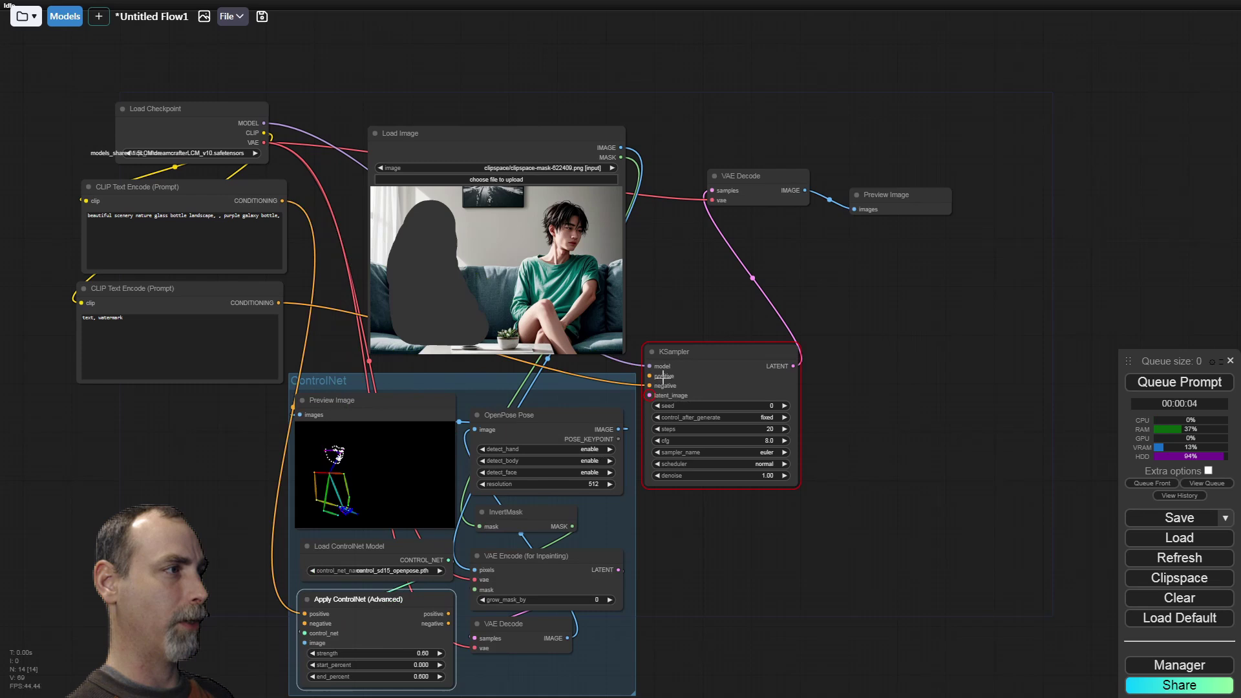
{"action": "left_click_drag", "start_coordinate": [650, 385], "coordinate": [304, 624]}
{"action": "left_click_drag", "start_coordinate": [448, 613], "coordinate": [648, 375]}
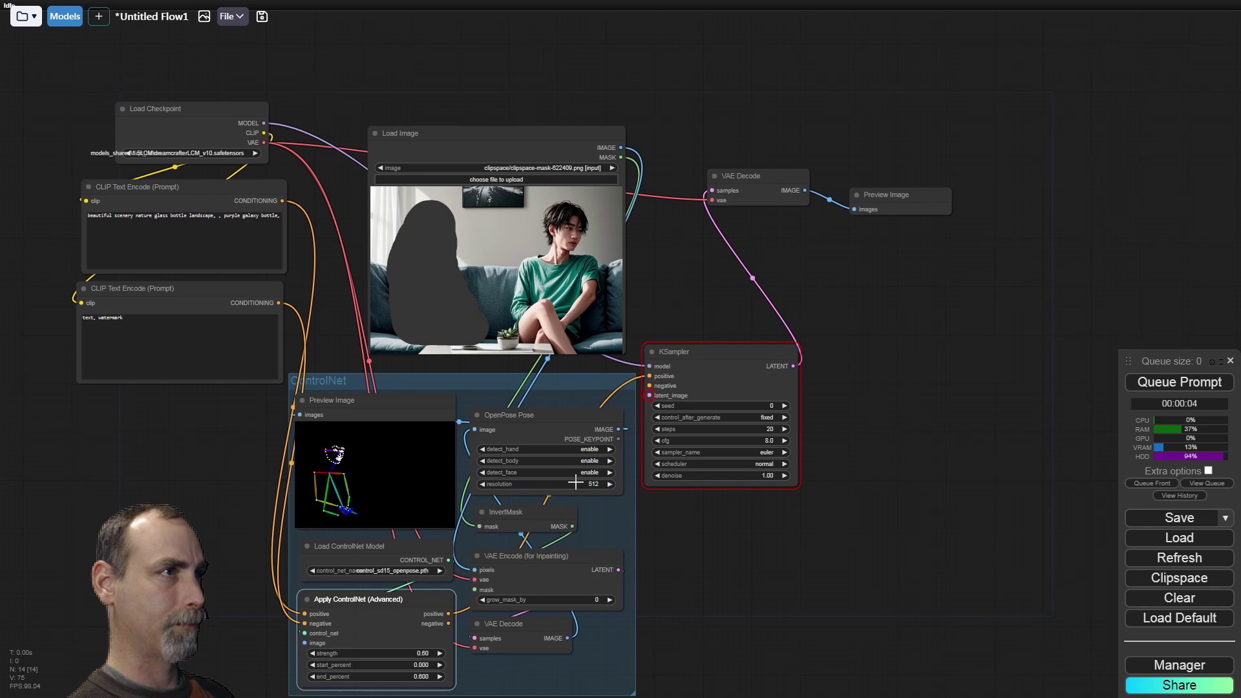
{"action": "left_click_drag", "start_coordinate": [449, 623], "coordinate": [649, 386]}
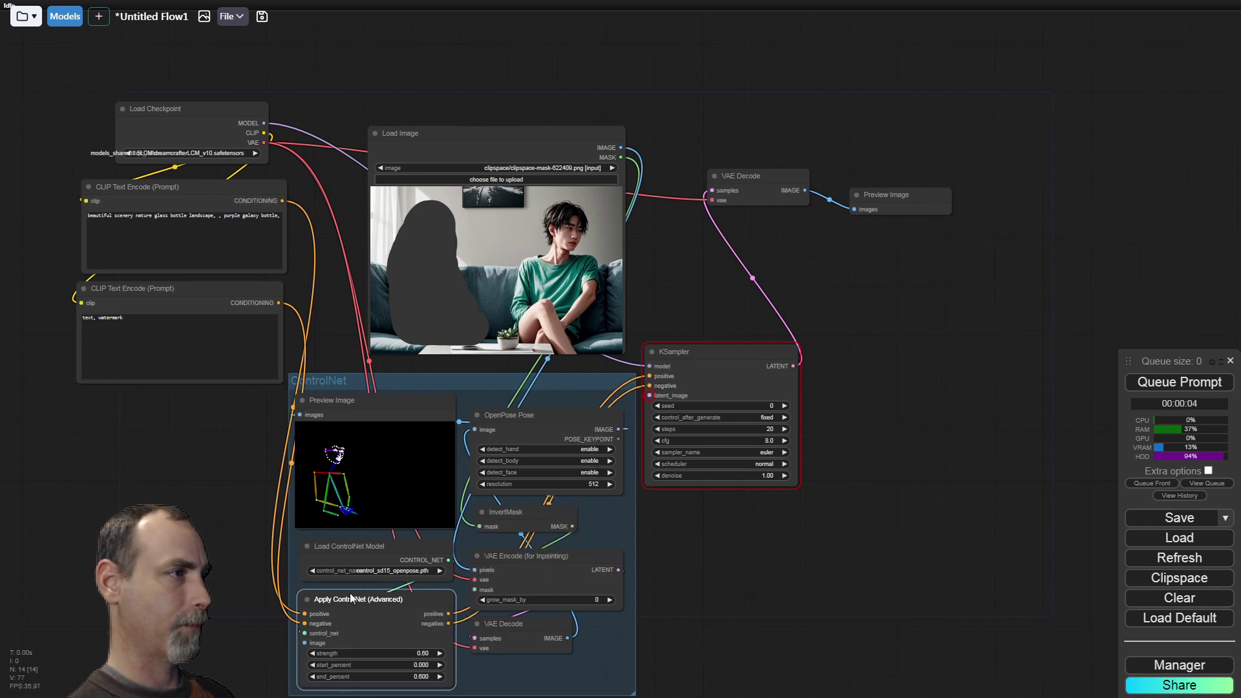
Connect the OpenPose Pose image output to the Apply ControlNet (Advanced) image input and slightly reposition the pose preview node.
{"action": "left_click_drag", "start_coordinate": [220, 553], "coordinate": [218, 556]}
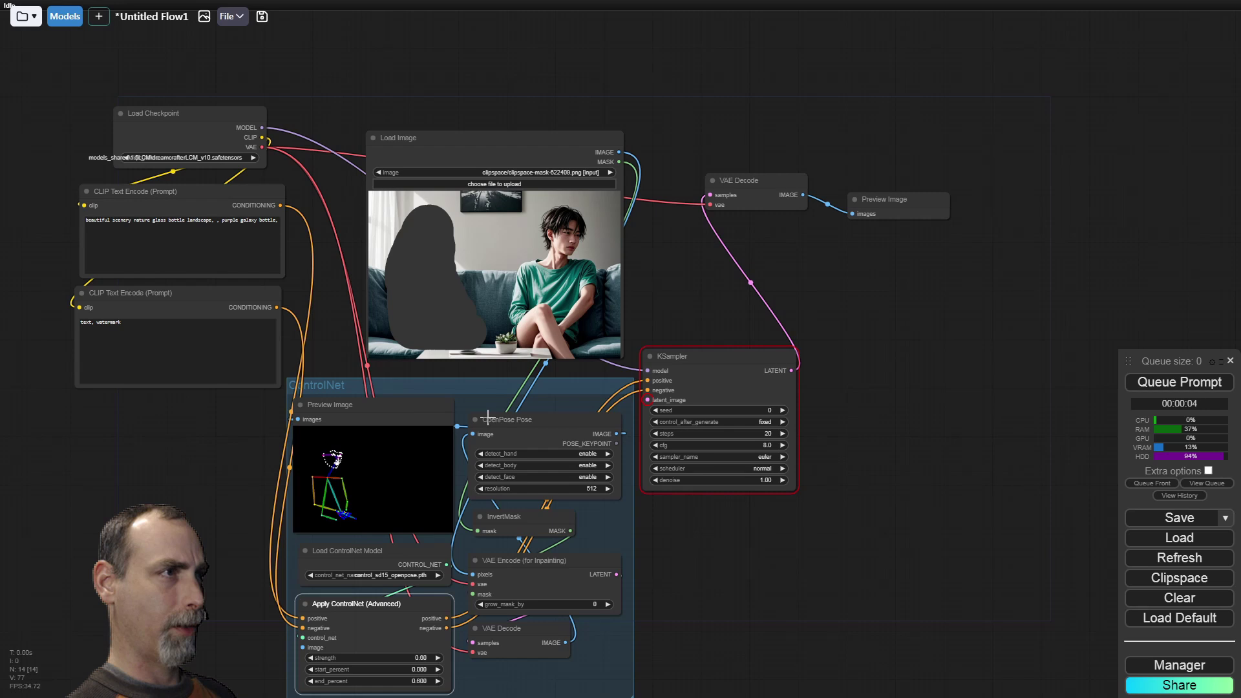
{"action": "left_click", "coordinate": [463, 377]}
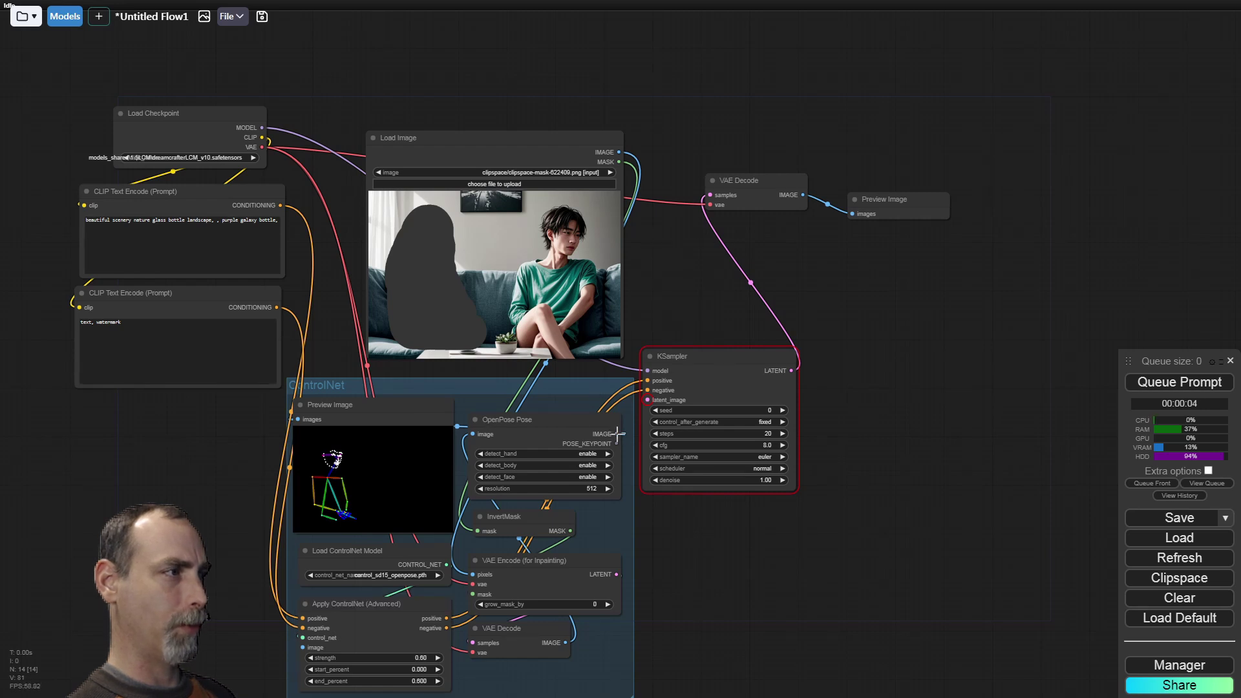
{"action": "left_click_drag", "start_coordinate": [617, 433], "coordinate": [304, 646]}
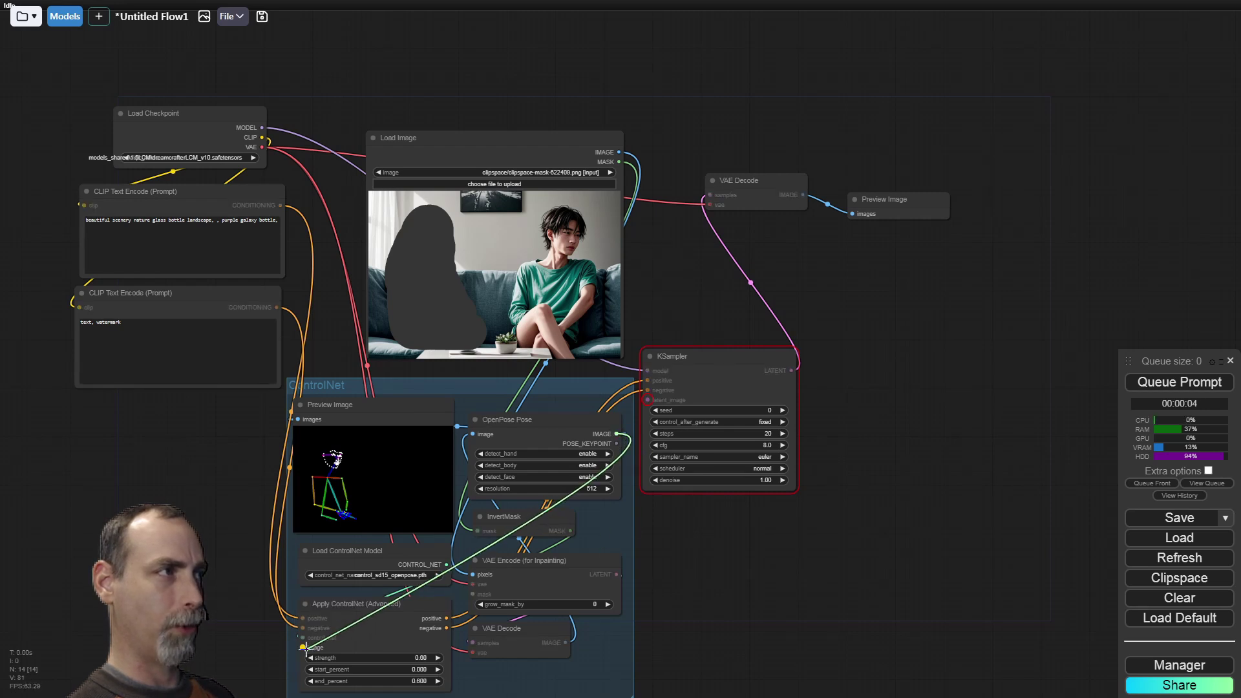
{"action": "mouse_move", "coordinate": [364, 404]}
{"action": "left_mouse_down"}
{"action": "mouse_move", "coordinate": [357, 422]}
{"action": "mouse_move", "coordinate": [367, 410]}
{"action": "left_mouse_up"}
{"action": "left_click", "coordinate": [346, 610]}
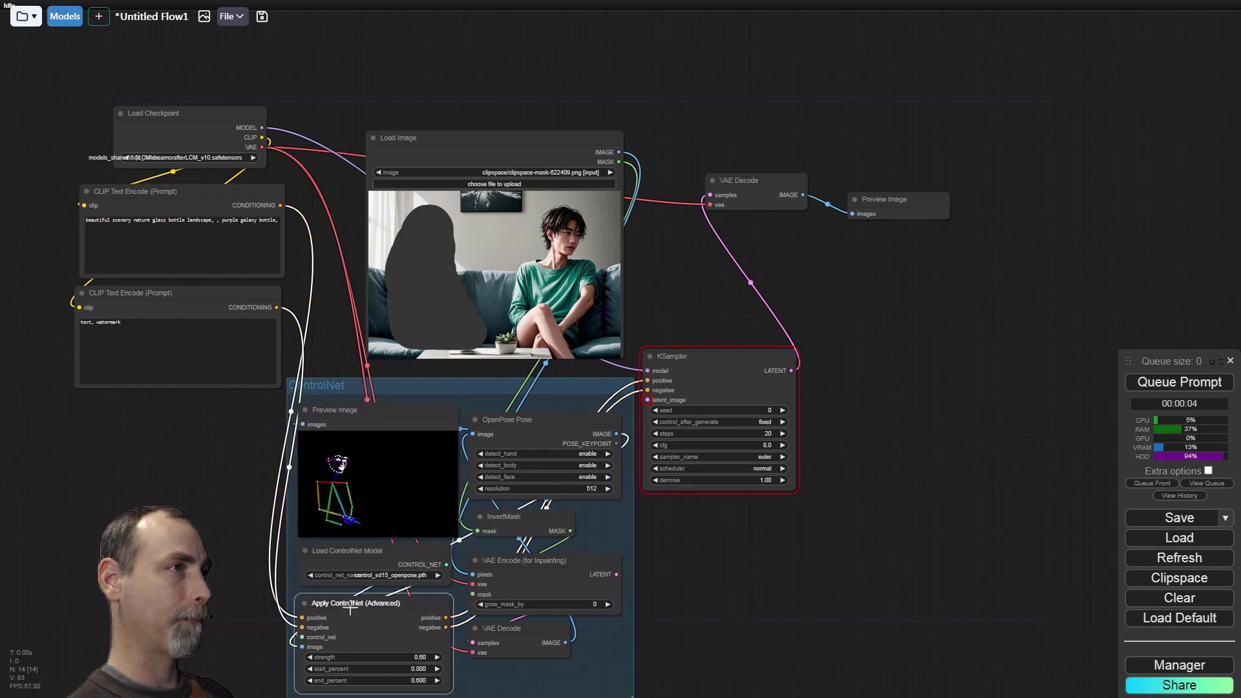
Add a VAE Encode node from the Load Image node's image output and place it directly beneath the KSampler.
{"action": "left_click_drag", "start_coordinate": [620, 148], "coordinate": [543, 168]}
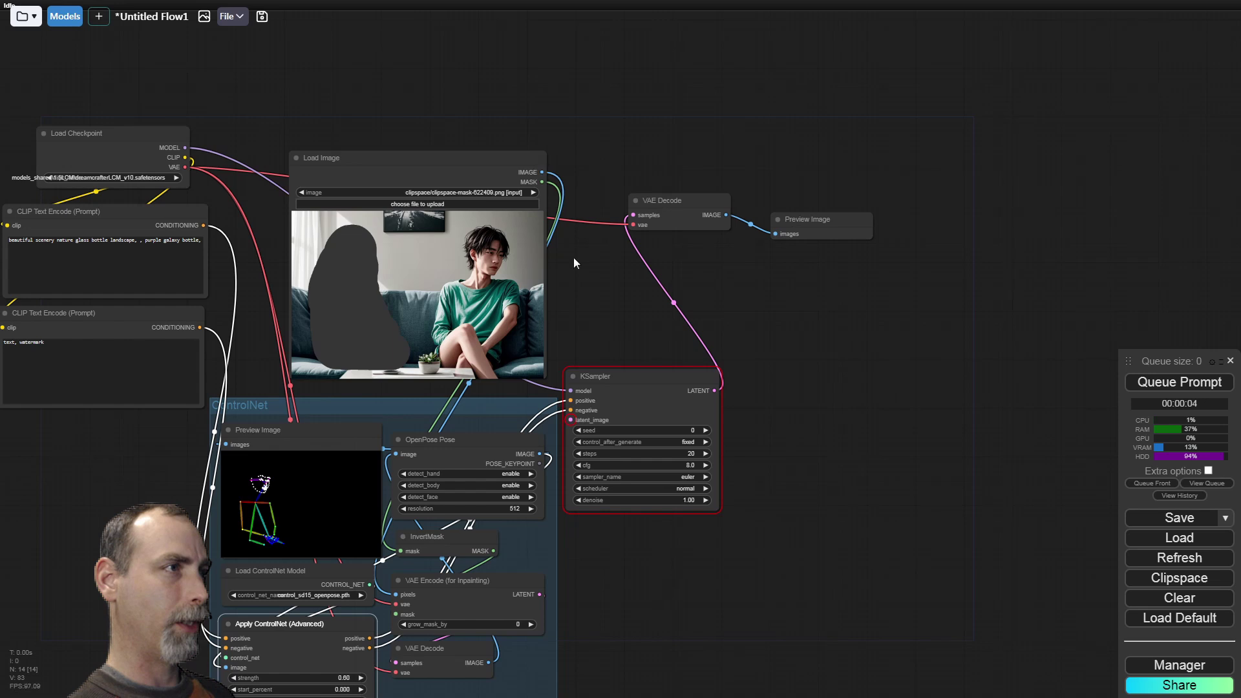
{"action": "left_click_drag", "start_coordinate": [542, 172], "coordinate": [593, 546]}
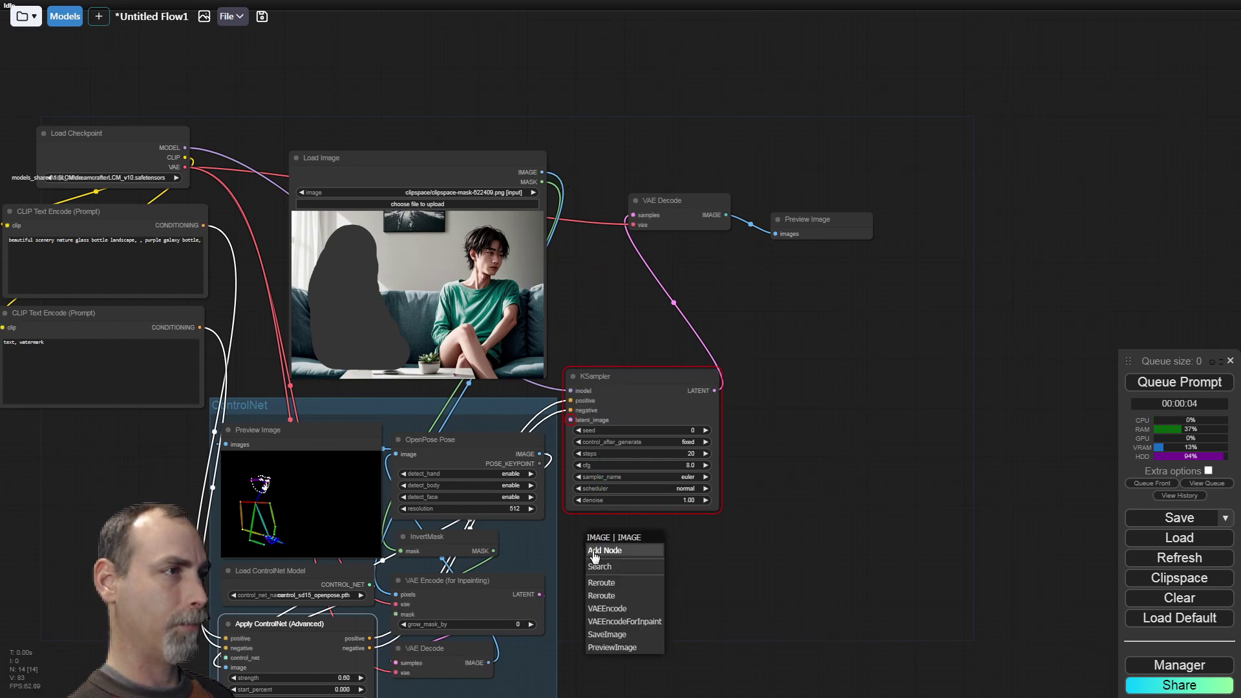
{"action": "left_click", "coordinate": [607, 609]}
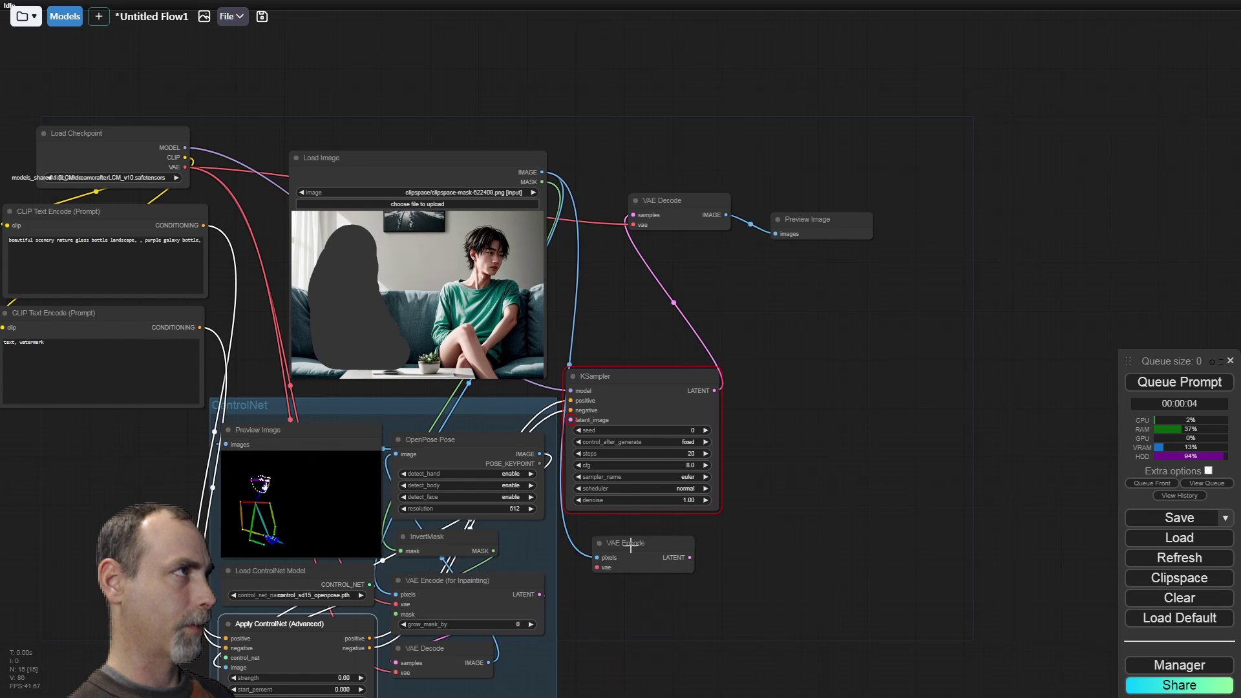
{"action": "left_click_drag", "start_coordinate": [627, 559], "coordinate": [620, 553]}
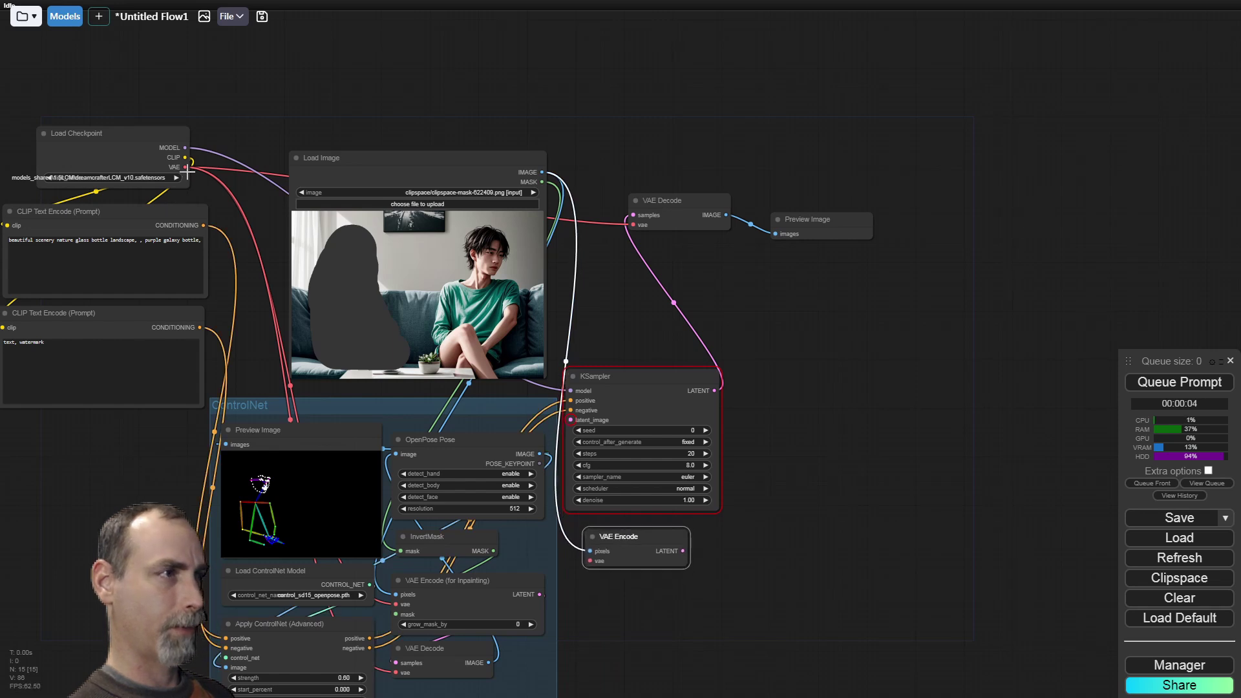
Connect the Load Checkpoint VAE output to the vae input of the VAE Encode node beneath the KSampler.
{"action": "left_click_drag", "start_coordinate": [185, 167], "coordinate": [590, 561]}
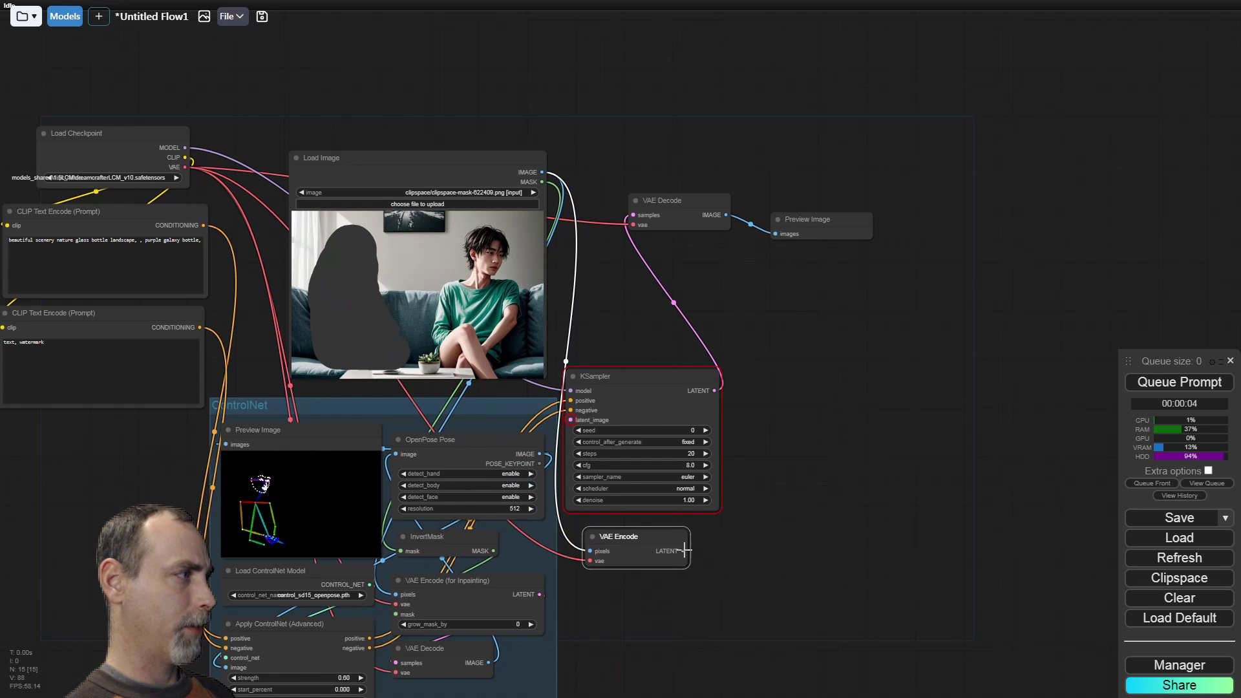
{"action": "left_click_drag", "start_coordinate": [684, 550], "coordinate": [704, 560]}
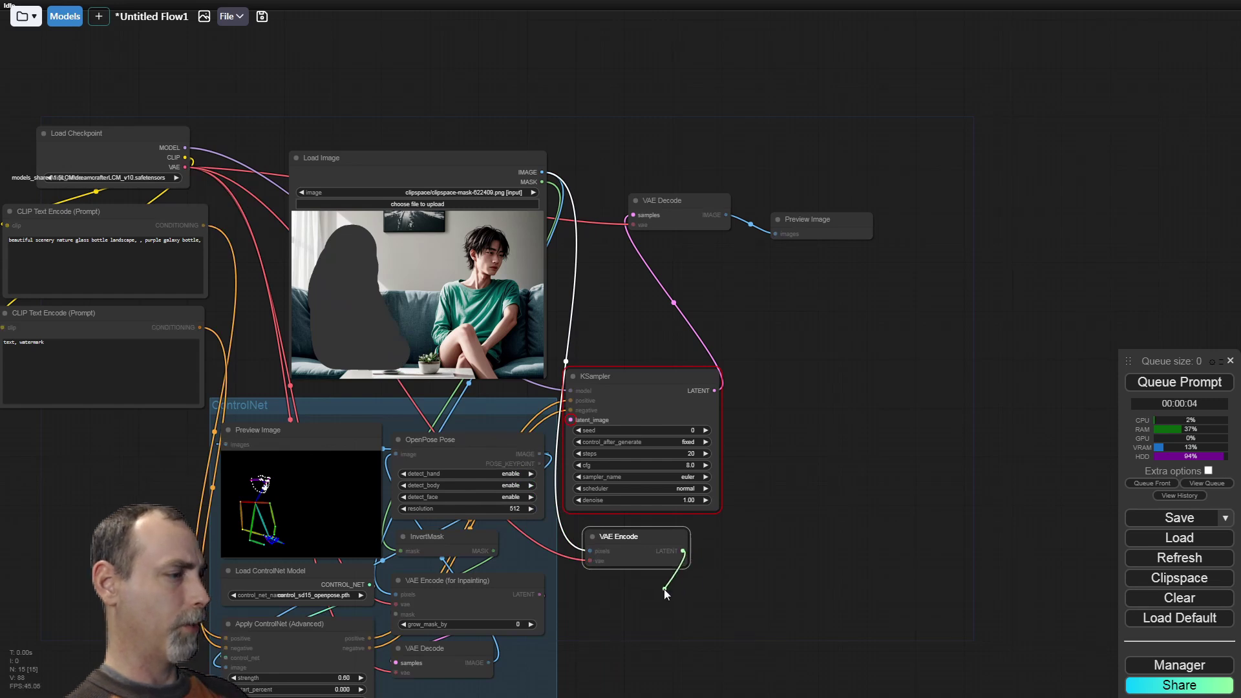
{"action": "left_click_drag", "start_coordinate": [598, 598], "coordinate": [588, 599]}
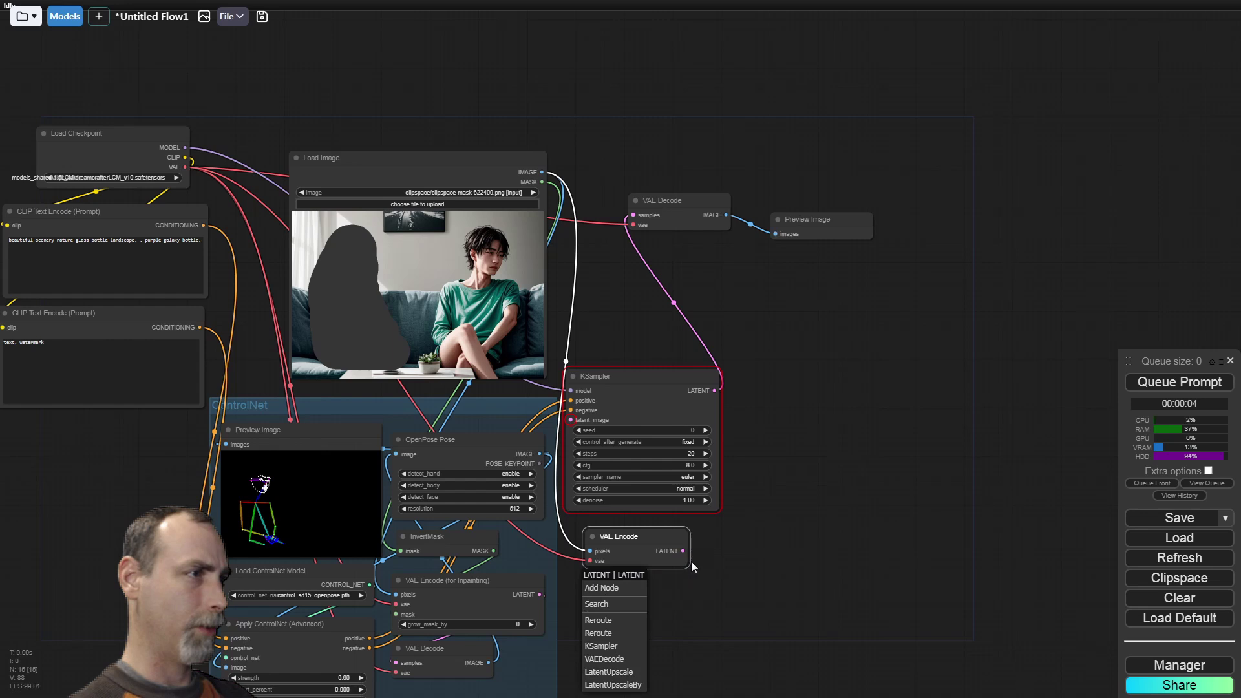
{"action": "left_click", "coordinate": [671, 602]}
Add a Set Latent Noise Mask node by searching for "noise mas" and place it directly beneath the VAE Encode node.
{"action": "double_click", "coordinate": [609, 609]}
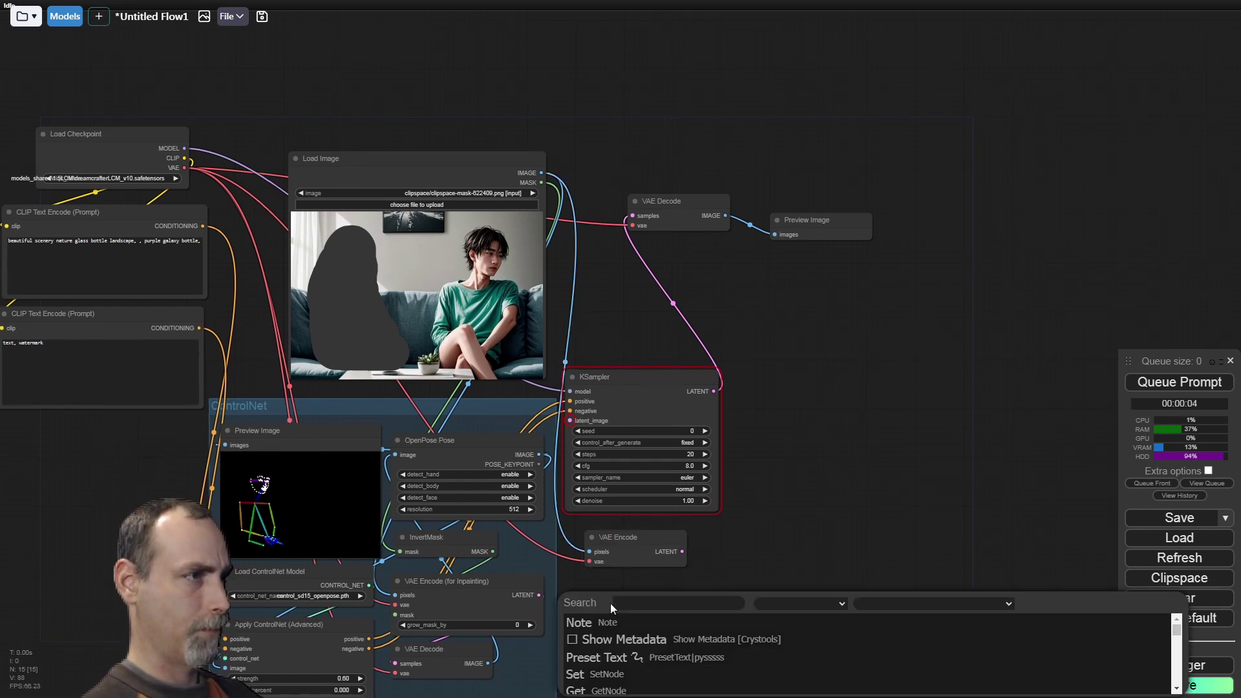
{"action": "type", "text": "noise mas"}
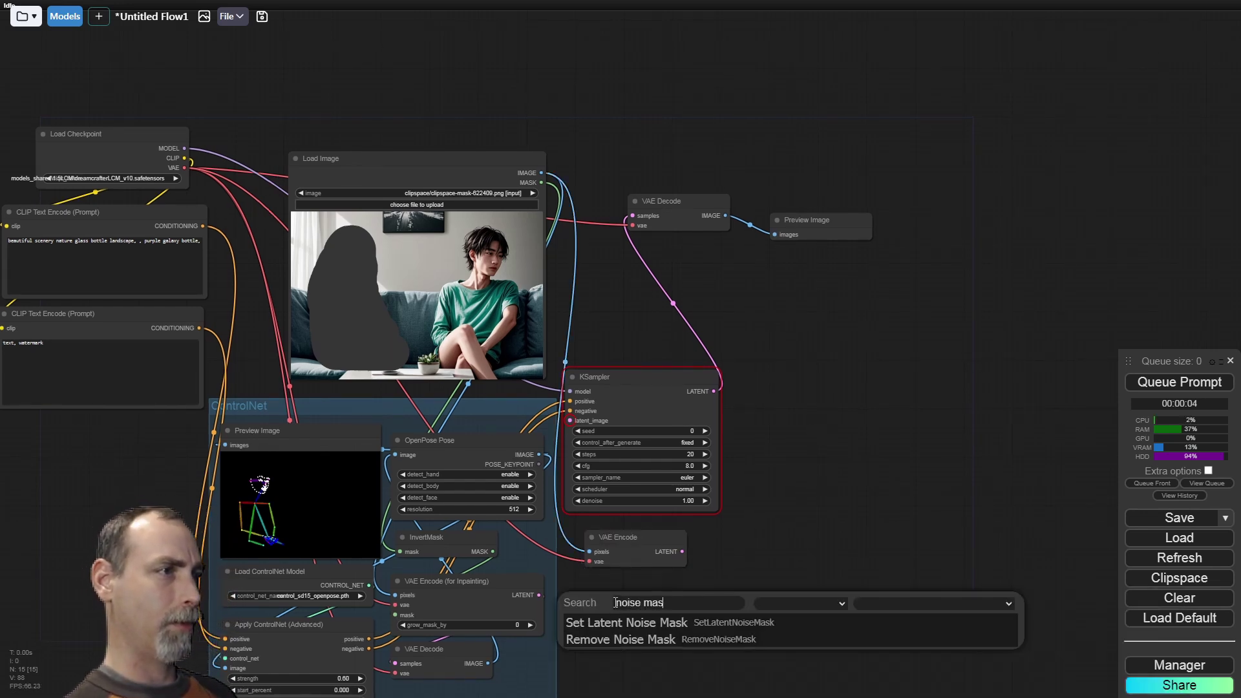
{"action": "left_click", "coordinate": [607, 623]}
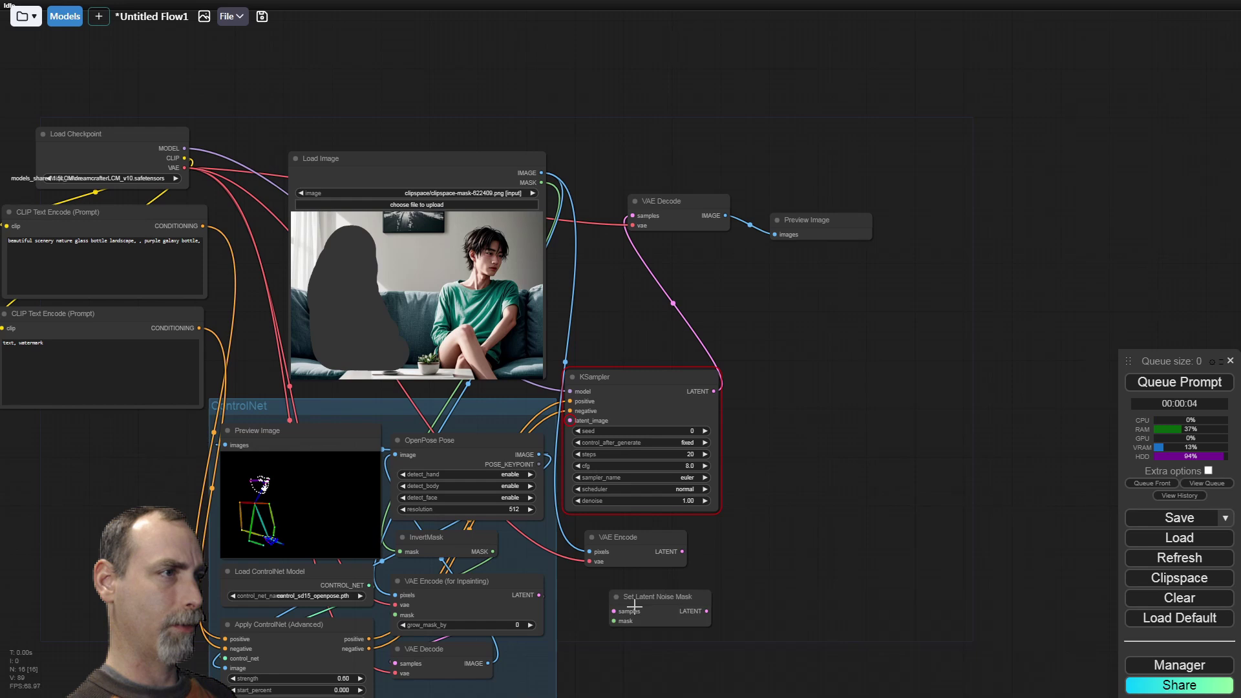
{"action": "left_click_drag", "start_coordinate": [631, 596], "coordinate": [611, 585]}
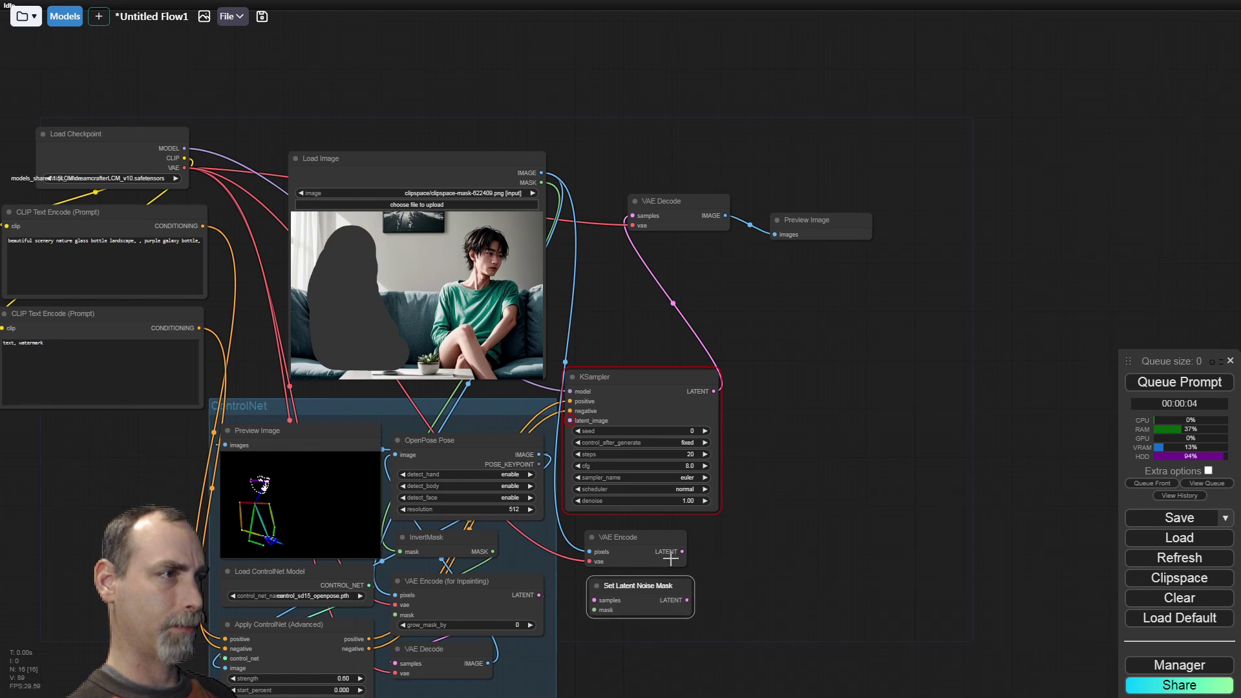
Connect the VAE Encode latent and Load Image mask to Set Latent Noise Mask, and its LATENT output to the KSampler's latent_image.
{"action": "left_click_drag", "start_coordinate": [681, 551], "coordinate": [595, 600]}
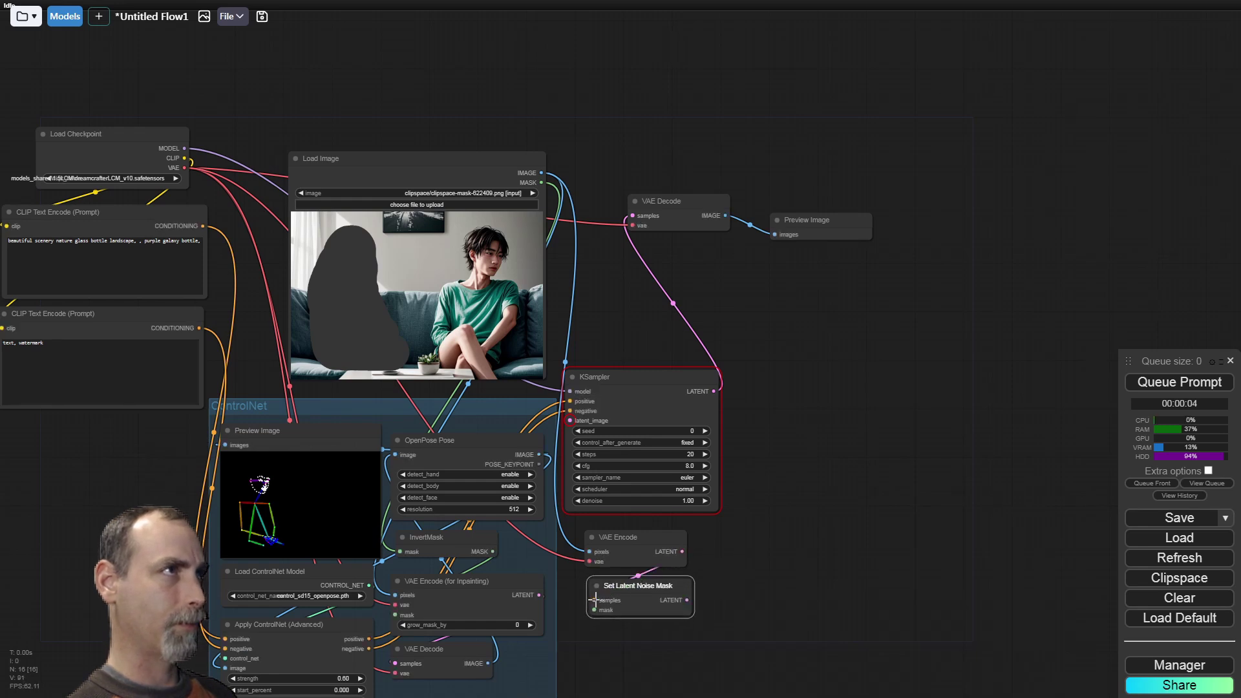
{"action": "left_click_drag", "start_coordinate": [541, 183], "coordinate": [595, 610]}
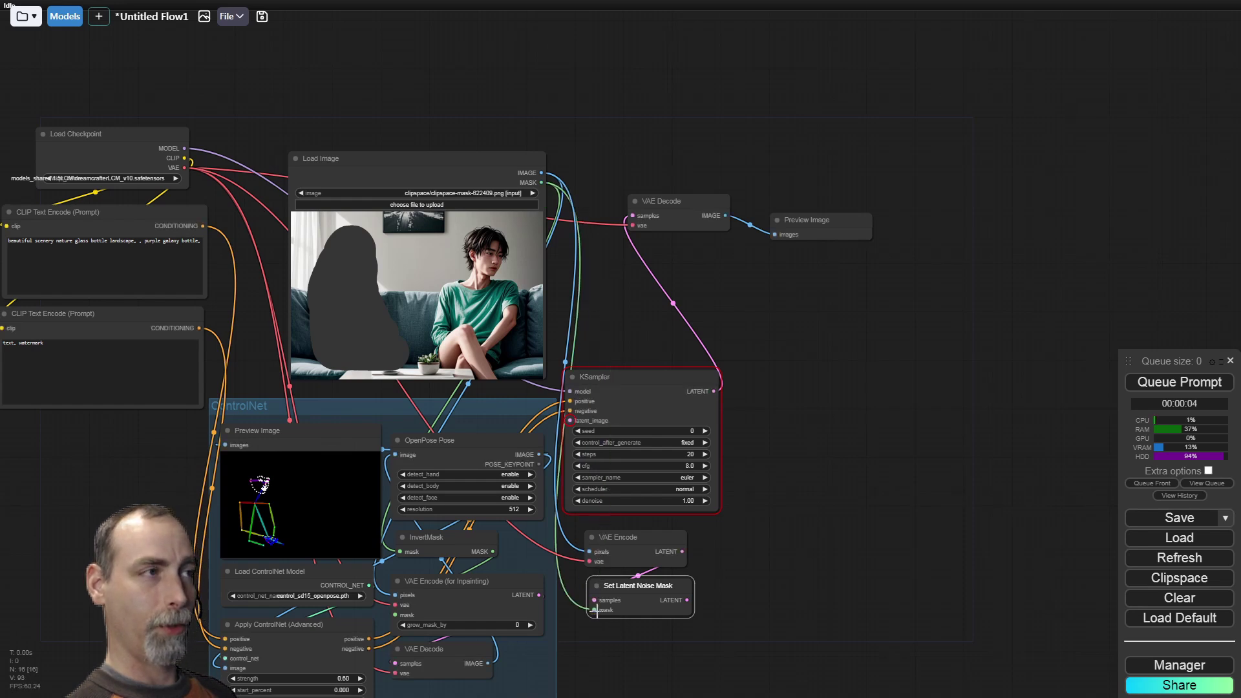
{"action": "left_click", "coordinate": [635, 538]}
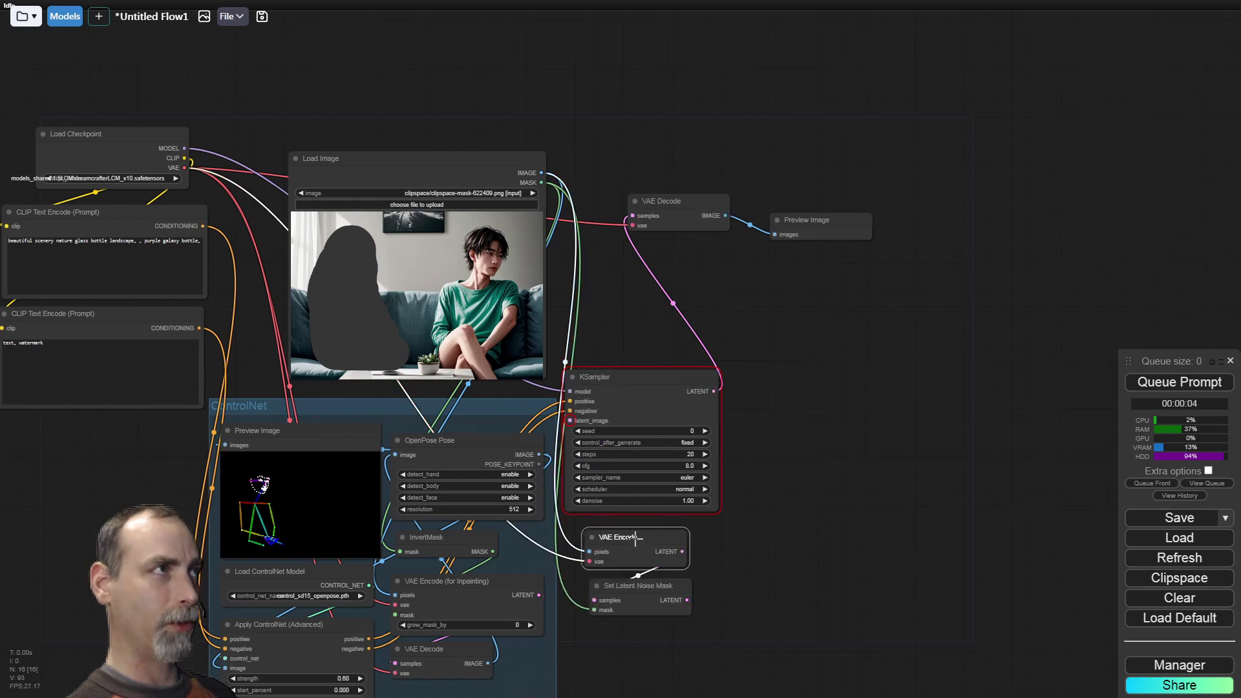
{"action": "left_click", "coordinate": [433, 159]}
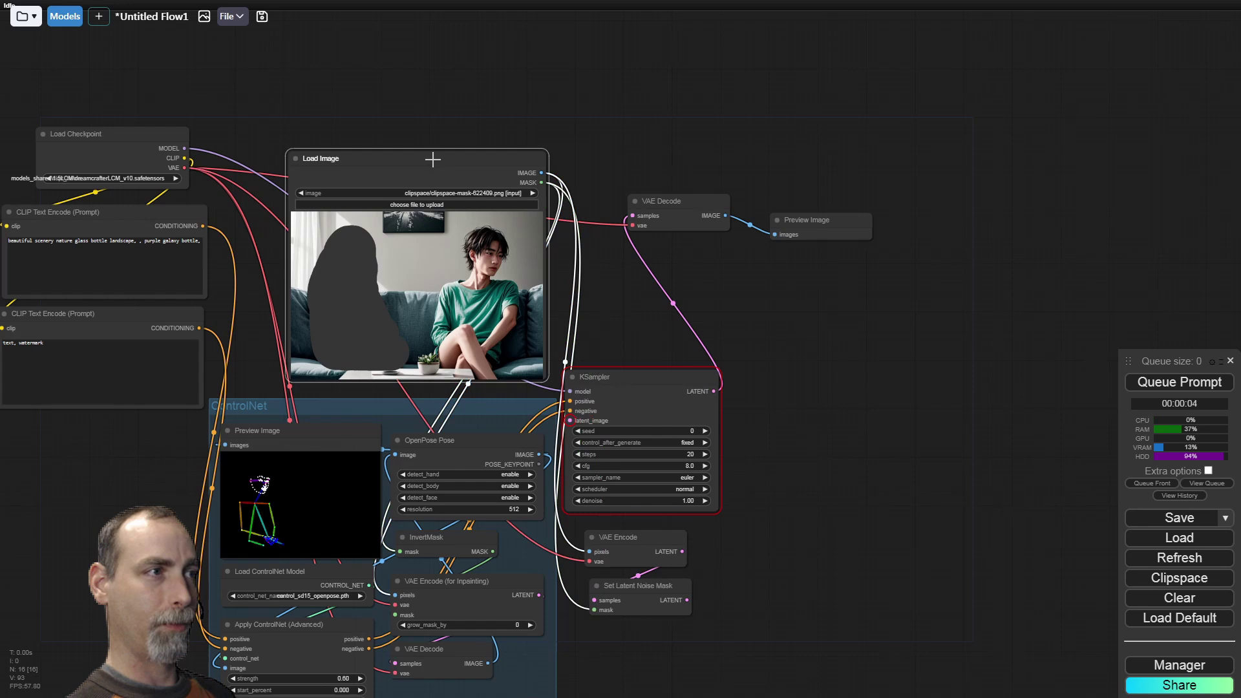
{"action": "left_click", "coordinate": [628, 537]}
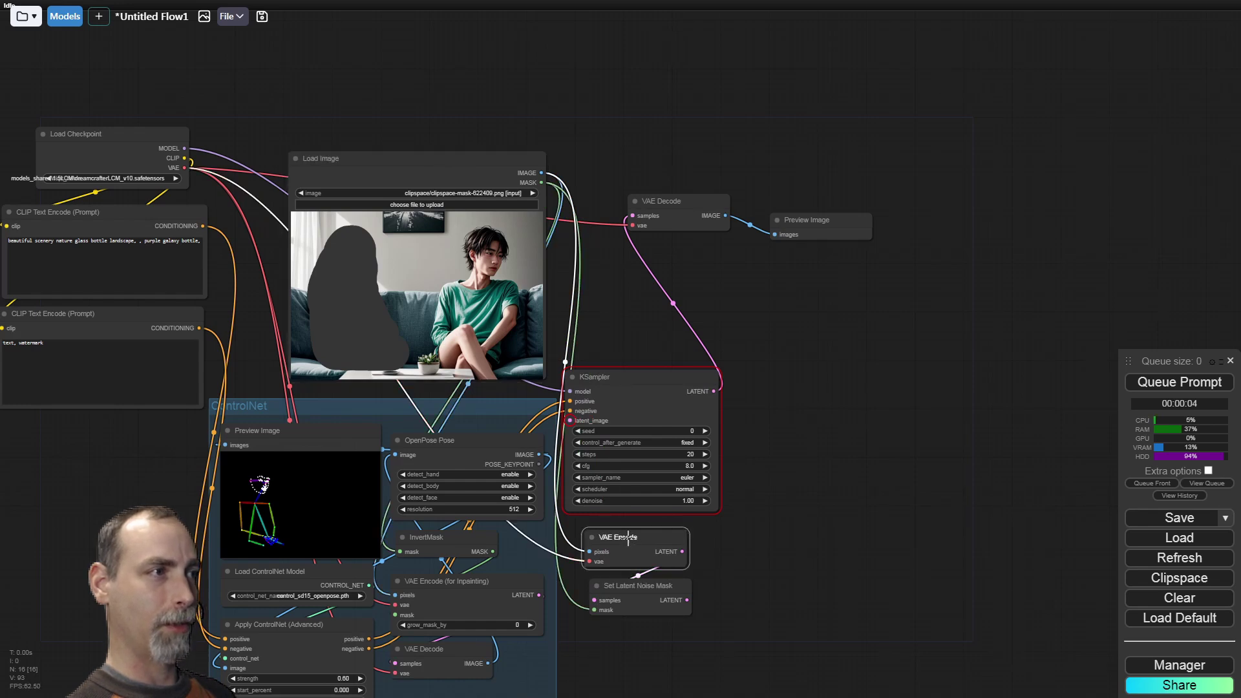
{"action": "left_click", "coordinate": [618, 585]}
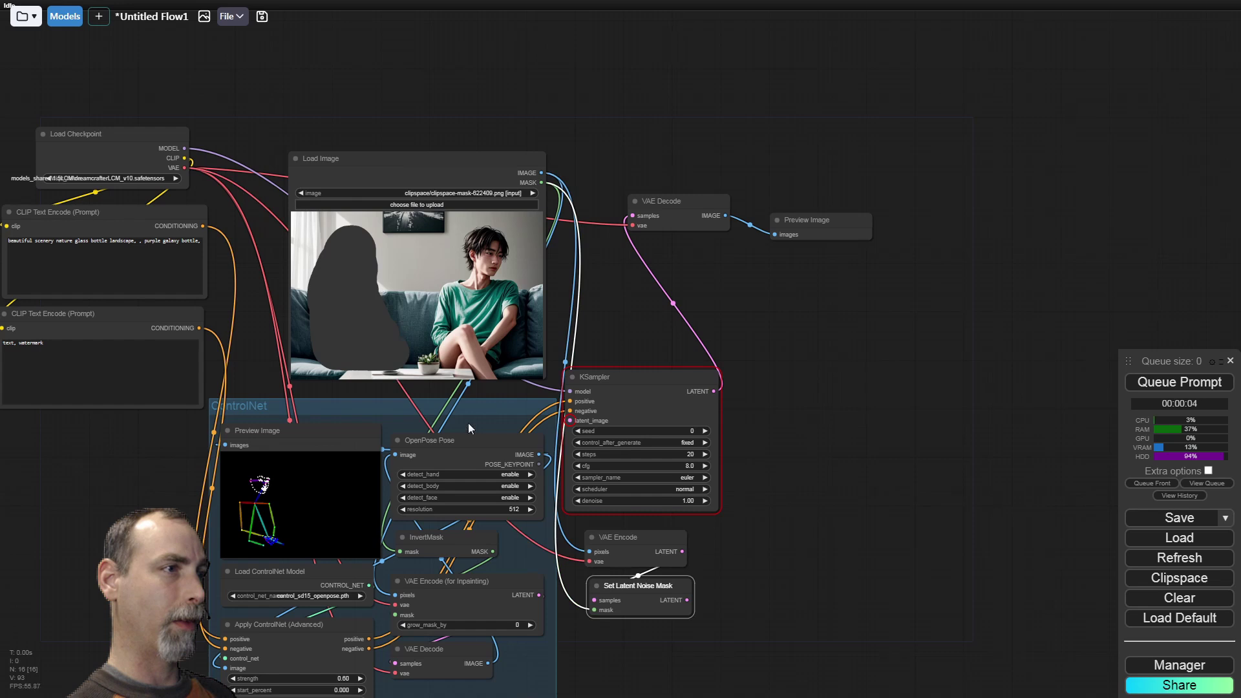
{"action": "left_click_drag", "start_coordinate": [685, 599], "coordinate": [571, 421]}
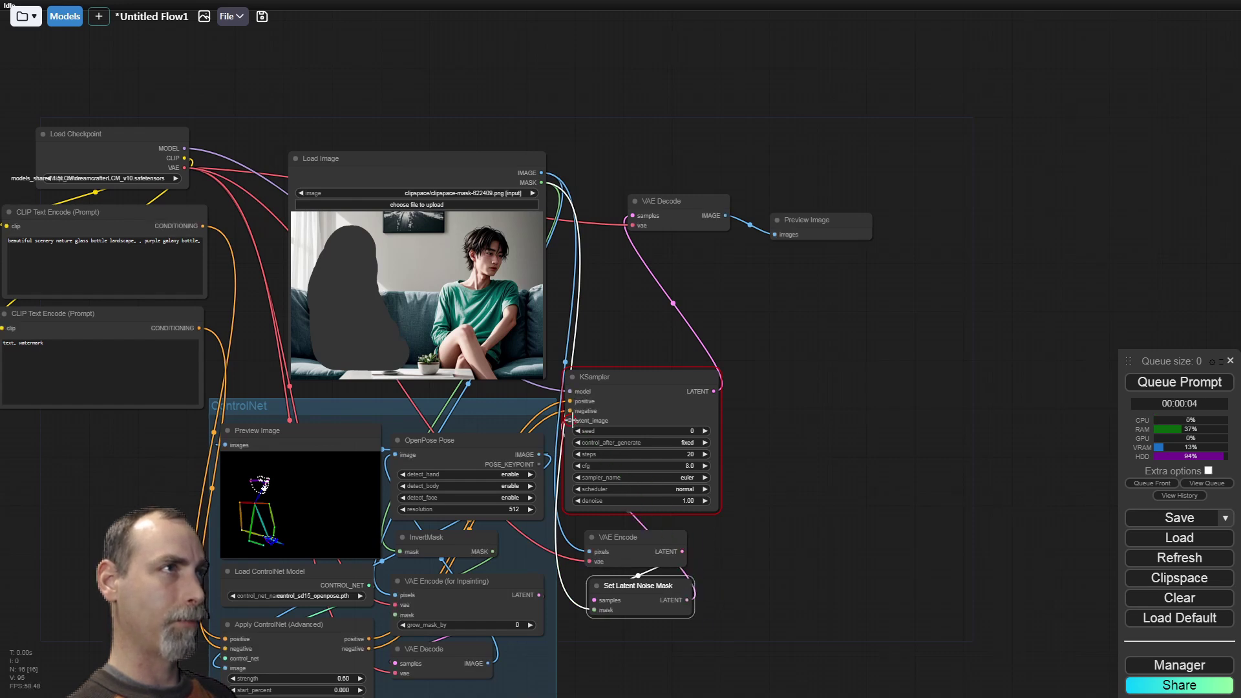
Move the output VAE Decode node beneath Set Latent Noise Mask and its Preview Image node beside Load Image, above the KSampler.
{"action": "left_click_drag", "start_coordinate": [672, 201], "coordinate": [638, 639]}
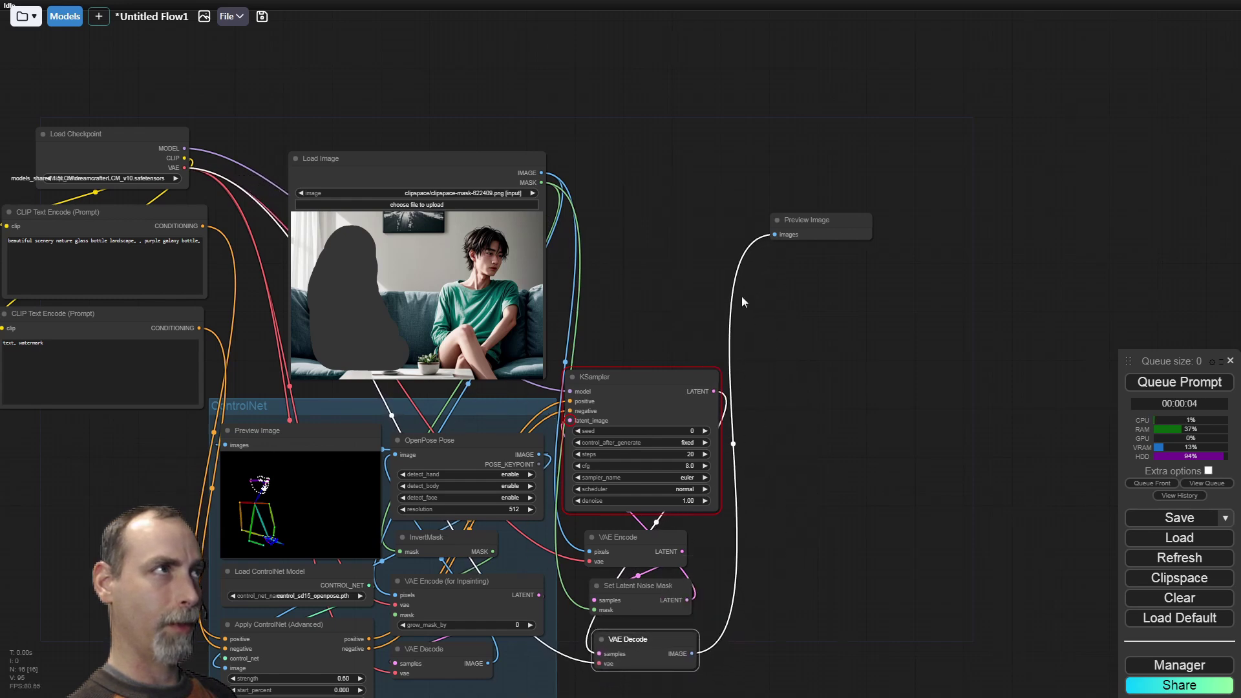
{"action": "left_click_drag", "start_coordinate": [809, 214], "coordinate": [600, 160]}
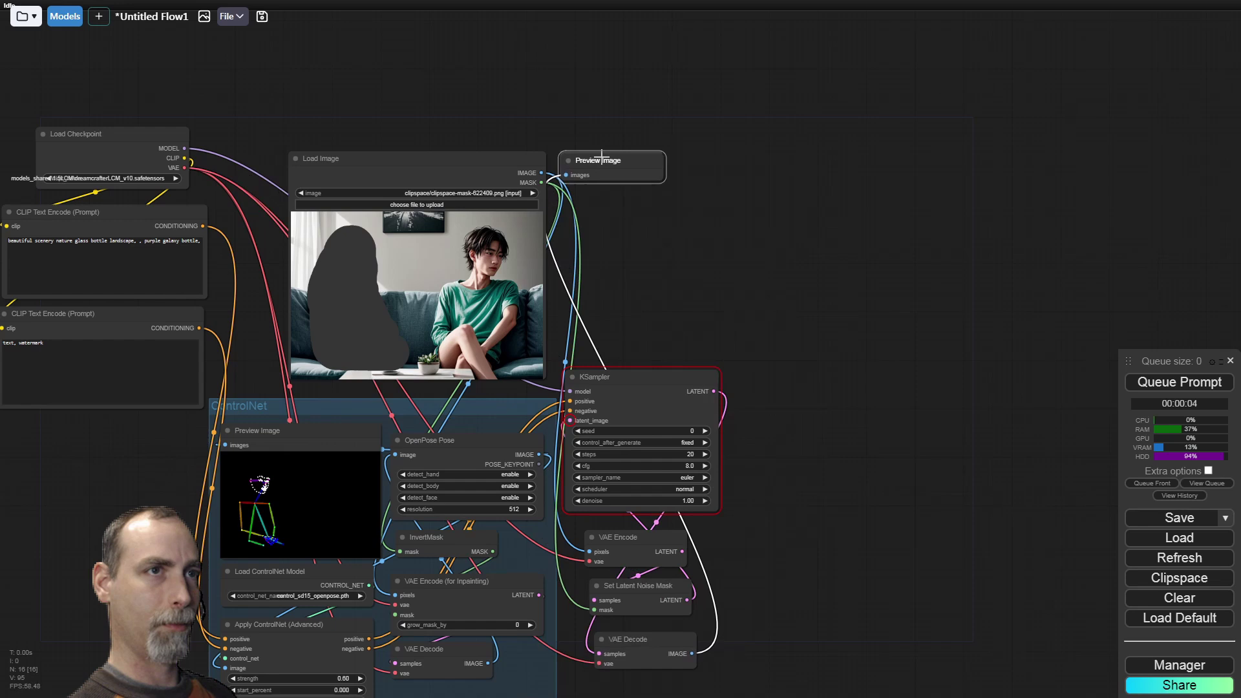
{"action": "left_click", "coordinate": [885, 254]}
Run the workflow and enlarge the output Preview Image node to about the Load Image node's size to inspect the result.
{"action": "key", "text": "ctrl+Return"}
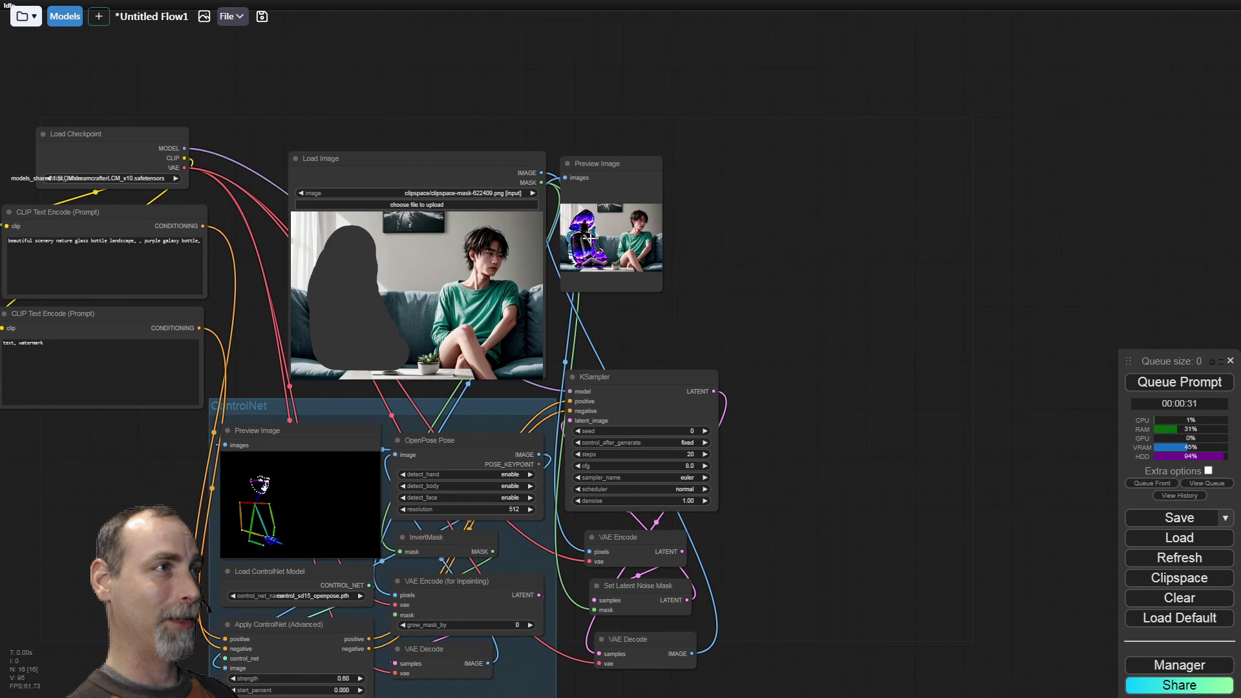
{"action": "left_click_drag", "start_coordinate": [667, 292], "coordinate": [809, 385]}
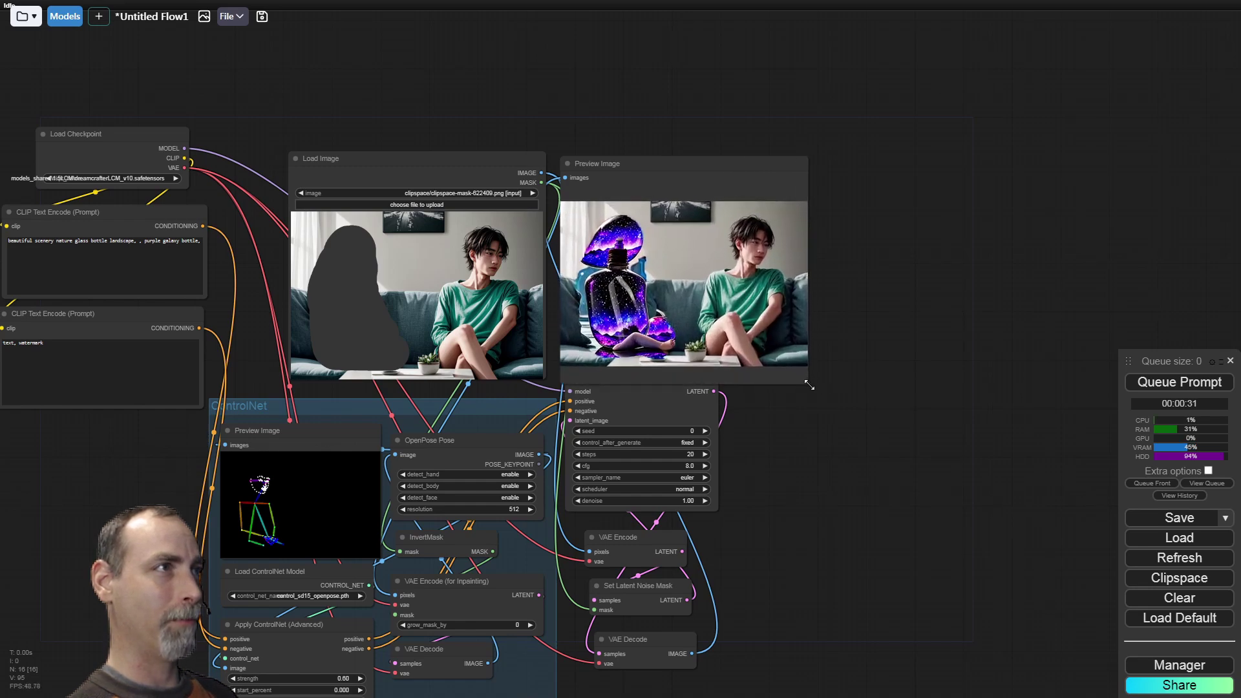
{"action": "scroll", "coordinate": [630, 285], "scroll_direction": "up", "scroll_amount": 5}
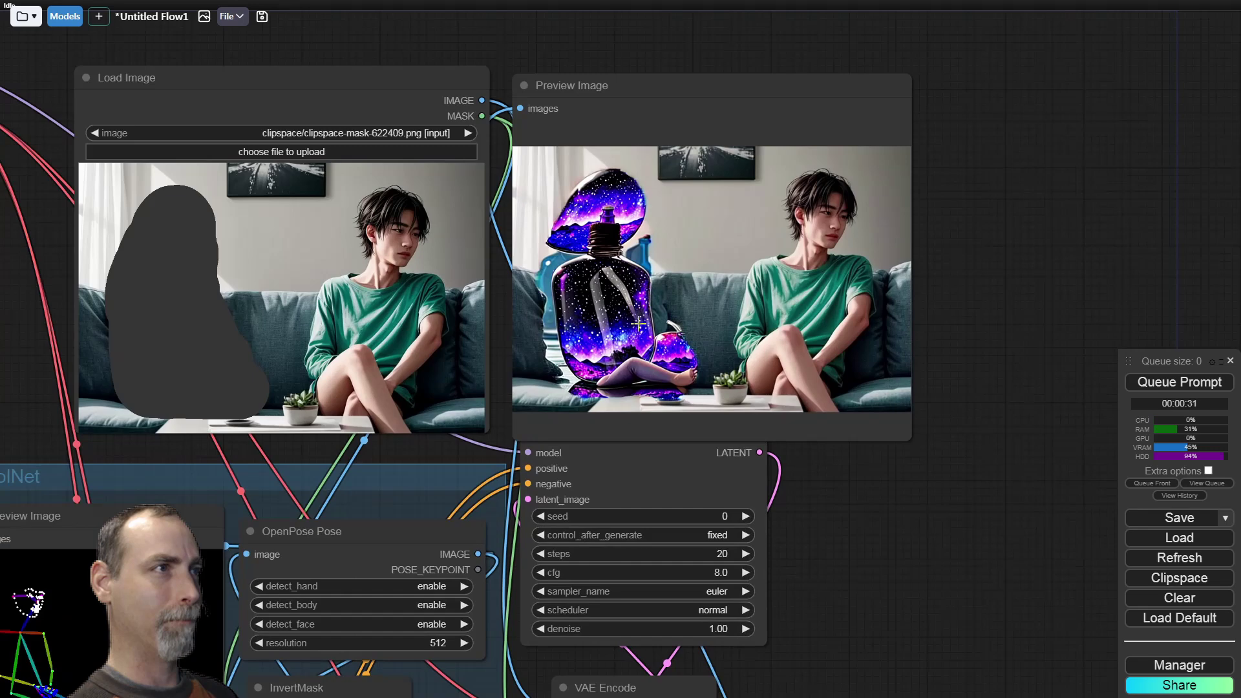
{"action": "scroll", "coordinate": [640, 359], "scroll_direction": "down", "scroll_amount": 5}
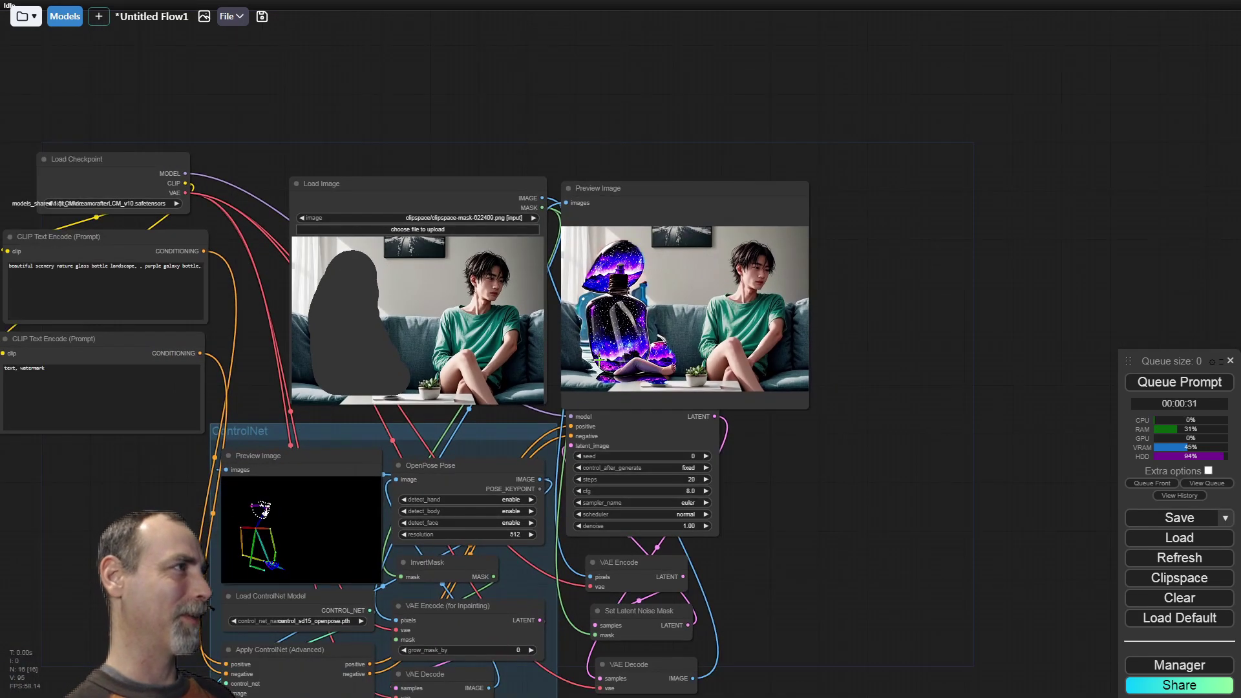
Replace the positive prompt with "1girl, blonde, sitting on a couch" and run the workflow.
{"action": "left_click", "coordinate": [118, 268]}
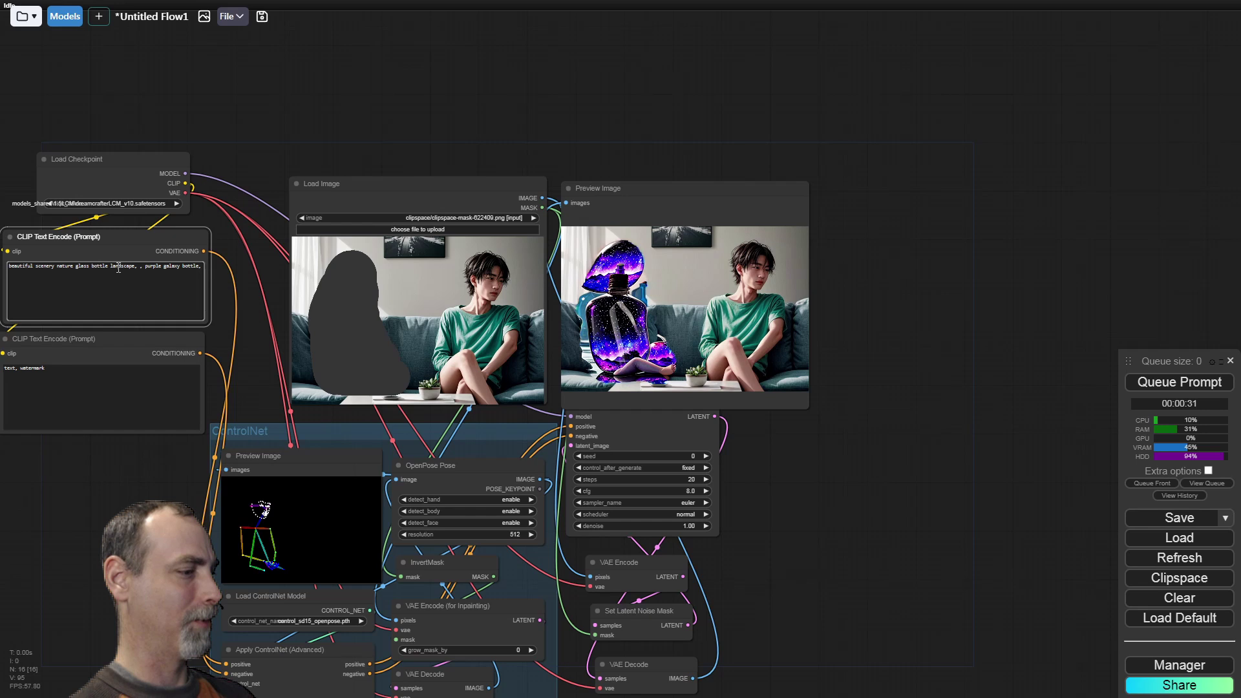
{"action": "key", "text": "ctrl+a"}
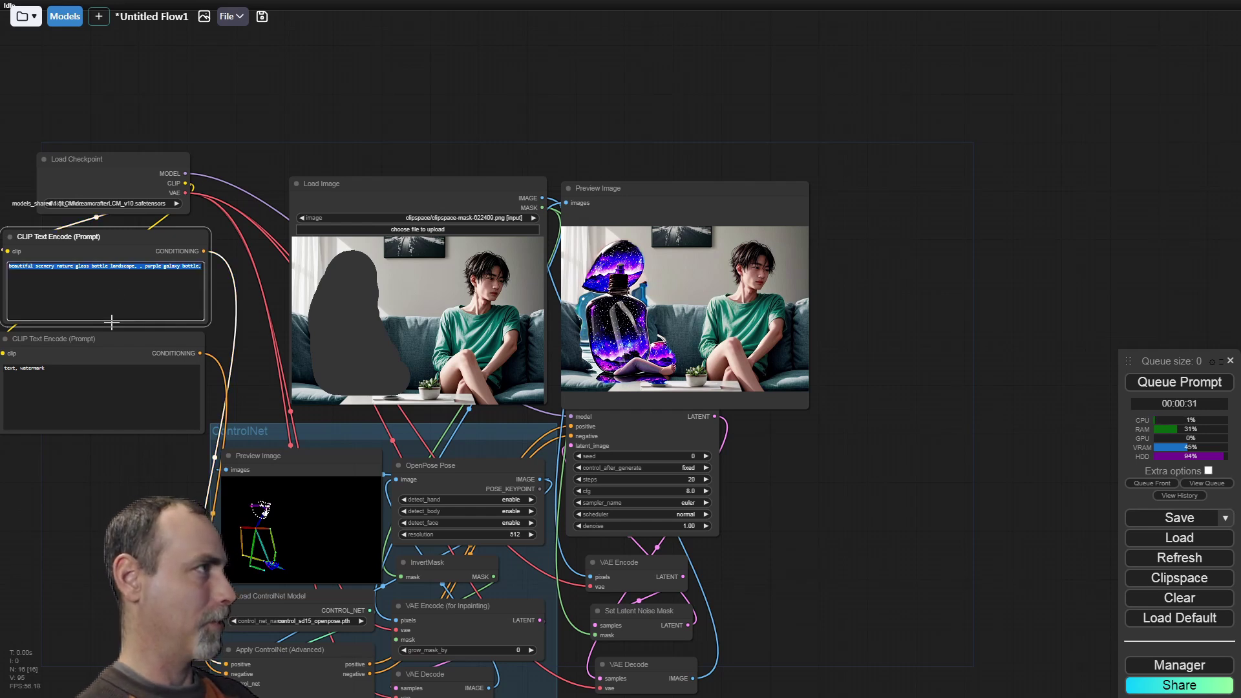
{"action": "type", "text": "1"}
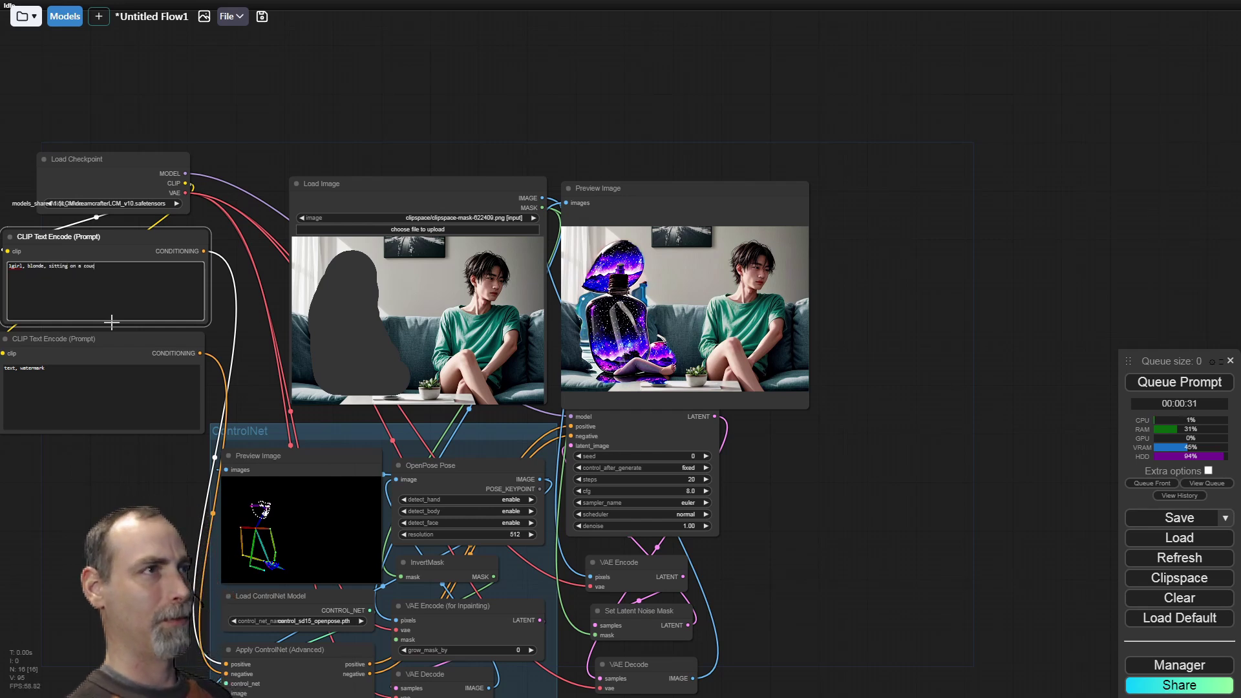
{"action": "left_click", "coordinate": [1130, 382]}
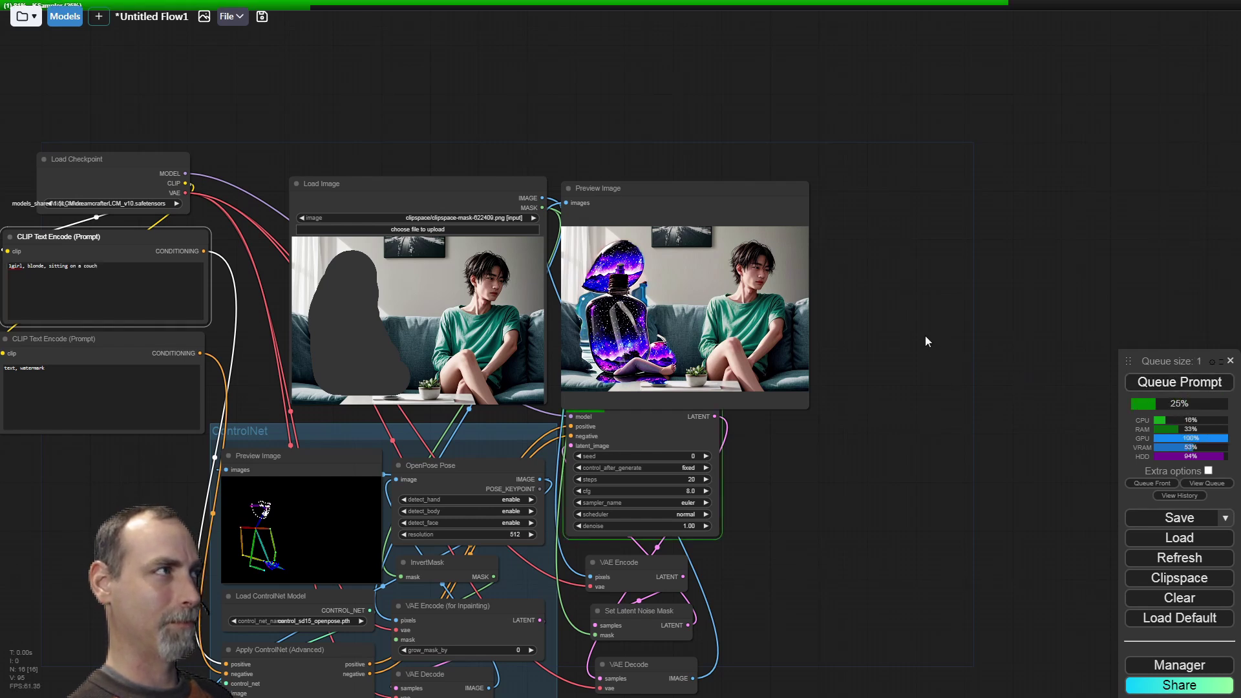
{"action": "left_click_drag", "start_coordinate": [910, 340], "coordinate": [889, 351]}
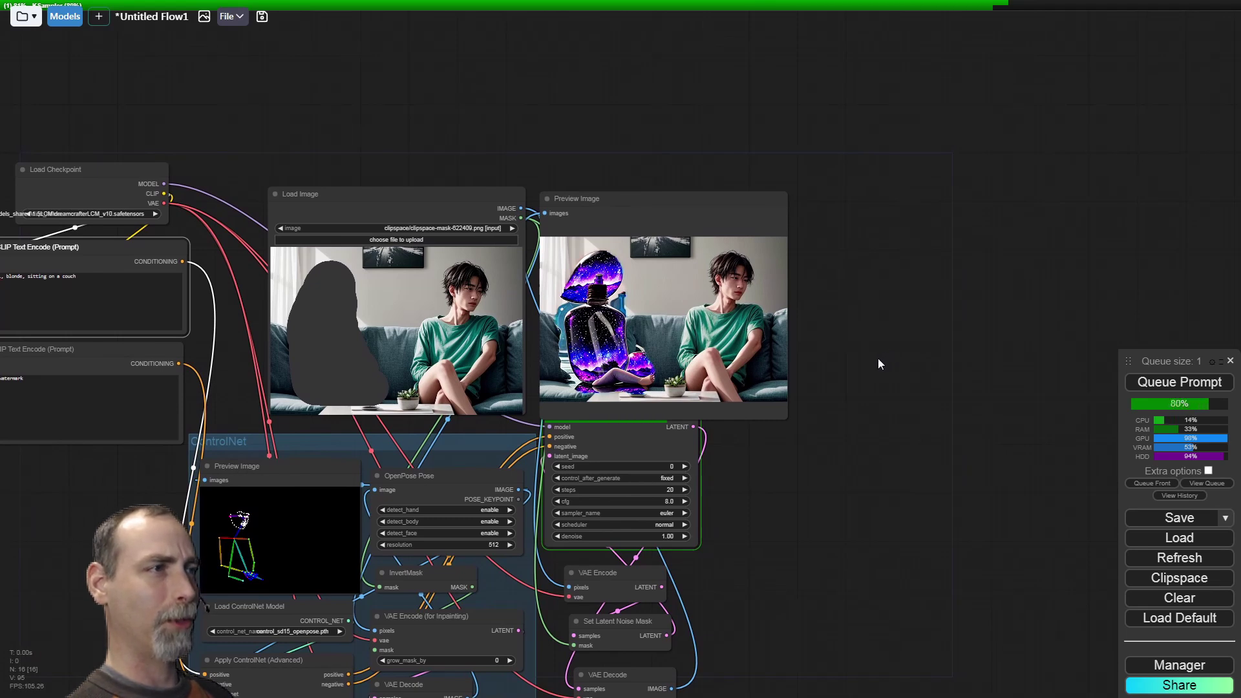
Set the KSampler to 10 steps, cfg 2.0 and the euler_ancestral sampler.
{"action": "left_click", "coordinate": [656, 491]}
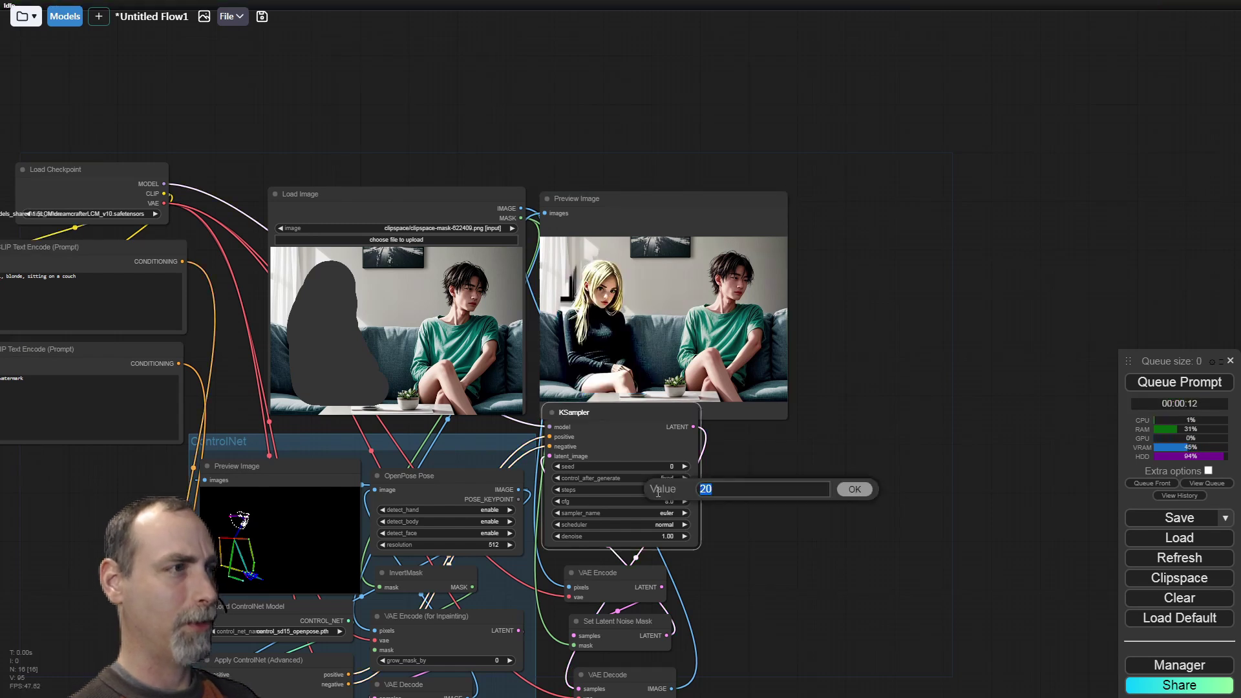
{"action": "key", "text": "Return"}
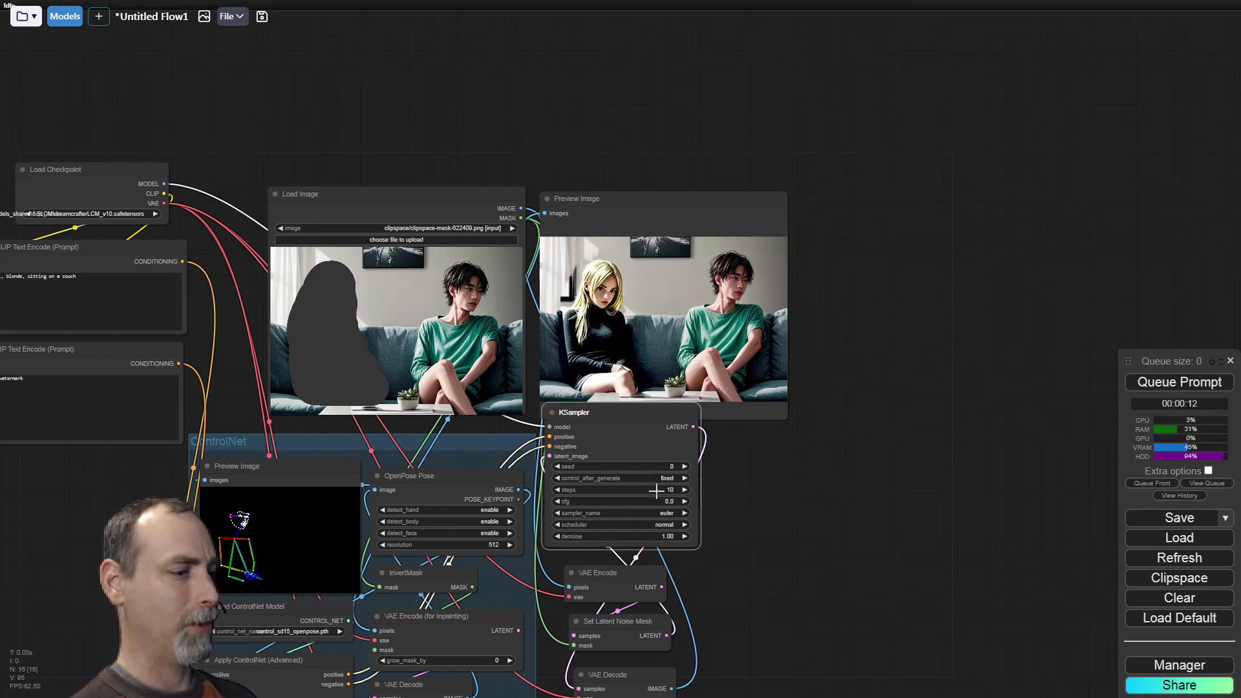
{"action": "left_click", "coordinate": [658, 499]}
{"action": "type", "text": "2"}
{"action": "key", "text": "Return"}
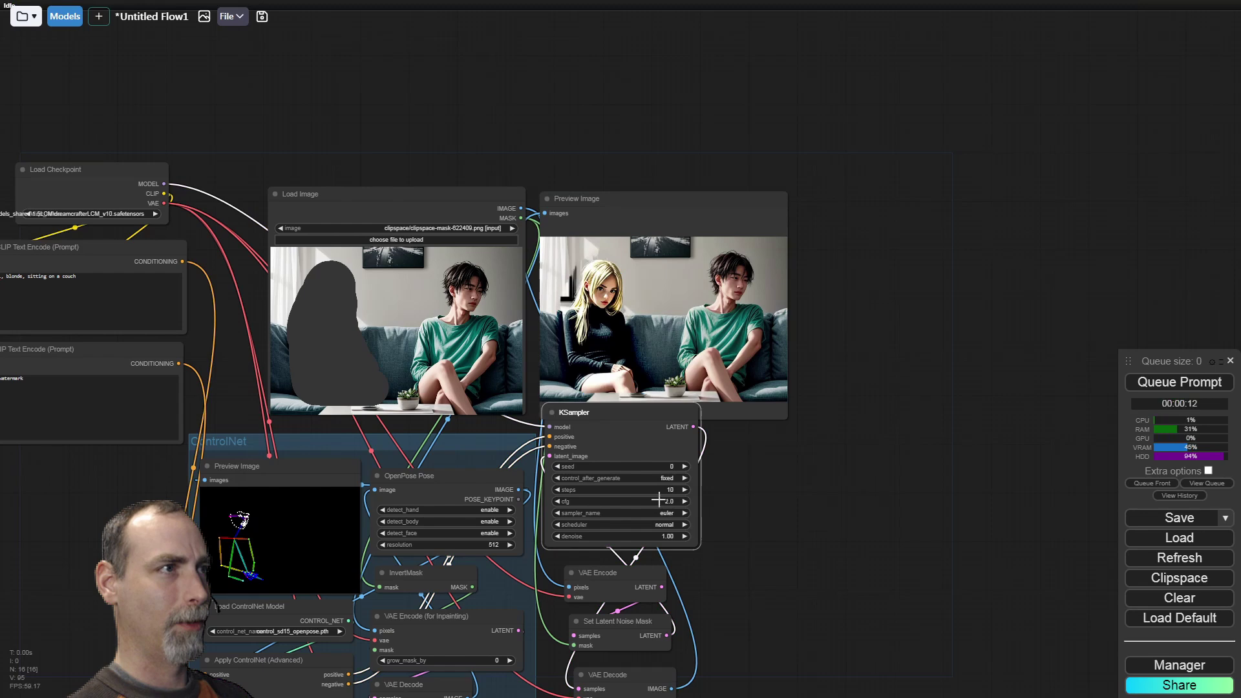
{"action": "left_click", "coordinate": [656, 510]}
{"action": "left_click", "coordinate": [676, 438]}
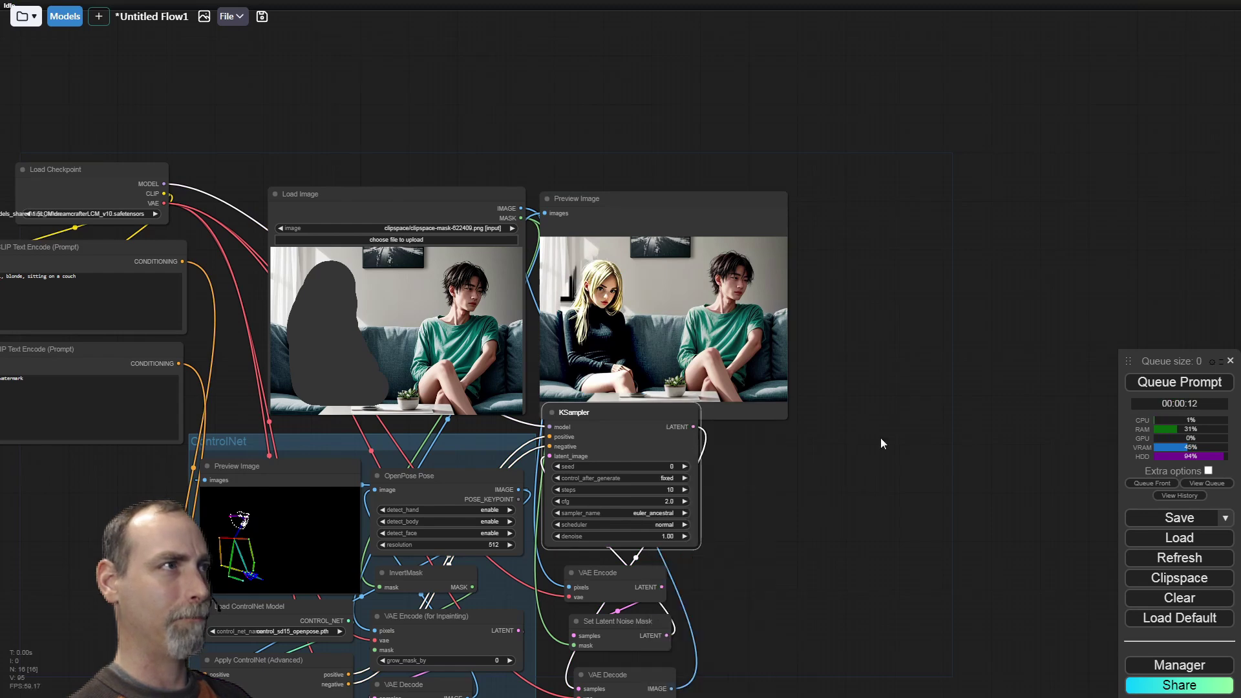
Run the workflow with the changed sampler settings and examine the generated image in the output preview.
{"action": "left_click", "coordinate": [1179, 382]}
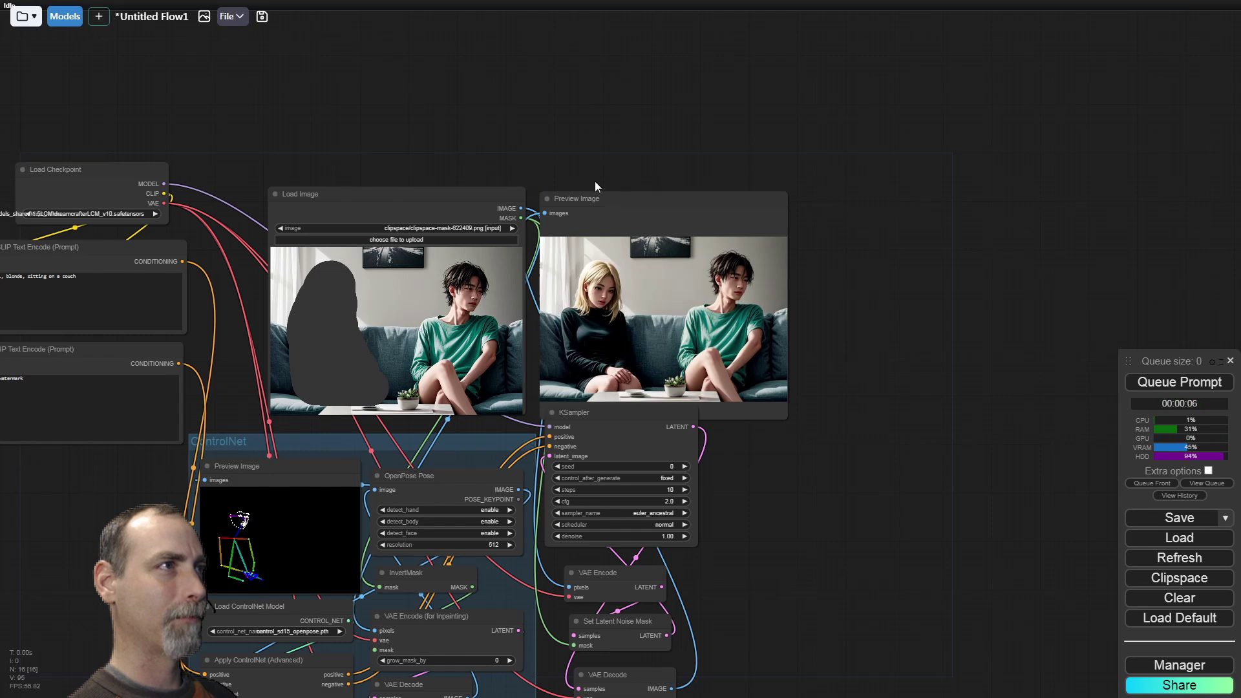
{"action": "left_click", "coordinate": [621, 199]}
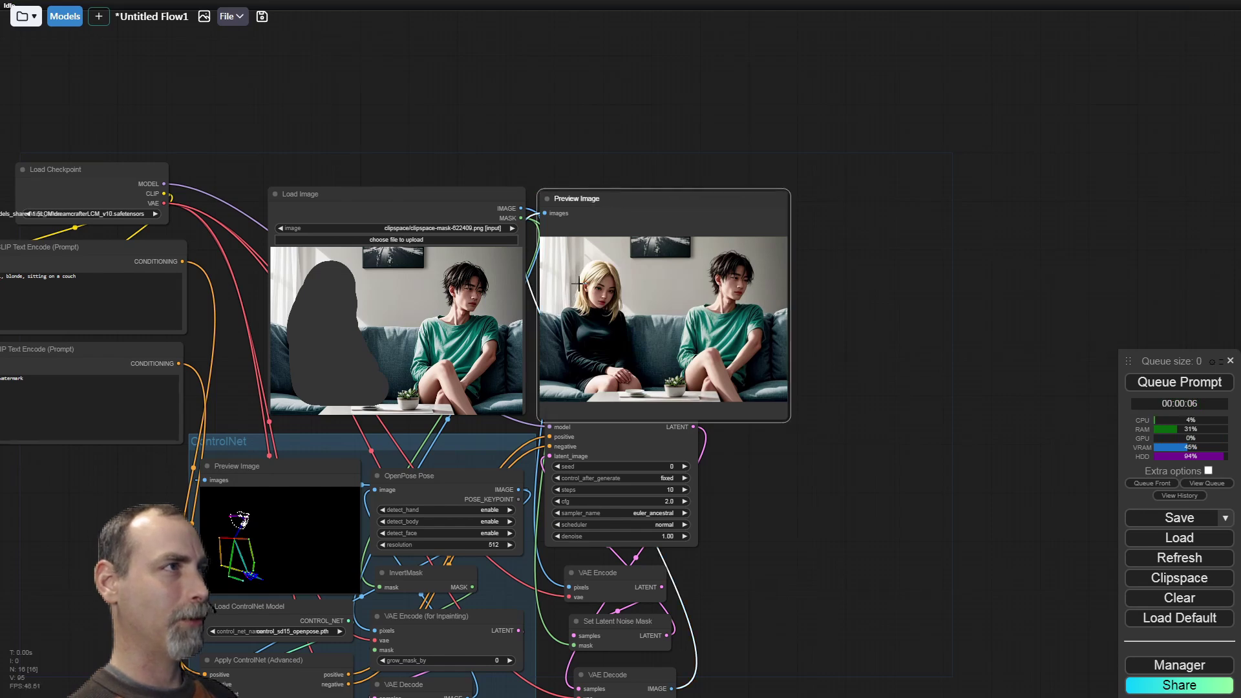
{"action": "scroll", "coordinate": [577, 283], "scroll_direction": "up", "scroll_amount": 3}
{"action": "scroll", "coordinate": [583, 373], "scroll_direction": "down", "scroll_amount": 3}
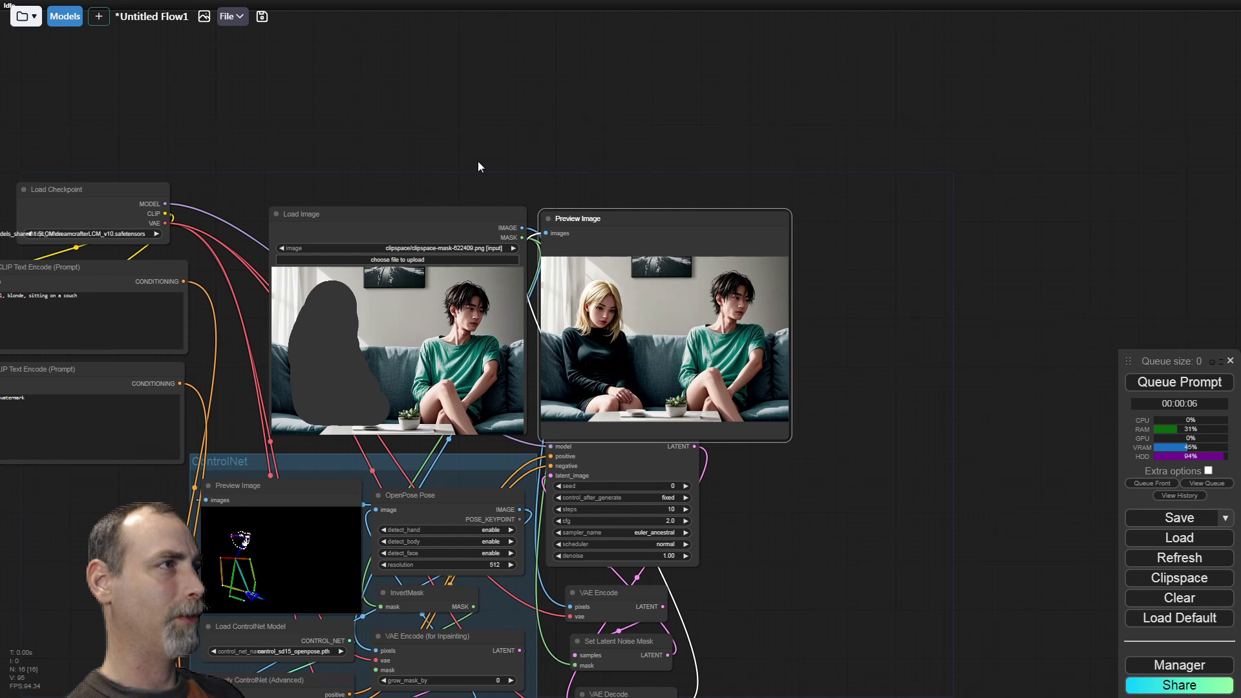
Add a Preview Image node from the Load Image node's IMAGE output above the output preview, and run the workflow.
{"action": "left_click_drag", "start_coordinate": [478, 163], "coordinate": [429, 277]}
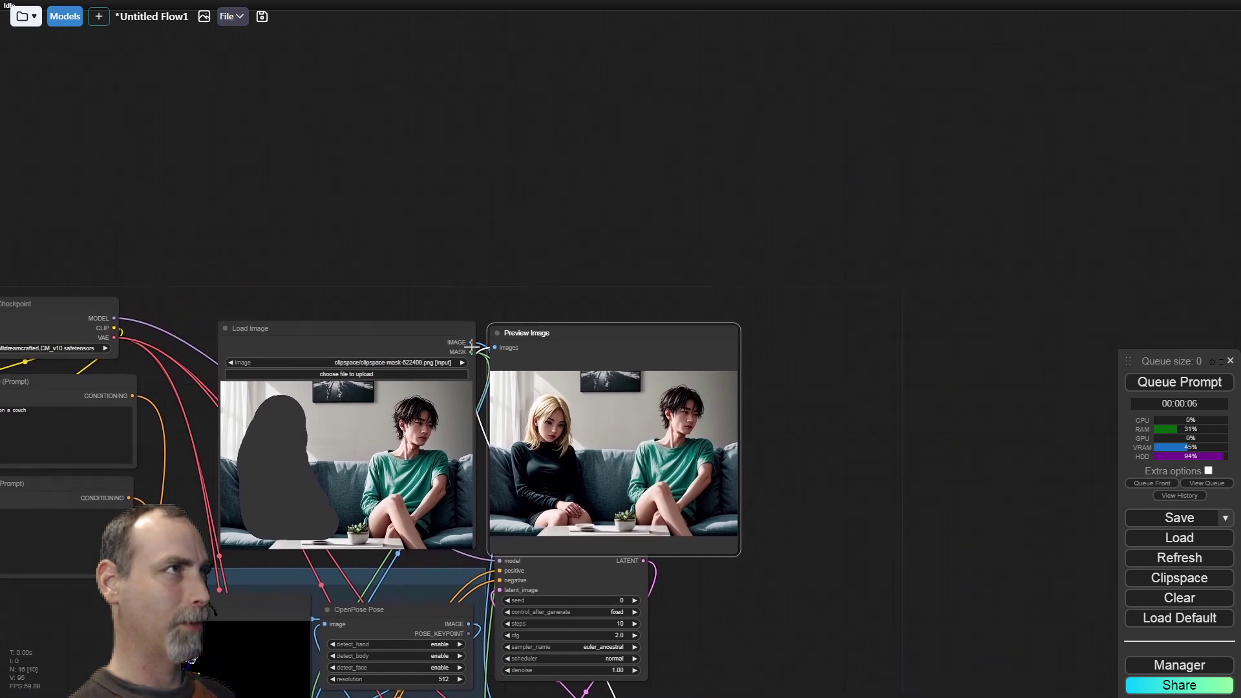
{"action": "left_click_drag", "start_coordinate": [472, 342], "coordinate": [493, 165]}
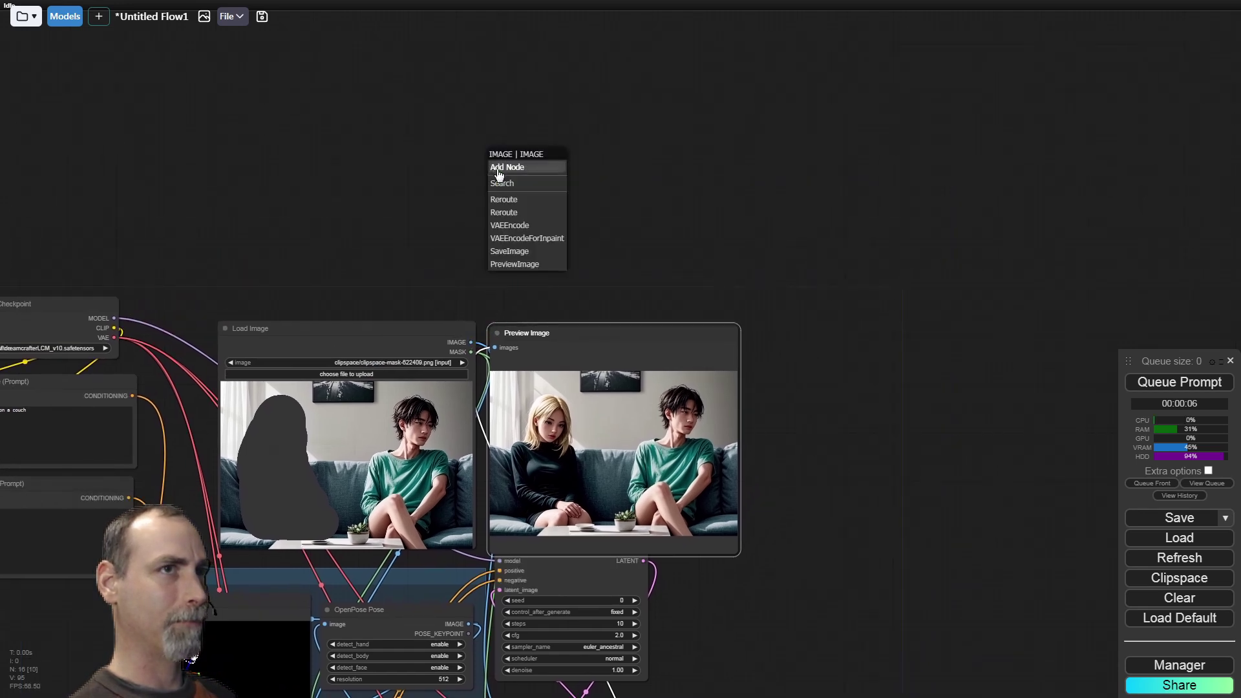
{"action": "left_click", "coordinate": [515, 264]}
{"action": "left_click", "coordinate": [1179, 382]}
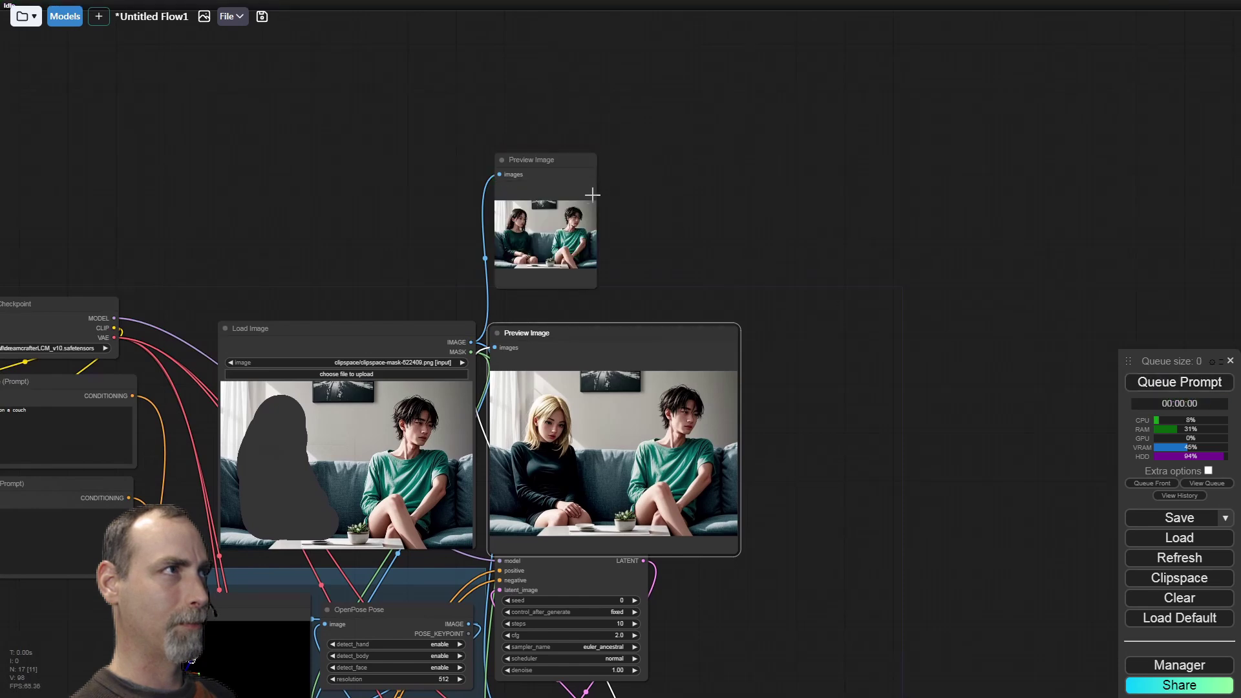
Move the original image's Preview Image node directly above the output preview and enlarge it to the same width.
{"action": "left_click_drag", "start_coordinate": [550, 160], "coordinate": [538, 102]}
{"action": "left_click_drag", "start_coordinate": [584, 232], "coordinate": [737, 322]}
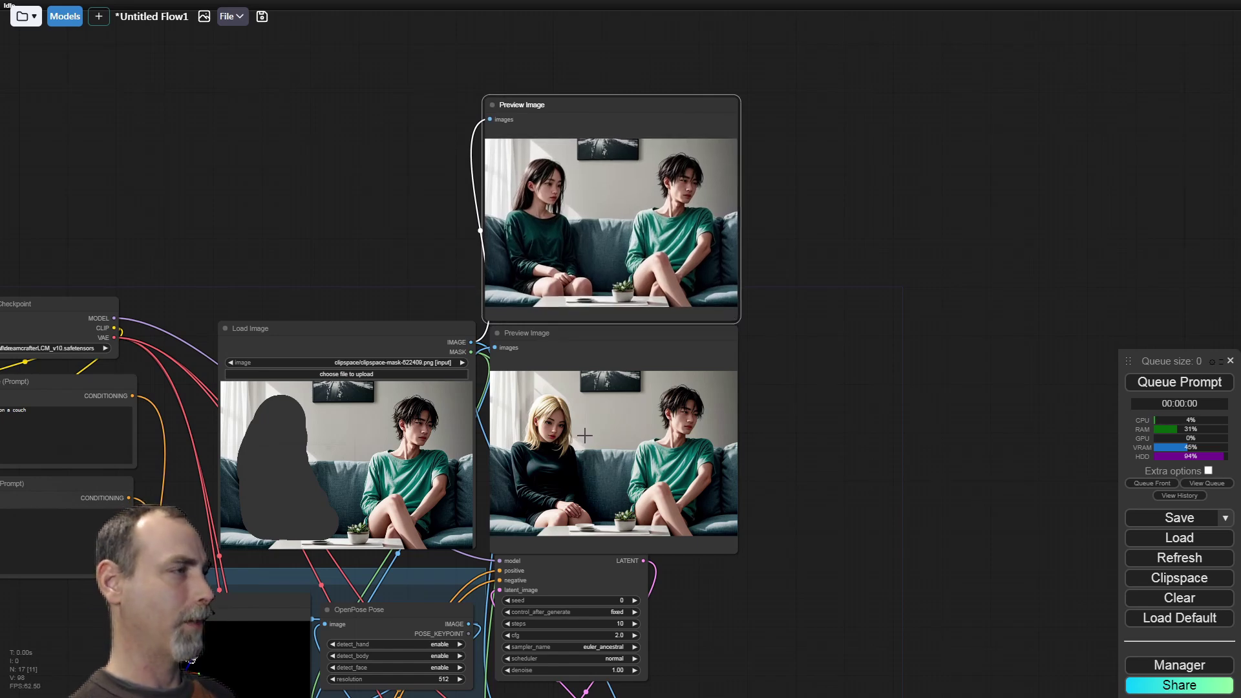
Add an ImageBlend node in the empty space beside the two image previews.
{"action": "left_click_drag", "start_coordinate": [809, 357], "coordinate": [659, 313]}
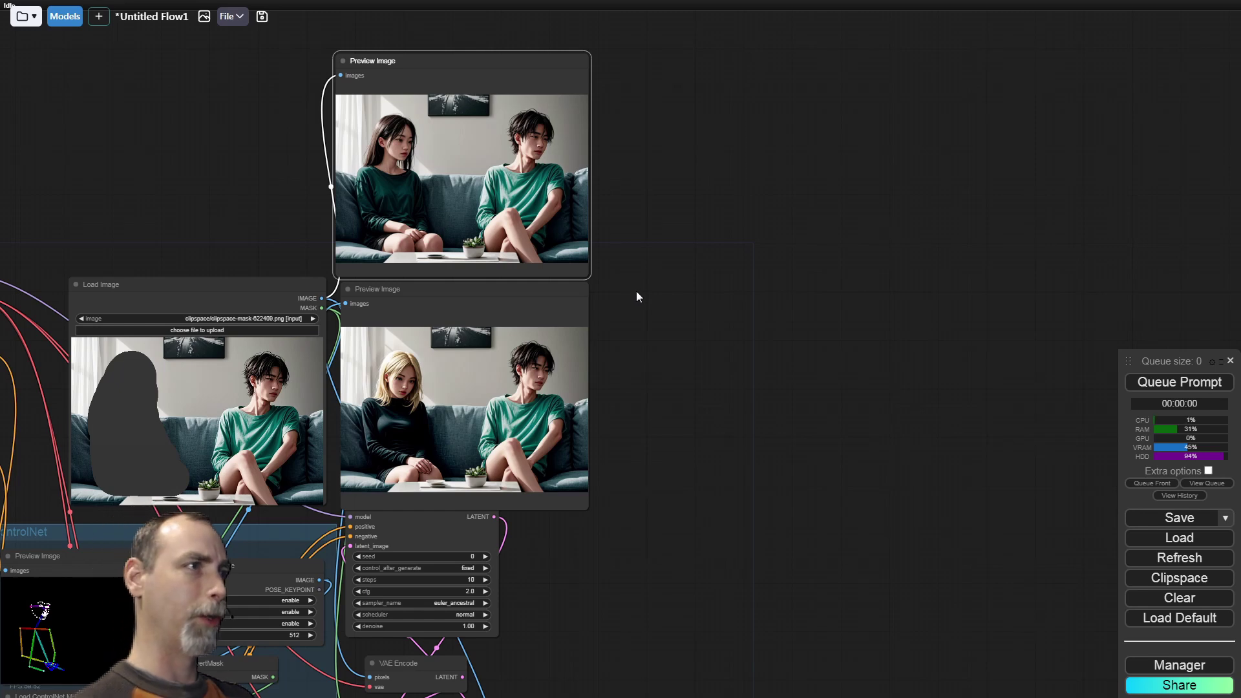
{"action": "left_click", "coordinate": [636, 291]}
{"action": "double_click", "coordinate": [644, 291]}
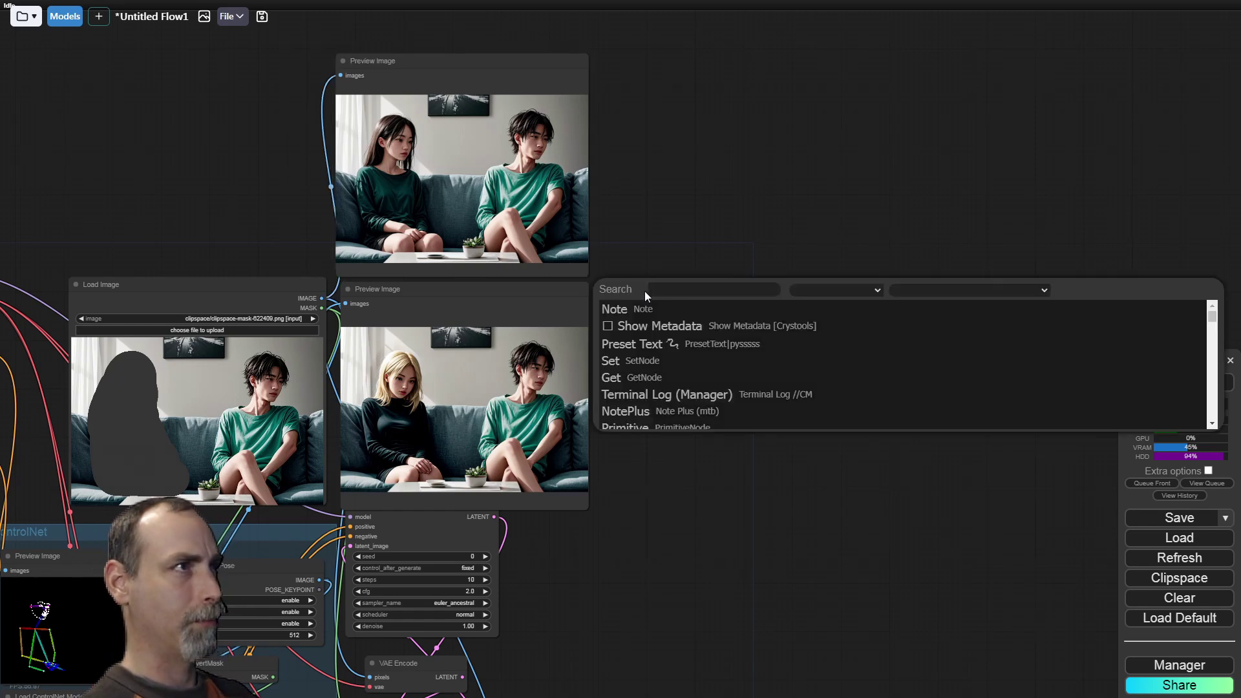
{"action": "type", "text": "imagebl"}
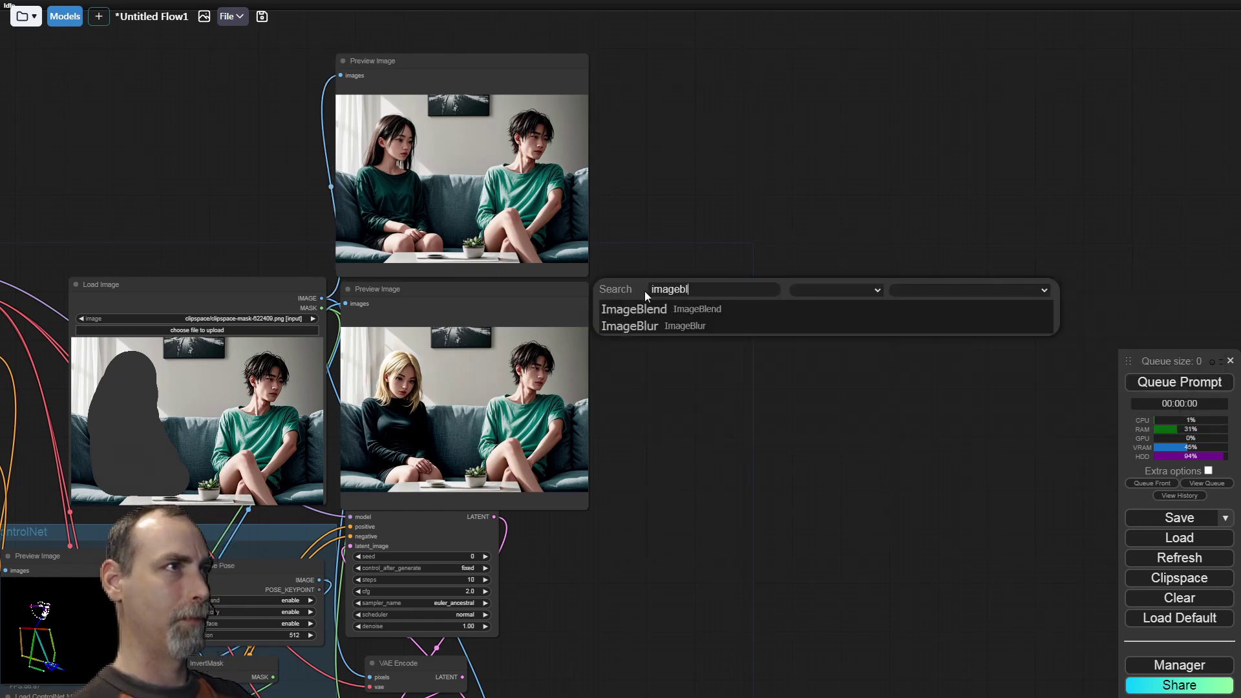
{"action": "left_click", "coordinate": [636, 309]}
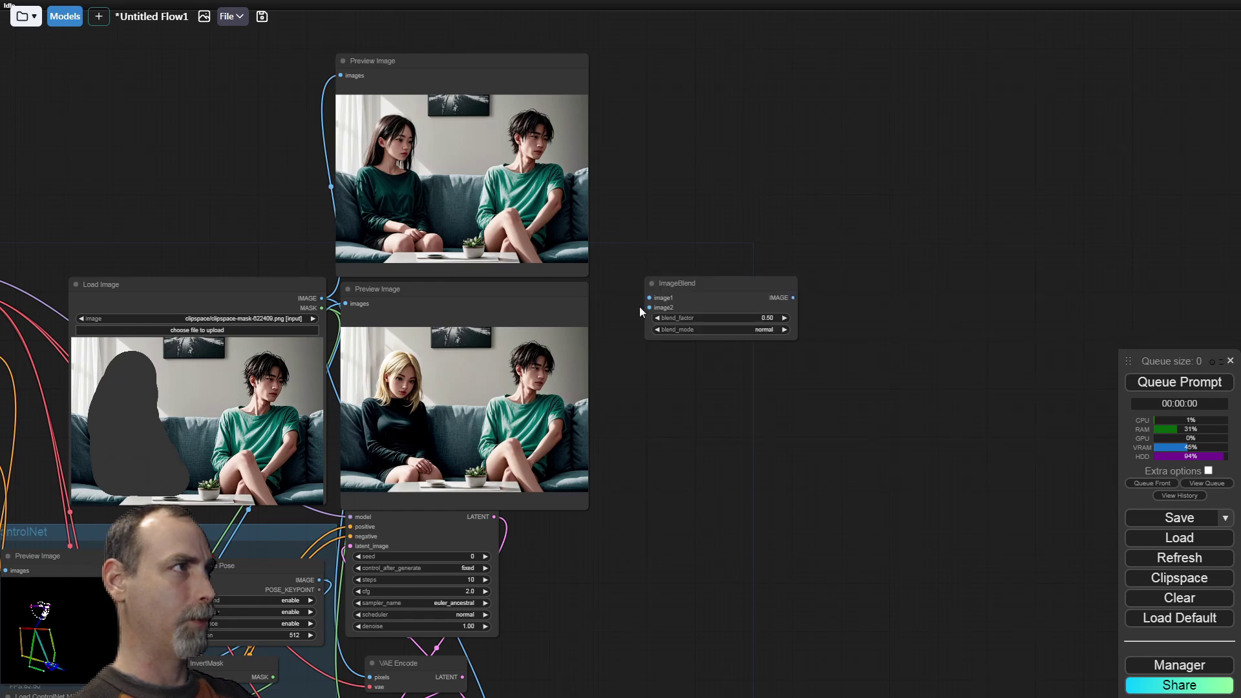
{"action": "left_click", "coordinate": [698, 285]}
{"action": "left_click_drag", "start_coordinate": [697, 285], "coordinate": [685, 276]}
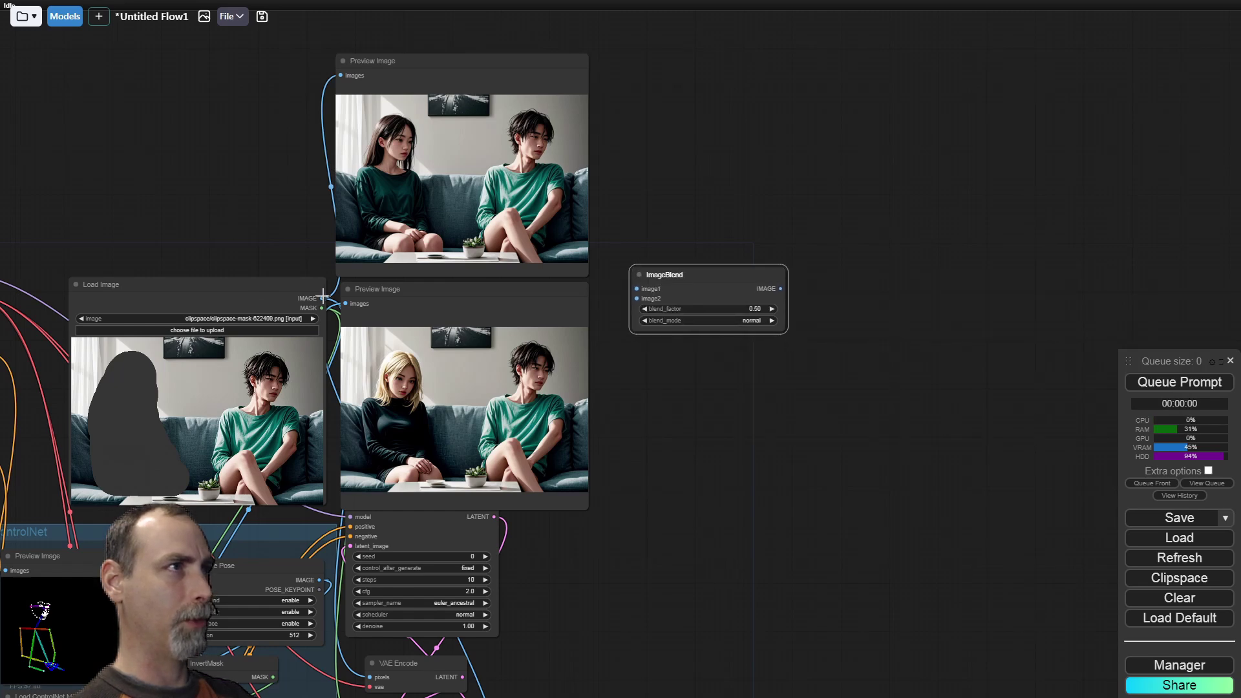
Connect the Load Image node's IMAGE output to ImageBlend's image1 and the final VAE Decode's IMAGE output to image2.
{"action": "left_click_drag", "start_coordinate": [321, 298], "coordinate": [638, 289]}
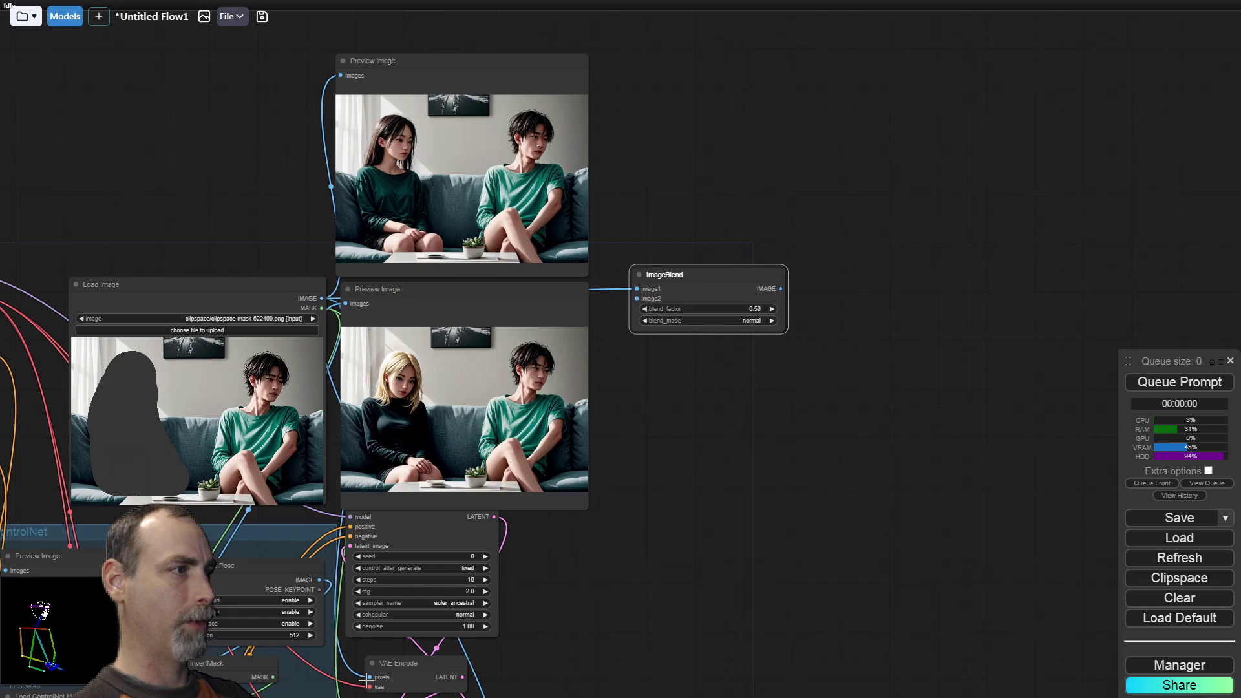
{"action": "mouse_move", "coordinate": [371, 677]}
{"action": "left_mouse_down"}
{"action": "mouse_move", "coordinate": [454, 653]}
{"action": "mouse_move", "coordinate": [482, 625]}
{"action": "mouse_move", "coordinate": [368, 677]}
{"action": "left_mouse_up"}
{"action": "scroll", "coordinate": [591, 557], "scroll_direction": "down", "scroll_amount": 3}
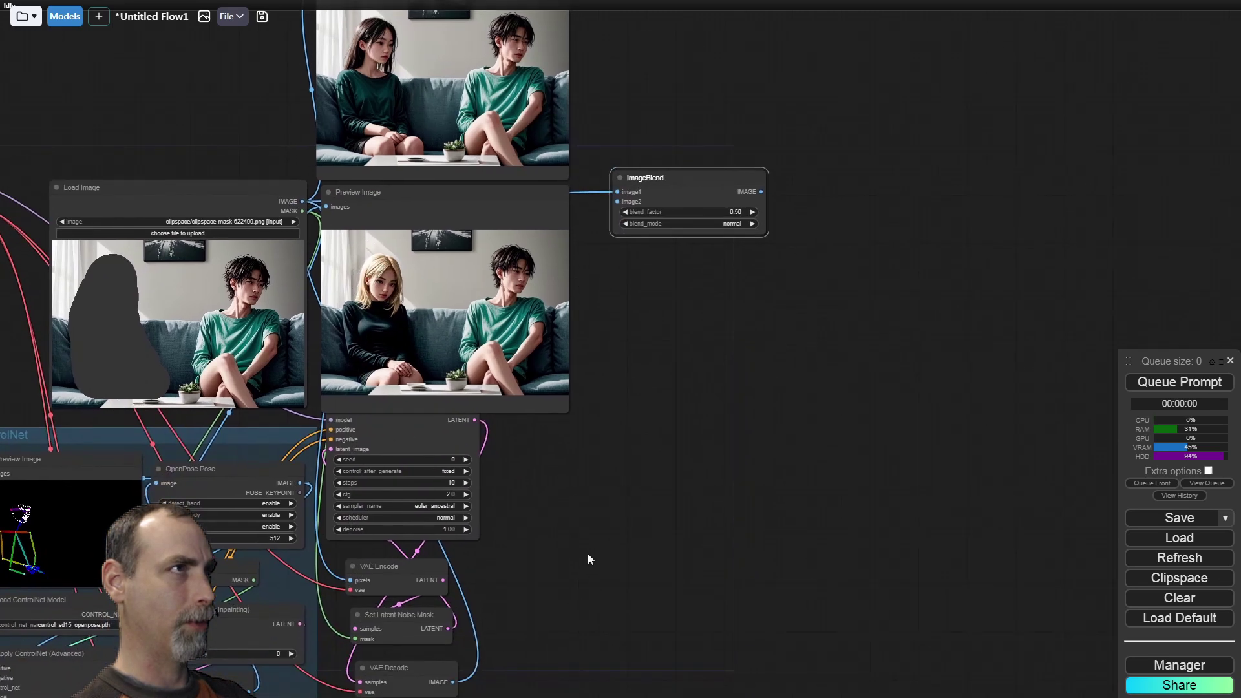
{"action": "left_click_drag", "start_coordinate": [452, 682], "coordinate": [617, 201]}
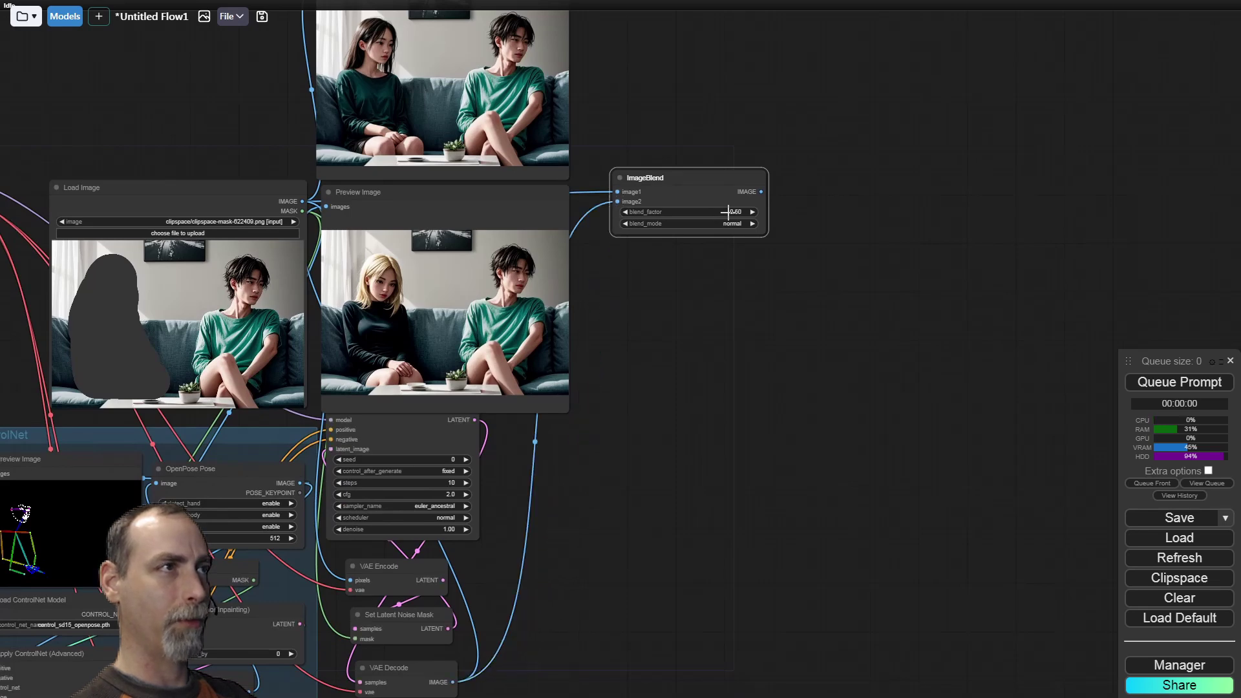
Move the ImageBlend node down beside the KSampler and attach an enlarged Preview Image node to its output.
{"action": "left_click_drag", "start_coordinate": [649, 307], "coordinate": [694, 462]}
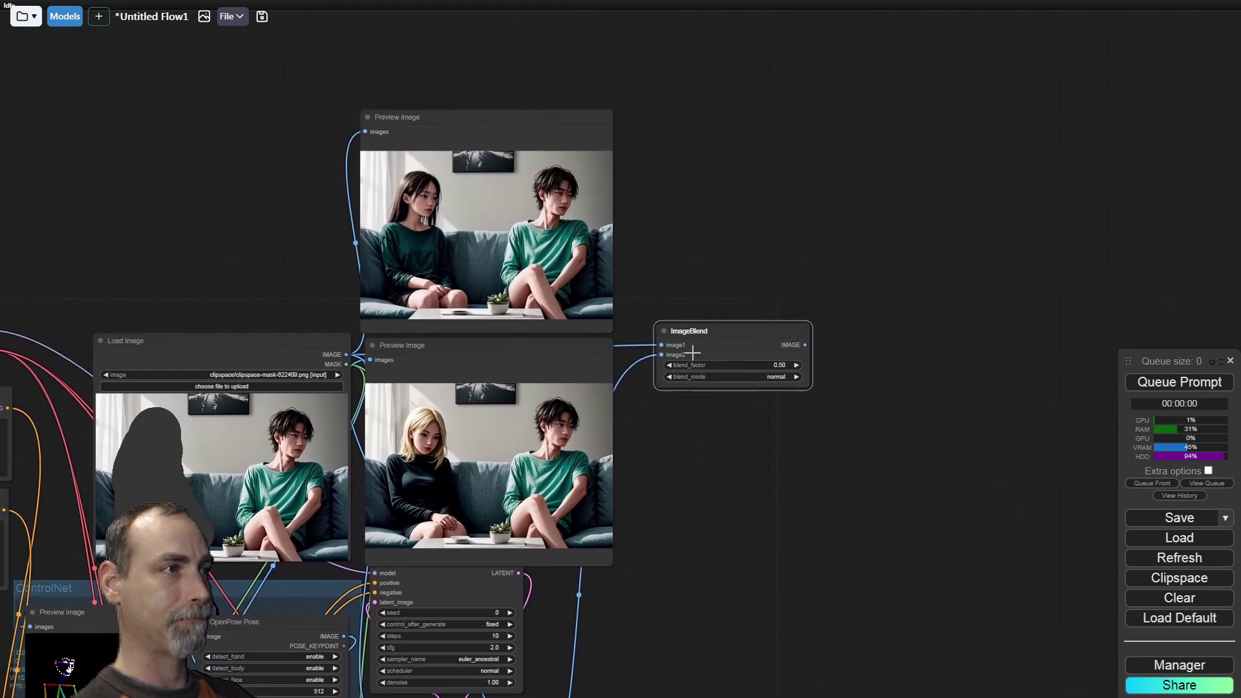
{"action": "left_click_drag", "start_coordinate": [694, 325], "coordinate": [641, 577]}
{"action": "left_click_drag", "start_coordinate": [752, 597], "coordinate": [639, 274]}
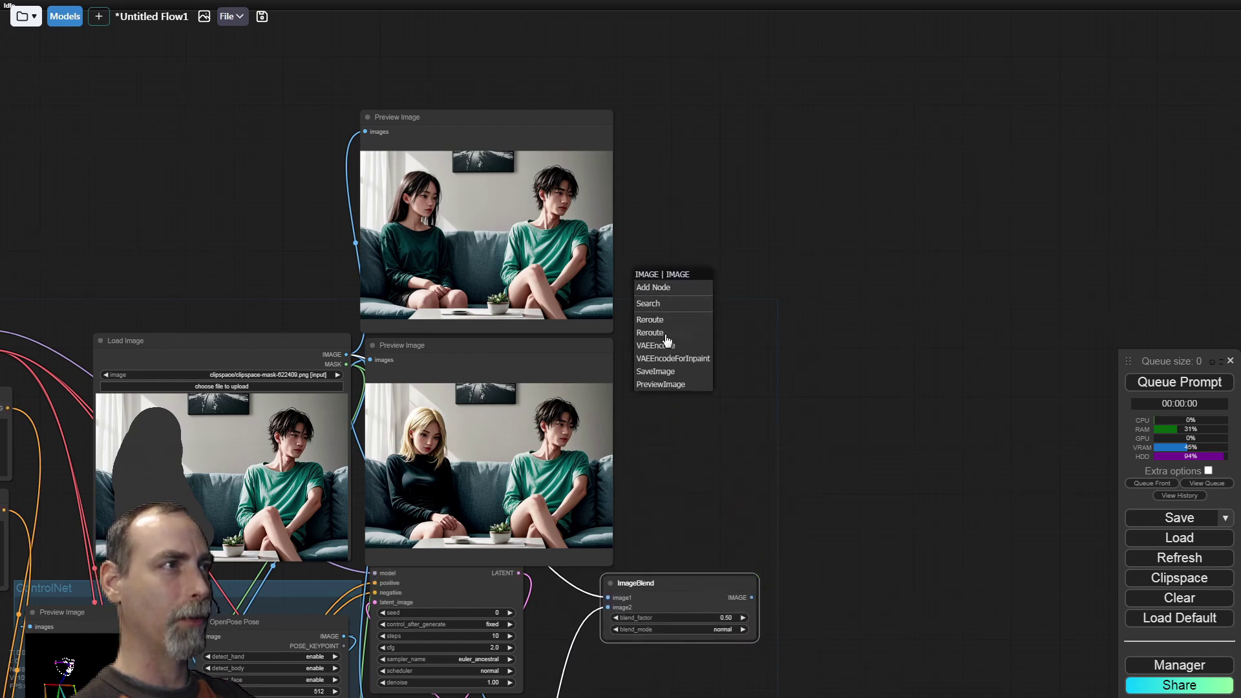
{"action": "left_click", "coordinate": [651, 385]}
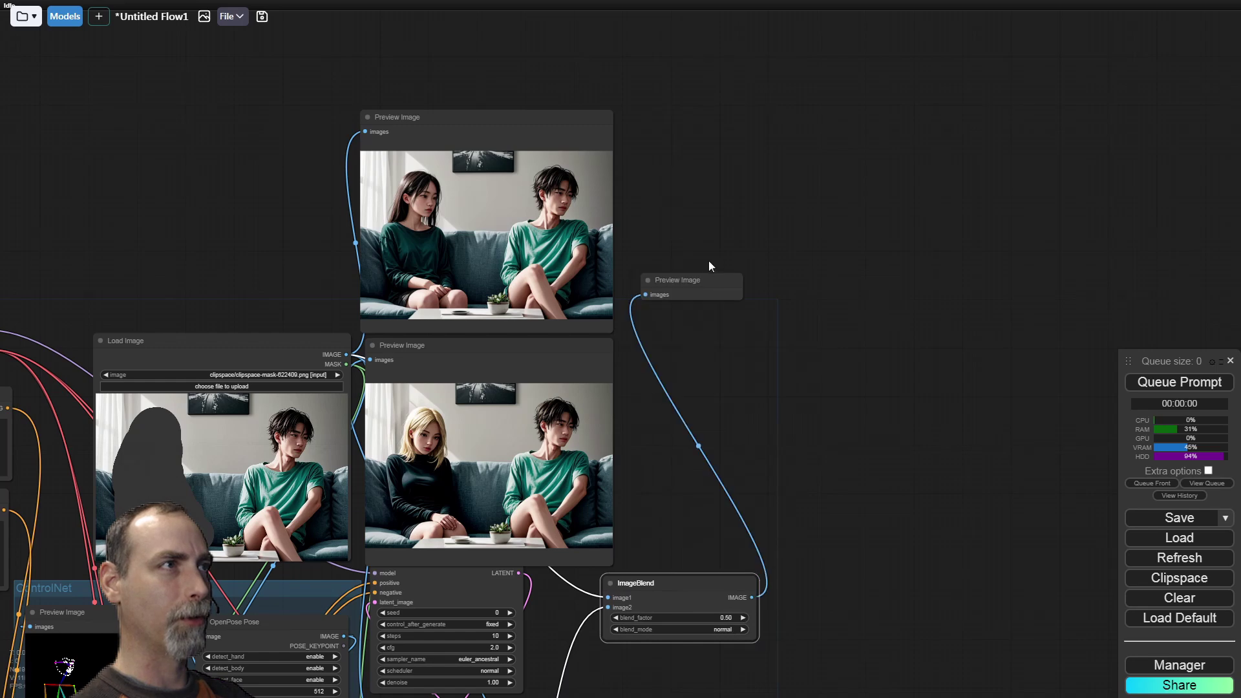
{"action": "left_click_drag", "start_coordinate": [691, 279], "coordinate": [908, 452]}
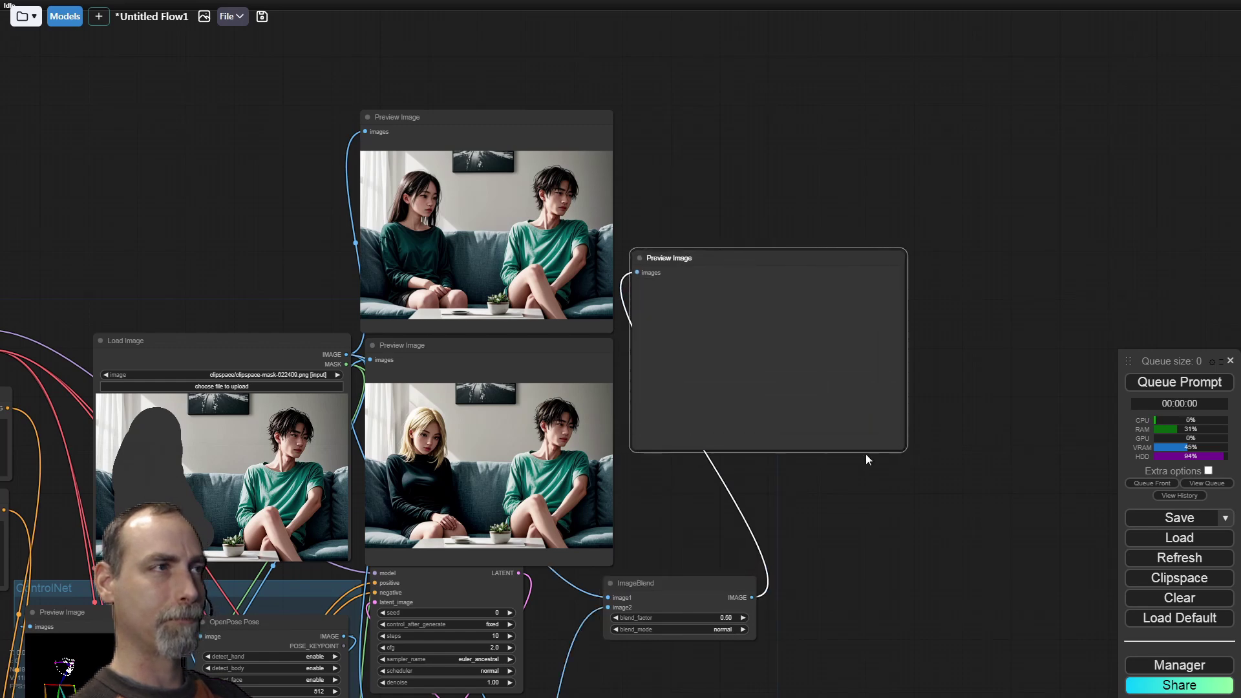
Run the workflow and examine the blend of the original and generated images up close.
{"action": "left_click", "coordinate": [1179, 382]}
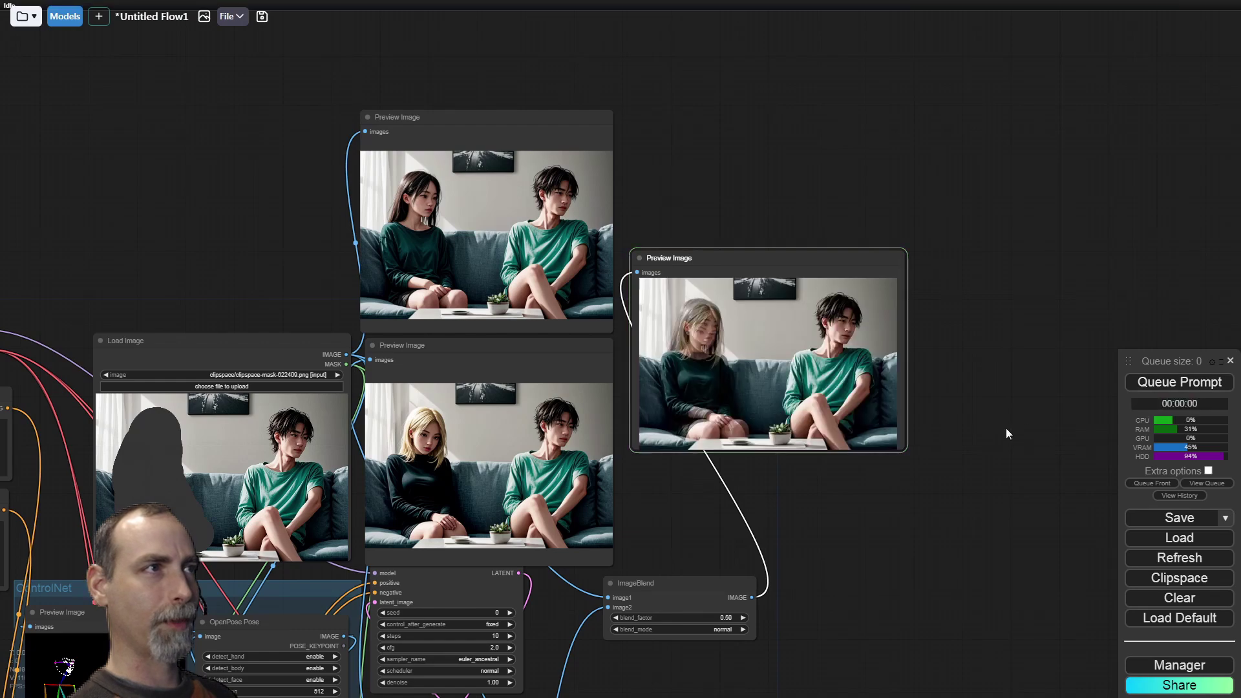
{"action": "scroll", "coordinate": [673, 331], "scroll_direction": "up", "scroll_amount": 7}
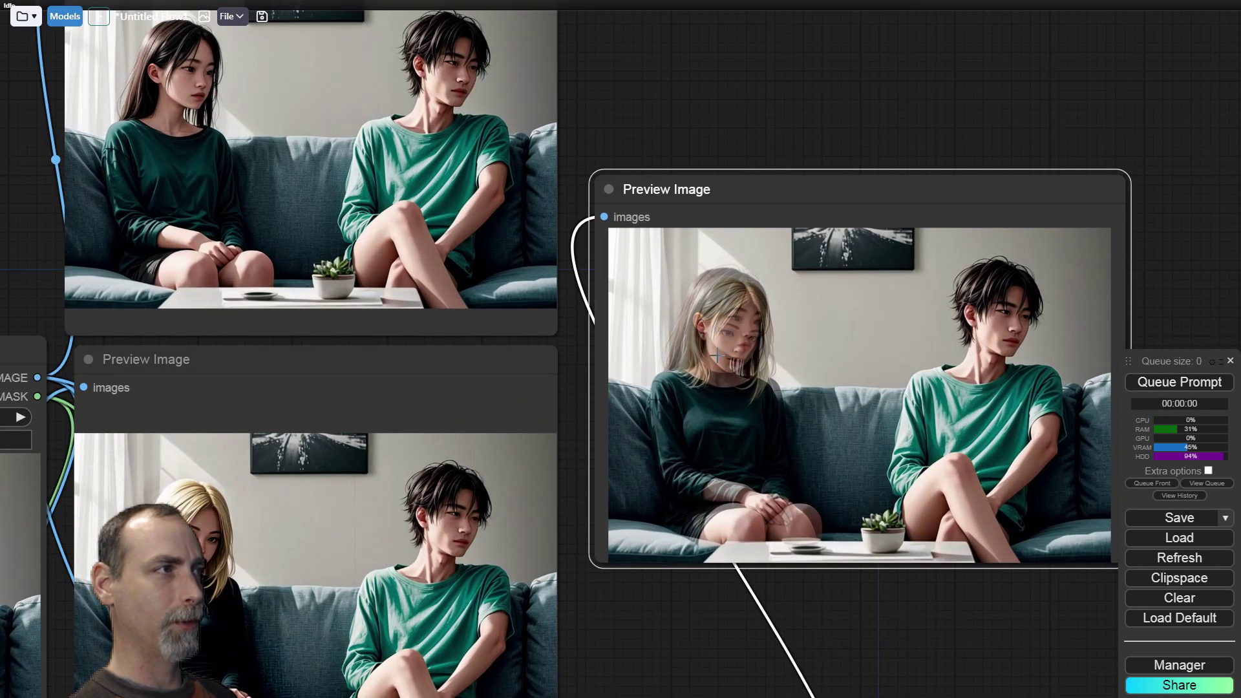
{"action": "scroll", "coordinate": [715, 355], "scroll_direction": "down", "scroll_amount": 6}
Append ", profile" to the positive prompt and run the workflow.
{"action": "left_click_drag", "start_coordinate": [683, 516], "coordinate": [900, 397]}
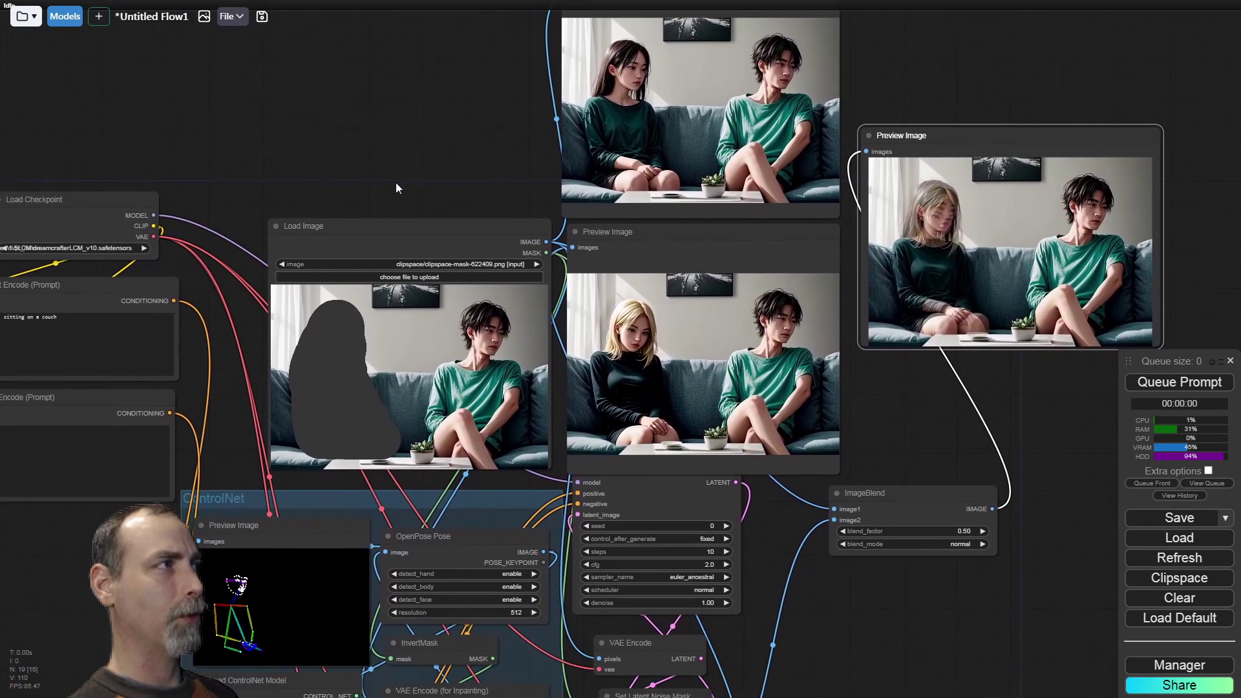
{"action": "left_click_drag", "start_coordinate": [396, 188], "coordinate": [508, 139]}
{"action": "left_click", "coordinate": [247, 283]}
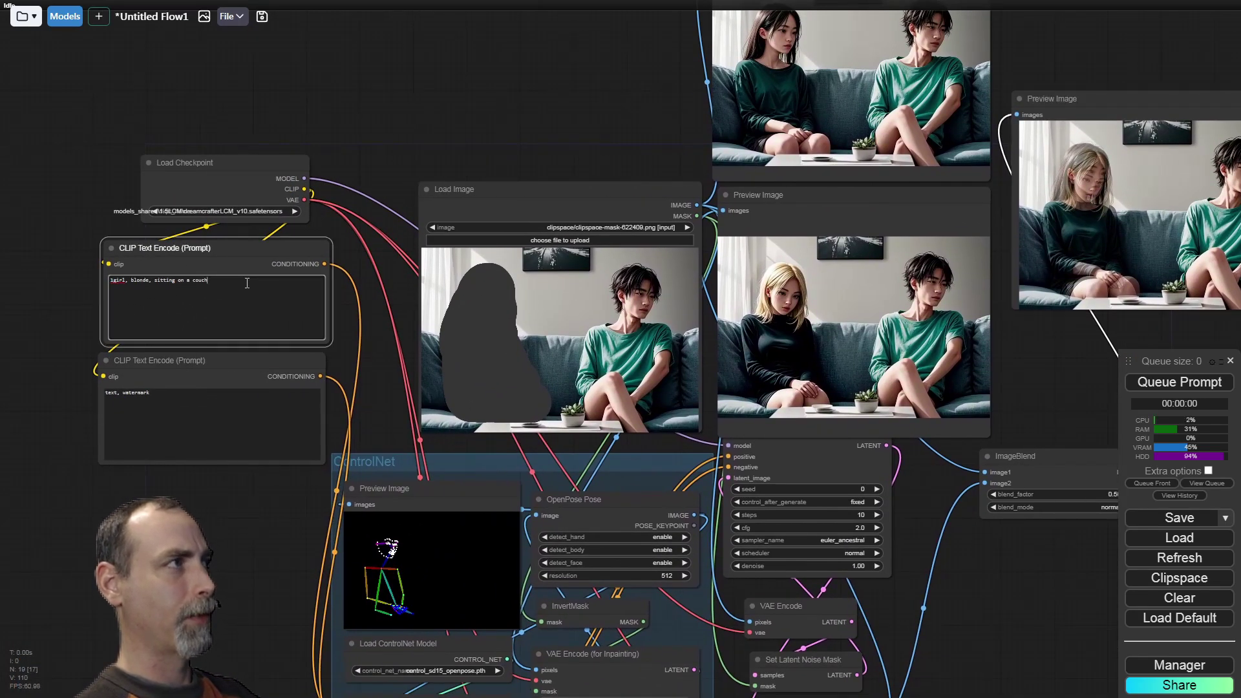
{"action": "type", "text": ", profile"}
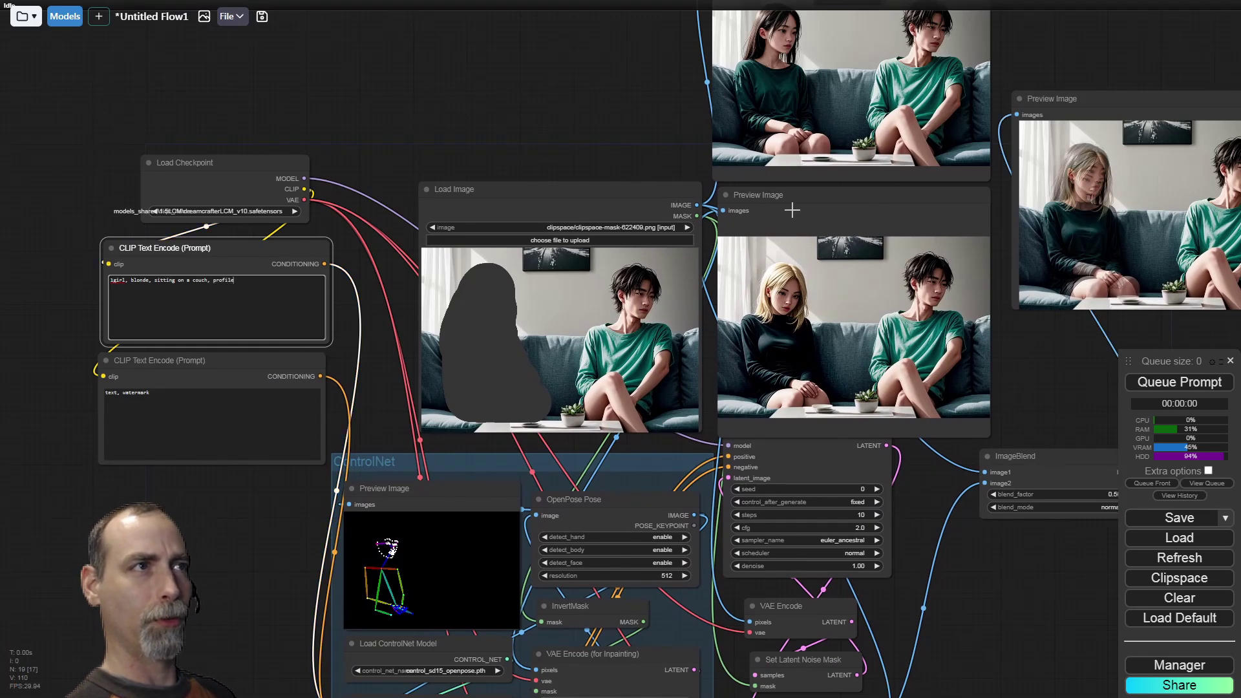
{"action": "left_click", "coordinate": [1173, 382]}
Compare the original, inpainted and blended previews, checking the replaced woman's pose and the man, and review the whole workflow.
{"action": "left_click_drag", "start_coordinate": [1019, 371], "coordinate": [810, 455]}
{"action": "scroll", "coordinate": [594, 375], "scroll_direction": "up", "scroll_amount": 3}
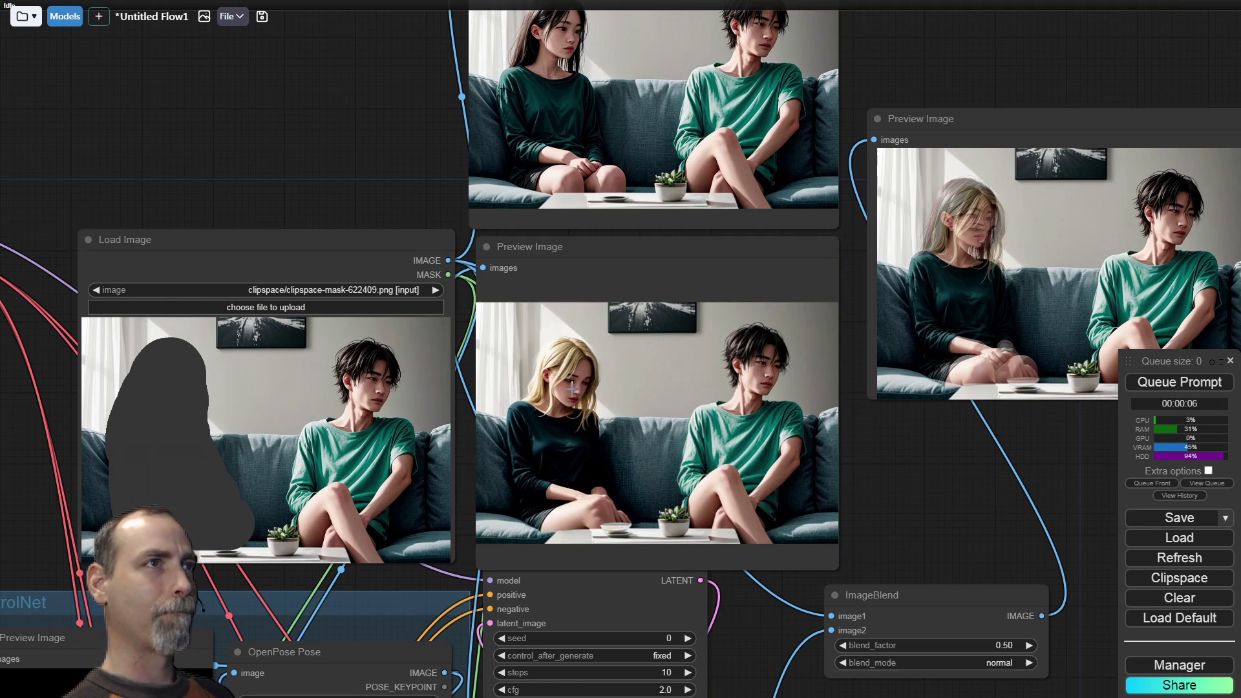
{"action": "left_click_drag", "start_coordinate": [906, 460], "coordinate": [676, 548]}
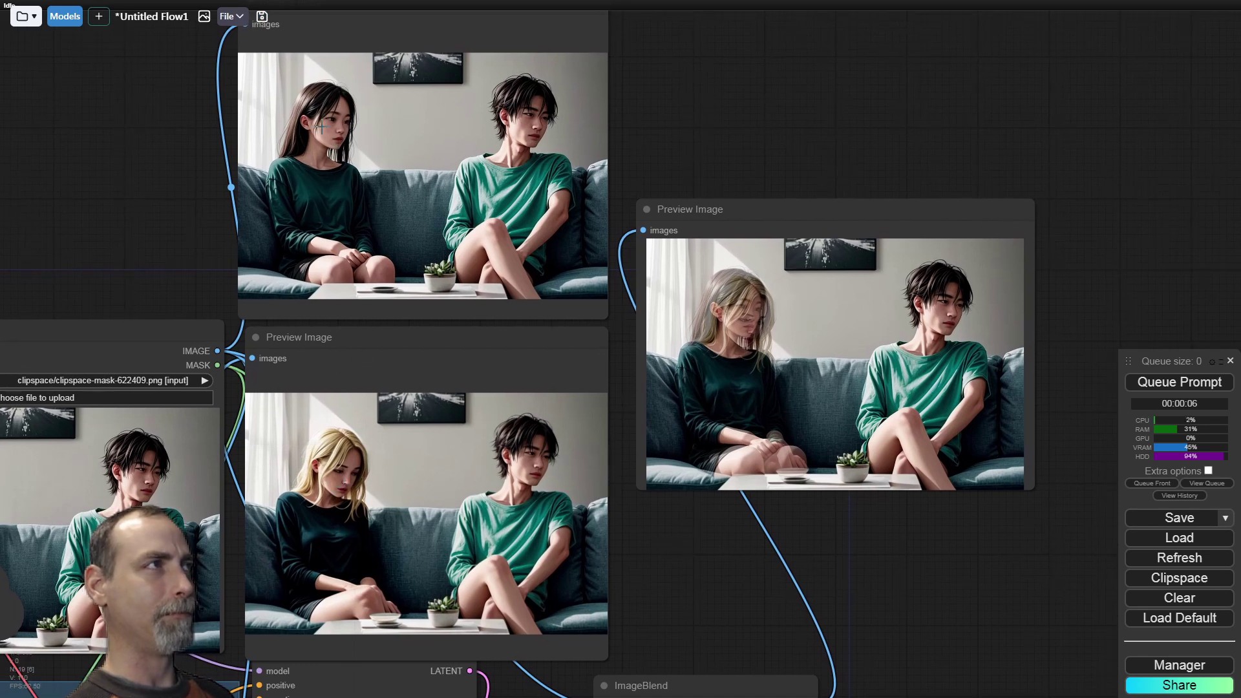
{"action": "left_click_drag", "start_coordinate": [673, 560], "coordinate": [676, 554]}
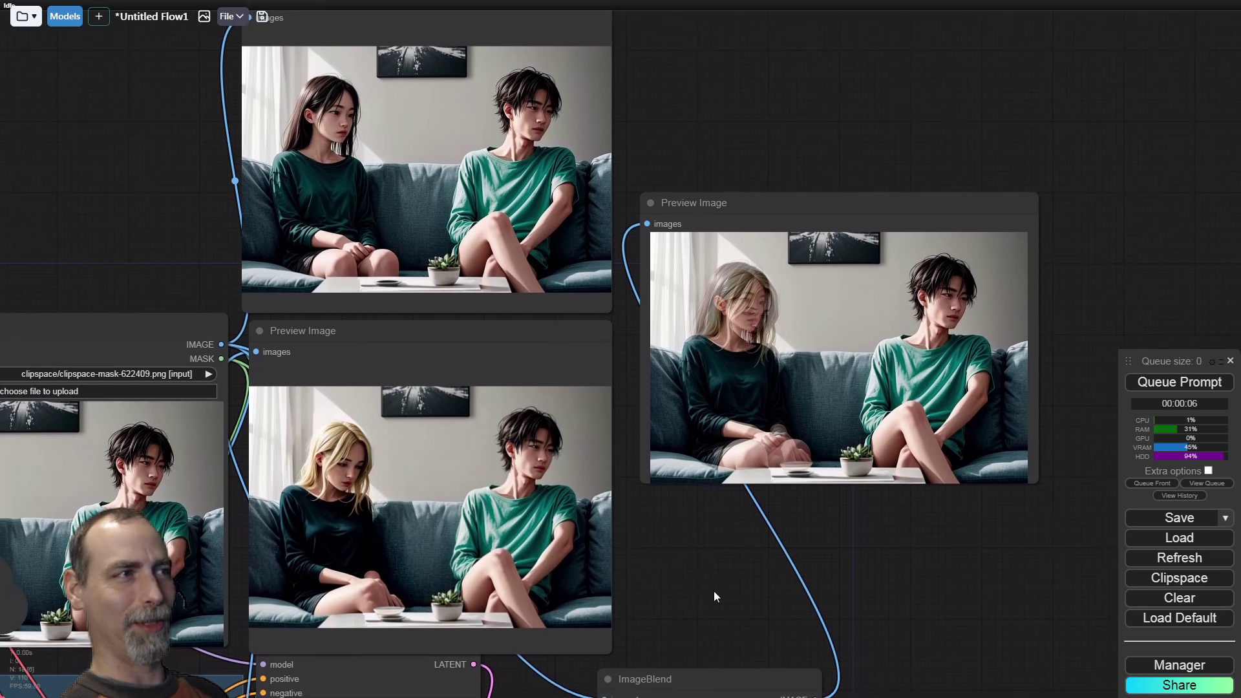
{"action": "left_click_drag", "start_coordinate": [713, 591], "coordinate": [716, 588]}
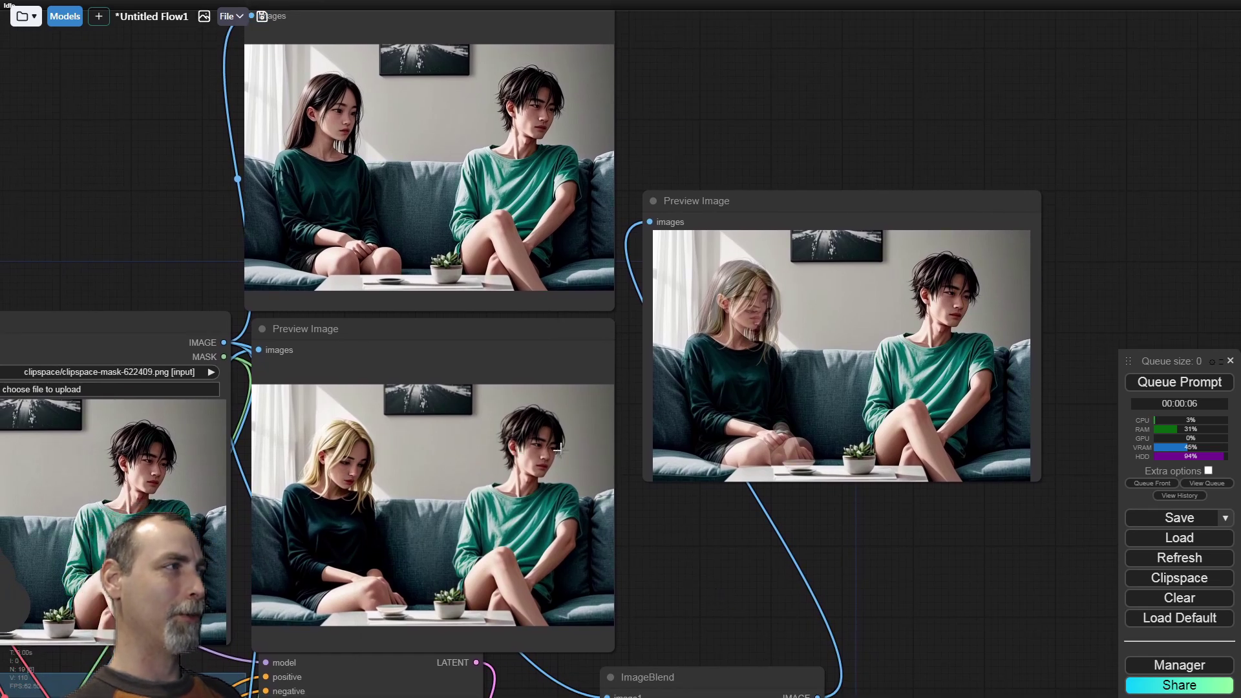
{"action": "left_click_drag", "start_coordinate": [731, 593], "coordinate": [878, 440]}
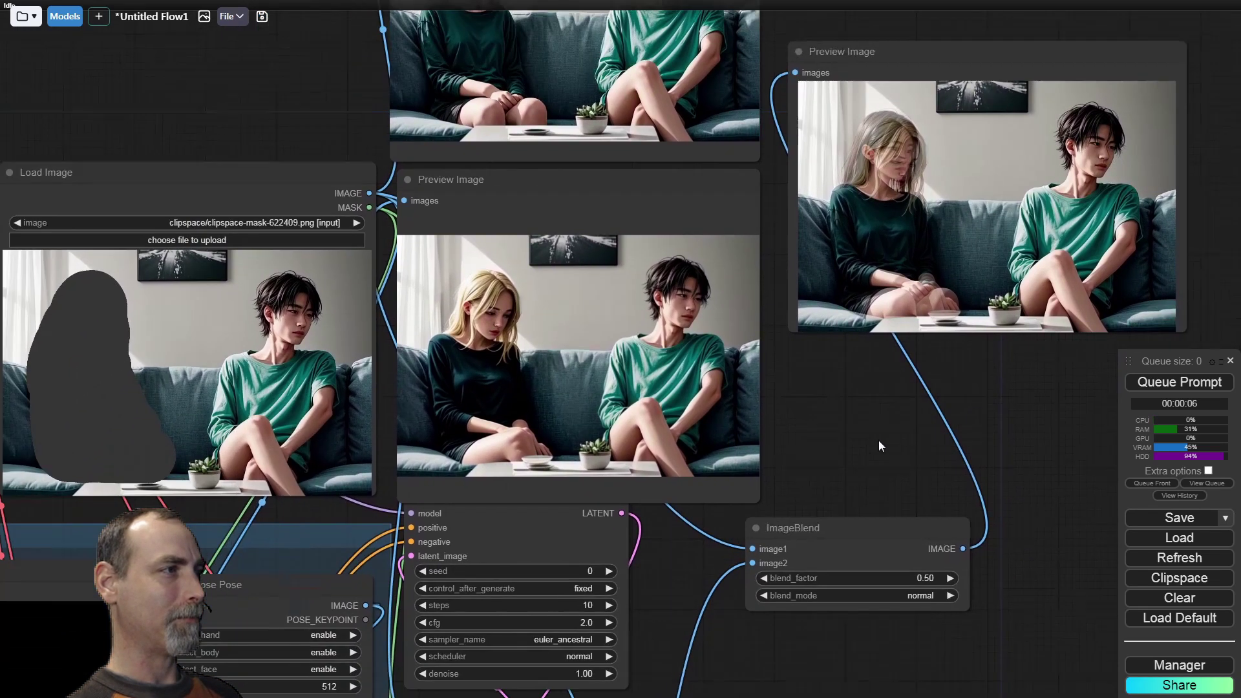
{"action": "scroll", "coordinate": [724, 587], "scroll_direction": "down", "scroll_amount": 6}
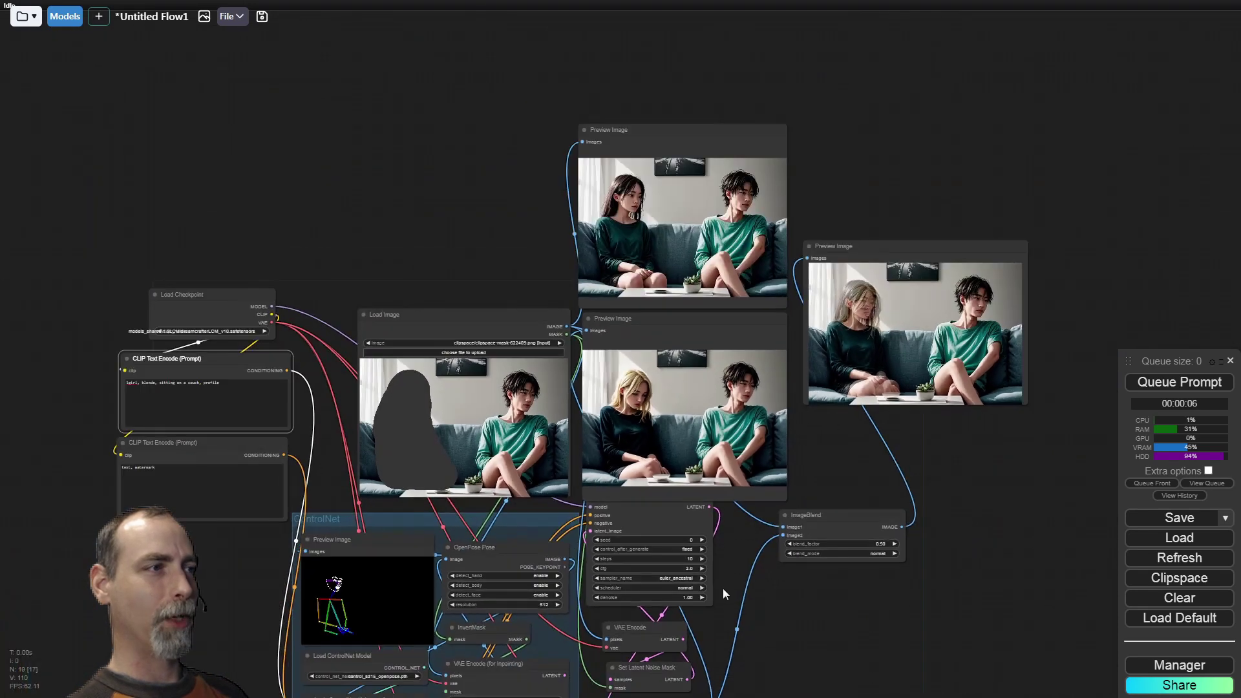
{"action": "left_click_drag", "start_coordinate": [878, 636], "coordinate": [846, 558]}
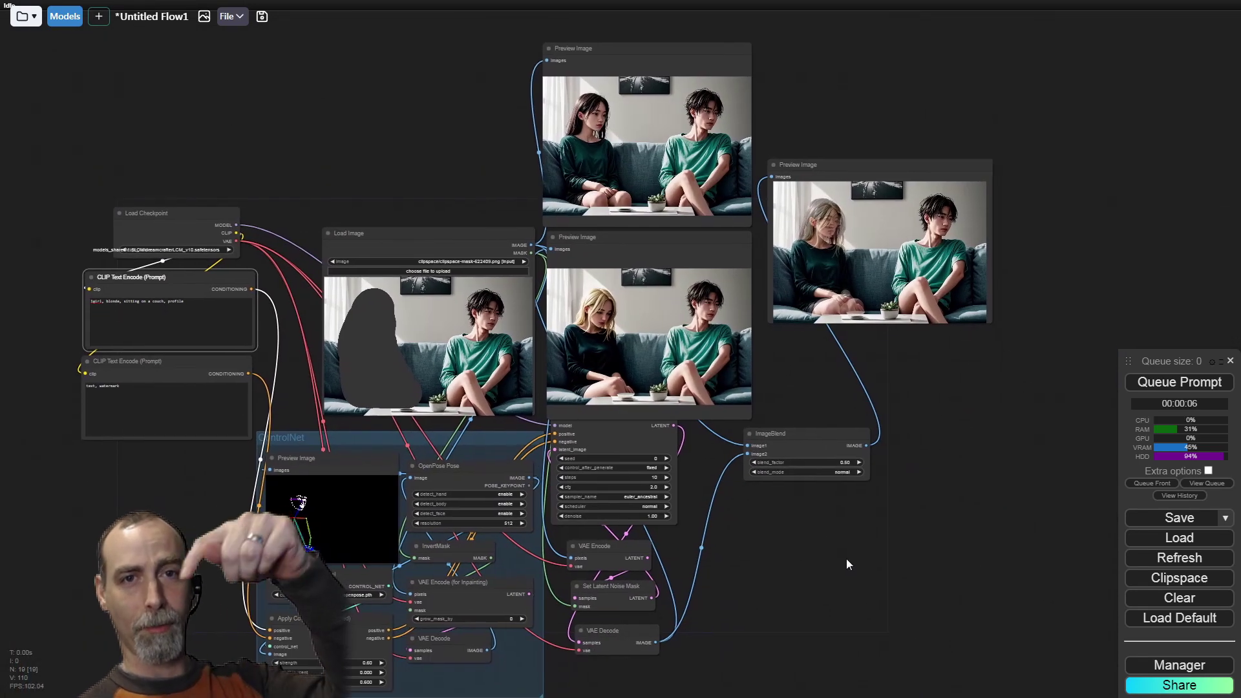